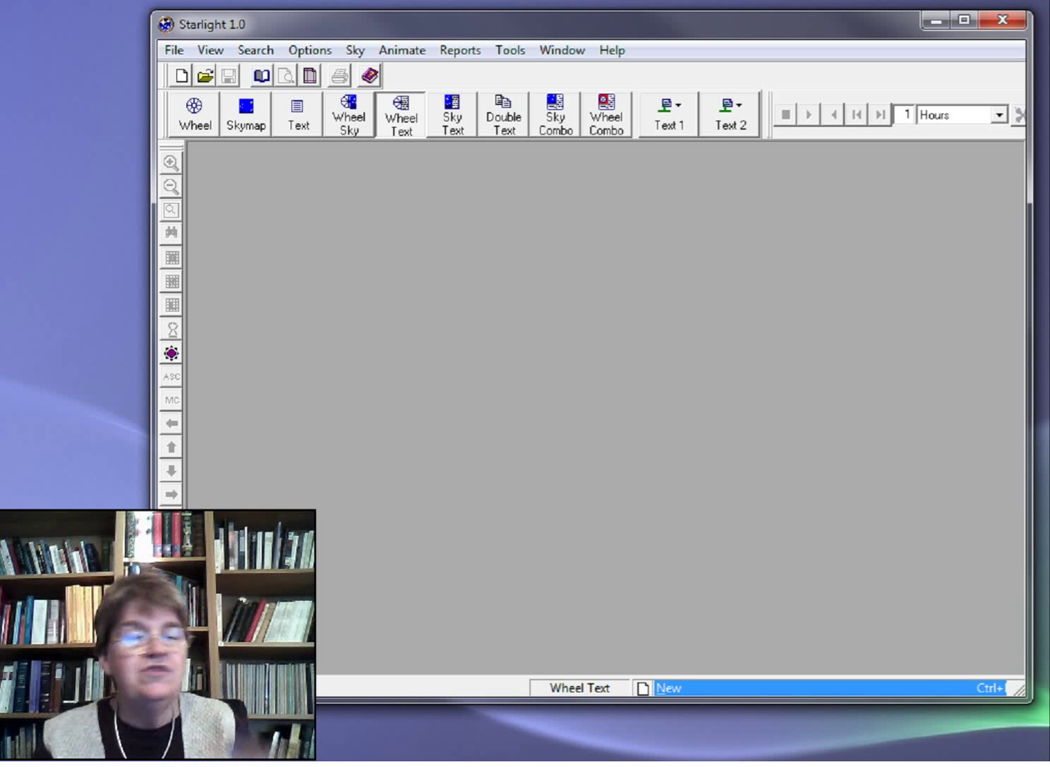
- Browse saved charts and projects, then create a new London chart for 04 Dec 2013 15:01:20
{"action": "left_click", "coordinate": [205, 76]}
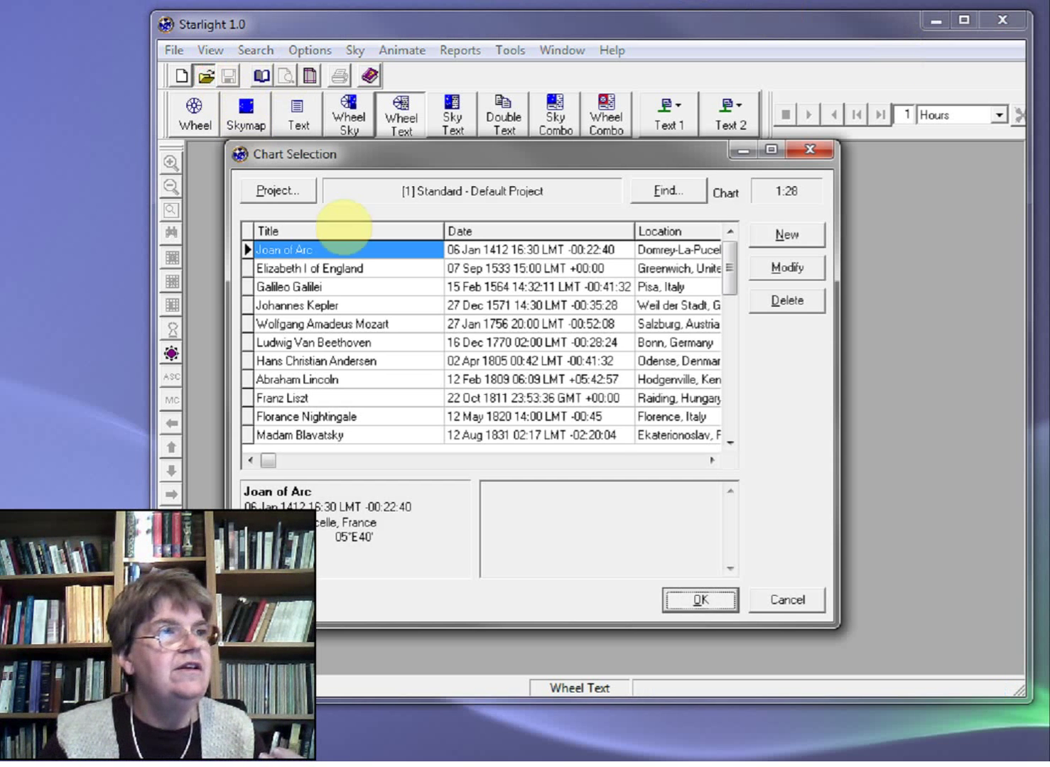
{"action": "left_click", "coordinate": [275, 187]}
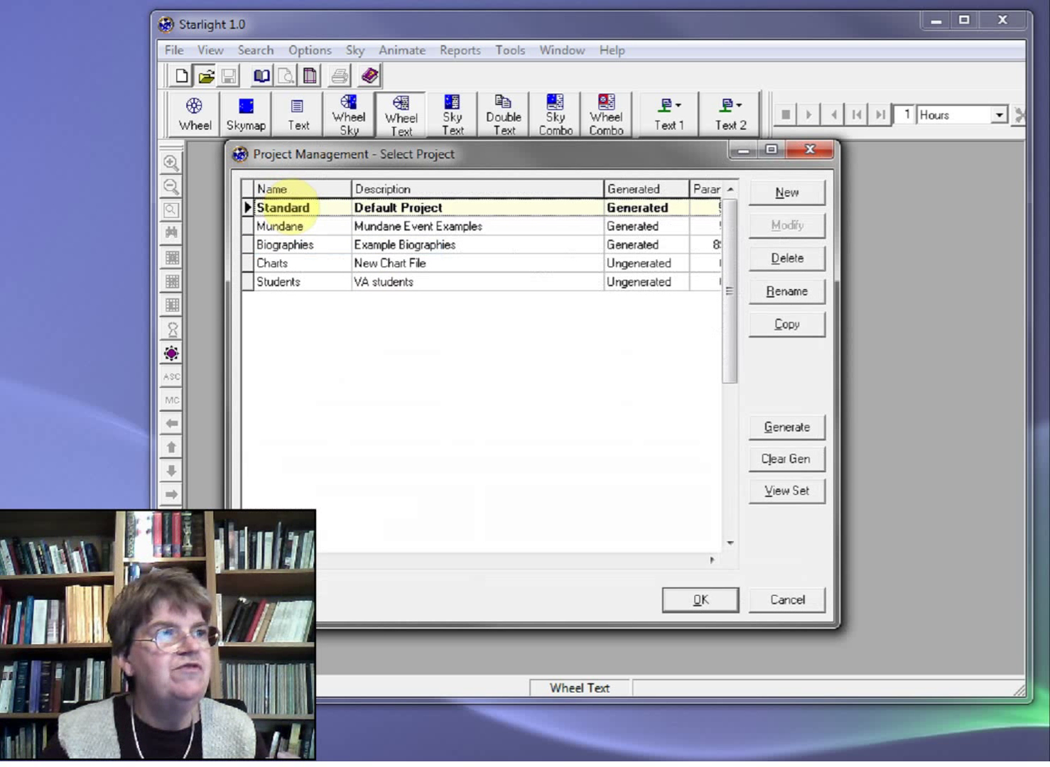
{"action": "left_click", "coordinate": [787, 598]}
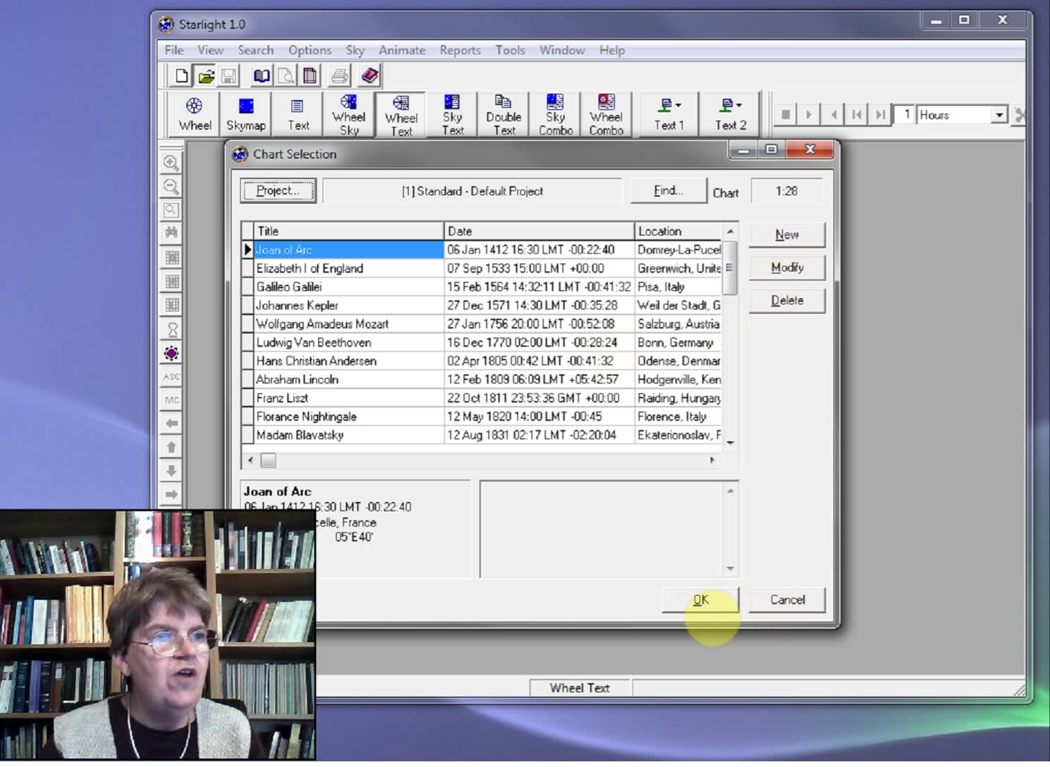
{"action": "left_click", "coordinate": [789, 605]}
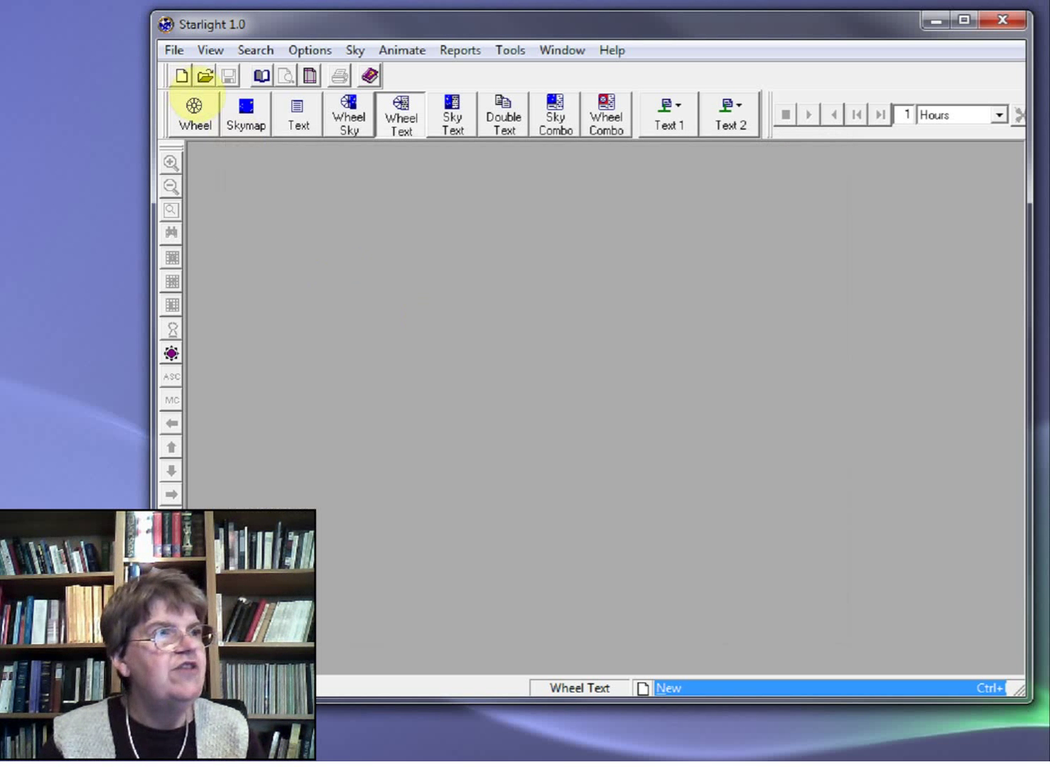
{"action": "left_click", "coordinate": [183, 79]}
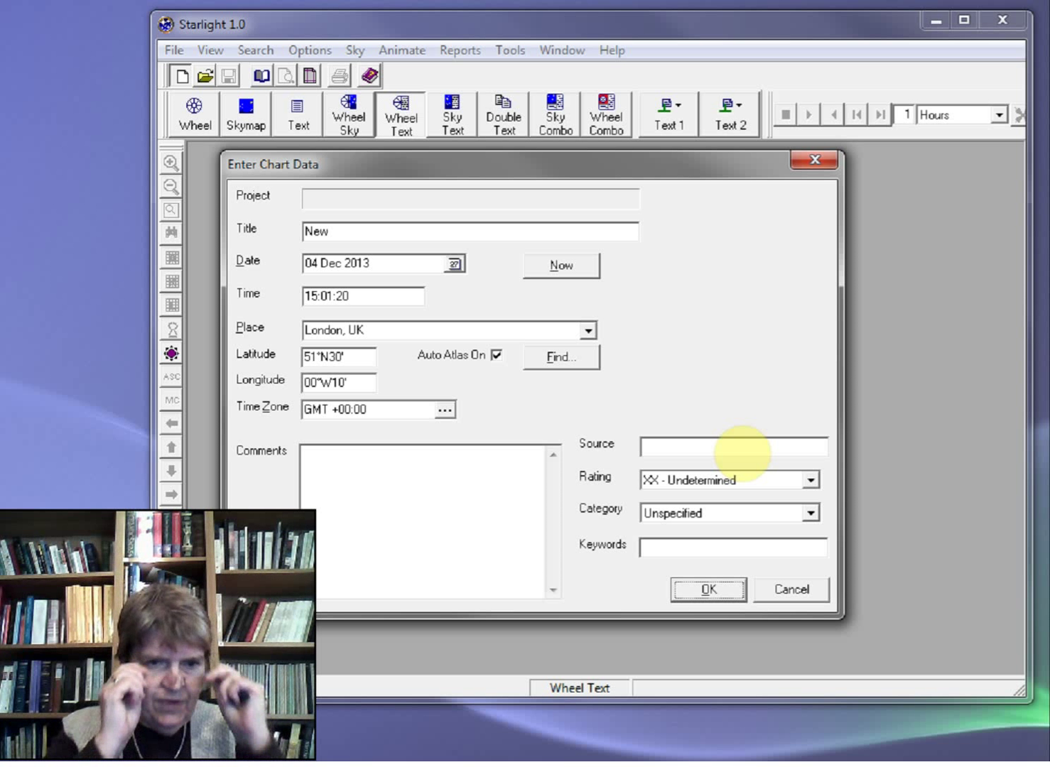
{"action": "left_click", "coordinate": [707, 588]}
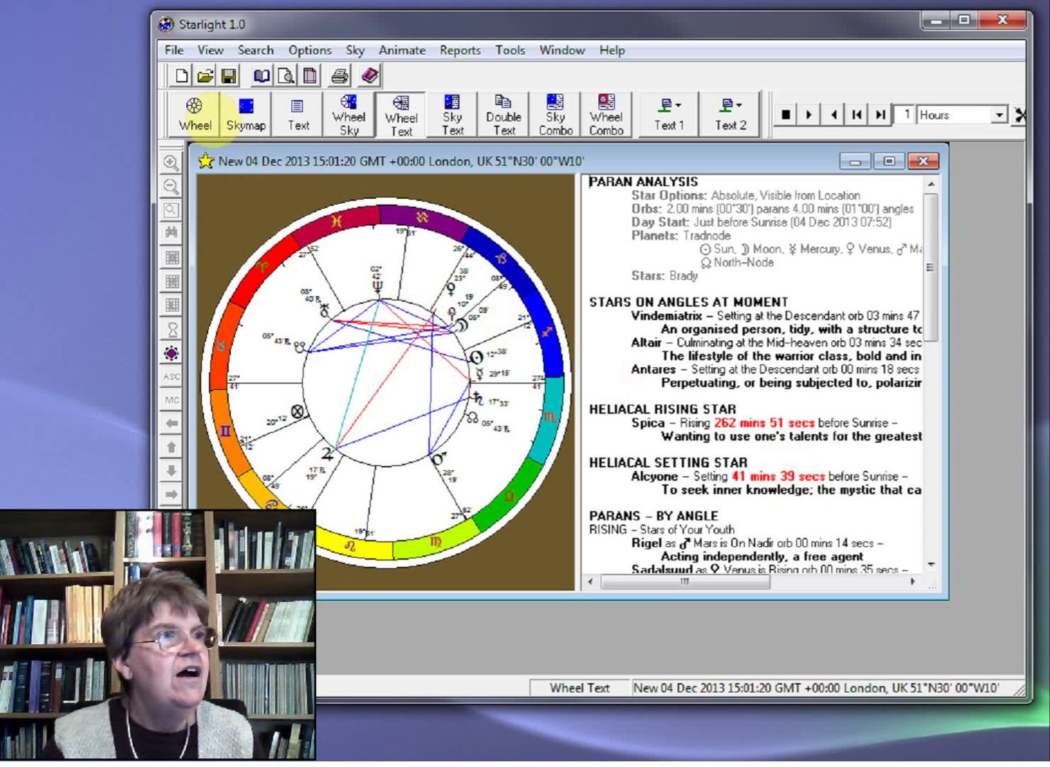
- Switch the London chart to the wheel-only view and make its window taller and wider
{"action": "left_click", "coordinate": [194, 113]}
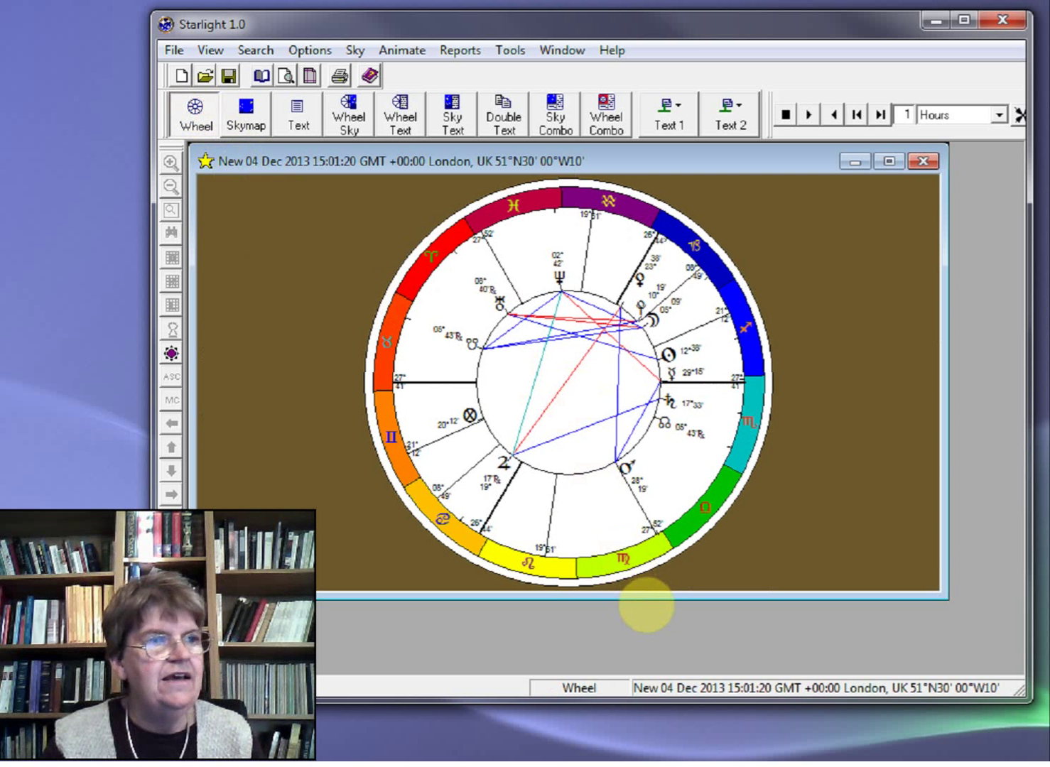
{"action": "left_click_drag", "start_coordinate": [635, 597], "coordinate": [644, 640]}
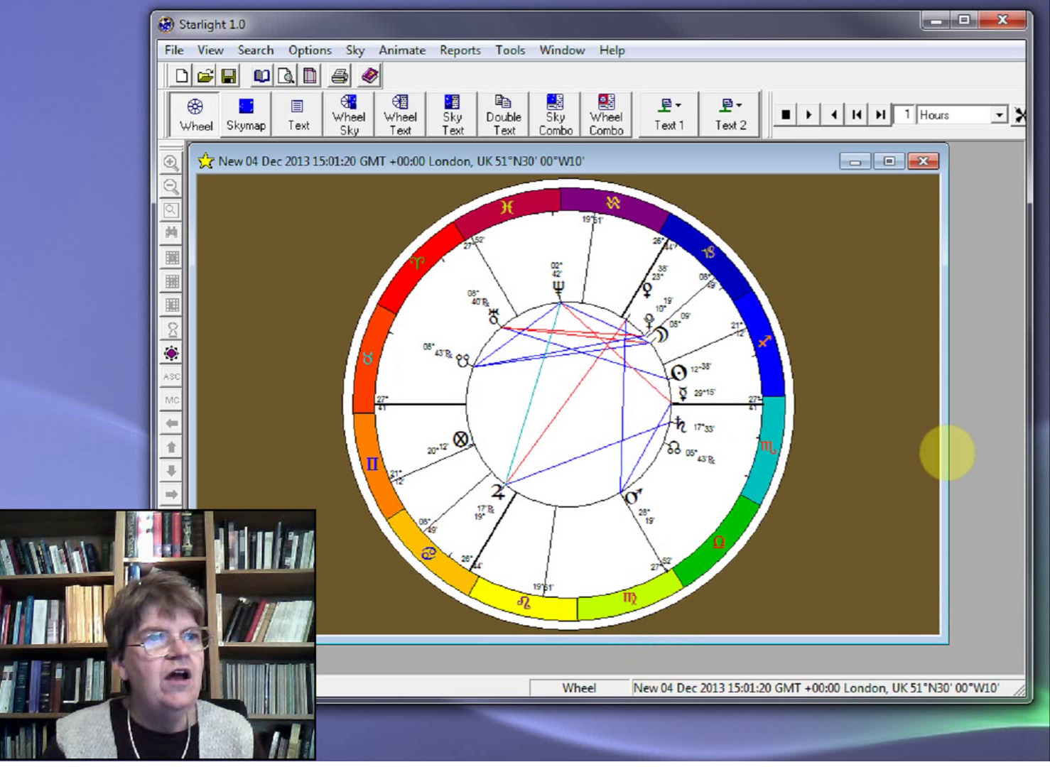
{"action": "left_click_drag", "start_coordinate": [946, 428], "coordinate": [982, 435]}
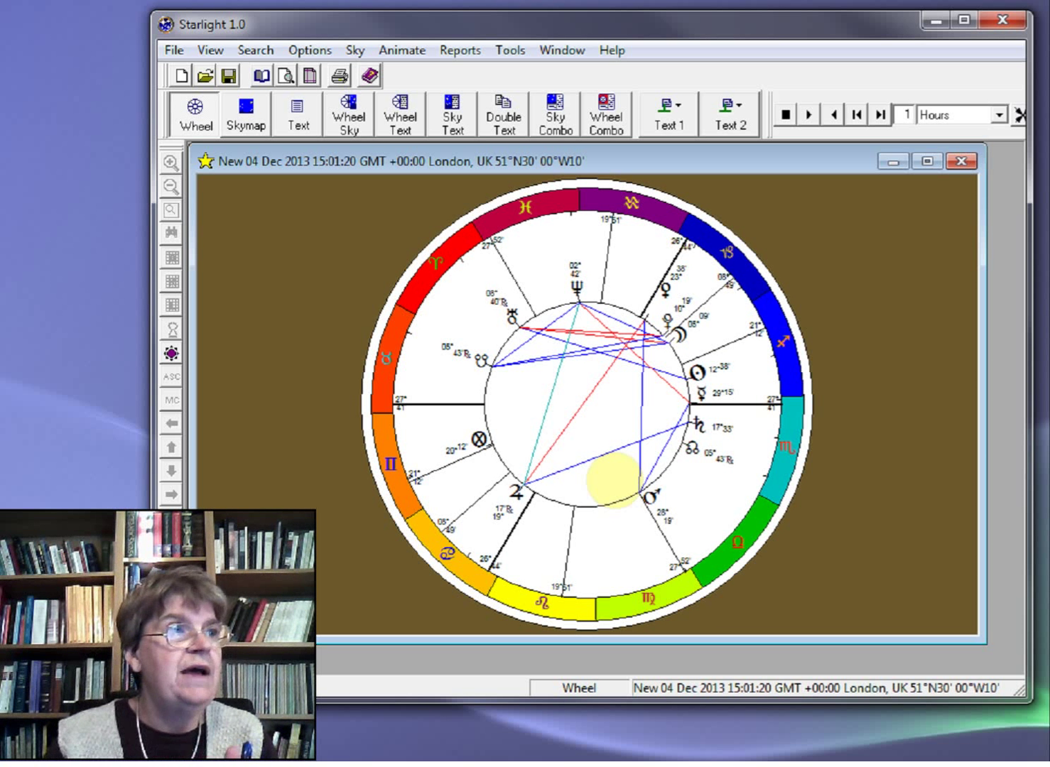
- Restore the wheel-with-report layout, widen the window, and adjust the wheel/report splitter
{"action": "left_click", "coordinate": [404, 115]}
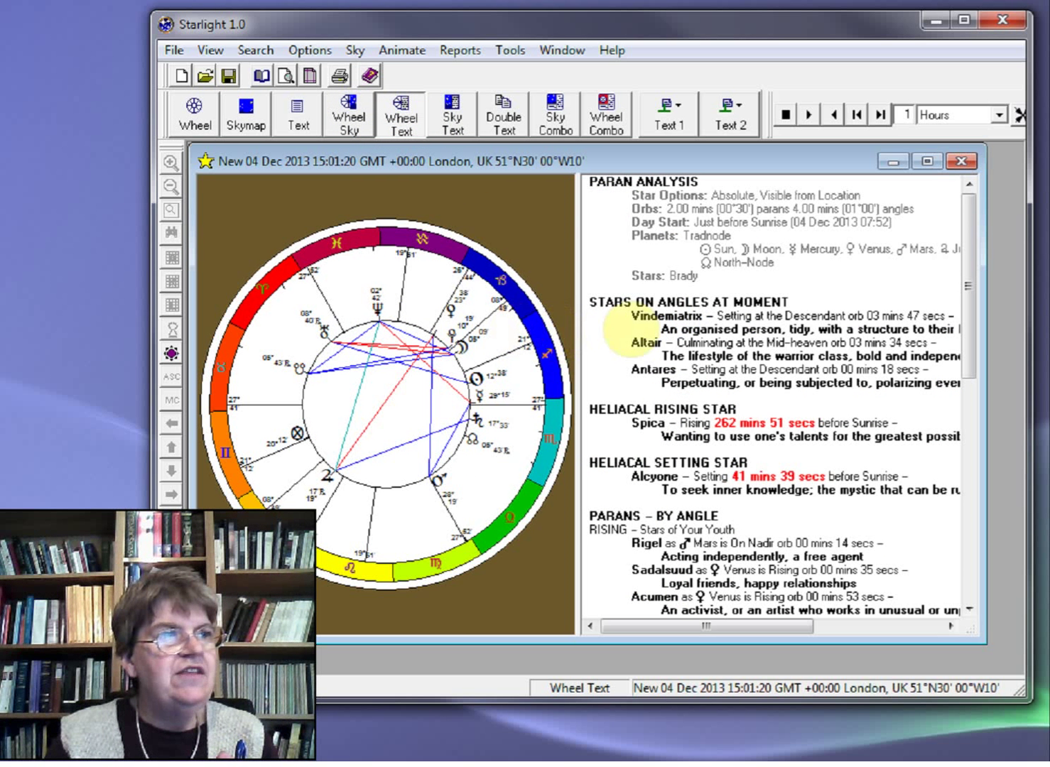
{"action": "scroll", "coordinate": [721, 328], "scroll_direction": "down", "scroll_amount": 4}
{"action": "scroll", "coordinate": [742, 325], "scroll_direction": "down", "scroll_amount": 6}
{"action": "scroll", "coordinate": [743, 326], "scroll_direction": "down", "scroll_amount": 3}
{"action": "scroll", "coordinate": [746, 328], "scroll_direction": "down", "scroll_amount": 2}
{"action": "scroll", "coordinate": [750, 331], "scroll_direction": "up", "scroll_amount": 12}
{"action": "scroll", "coordinate": [753, 334], "scroll_direction": "up", "scroll_amount": 5}
{"action": "left_click_drag", "start_coordinate": [985, 335], "coordinate": [1023, 331]}
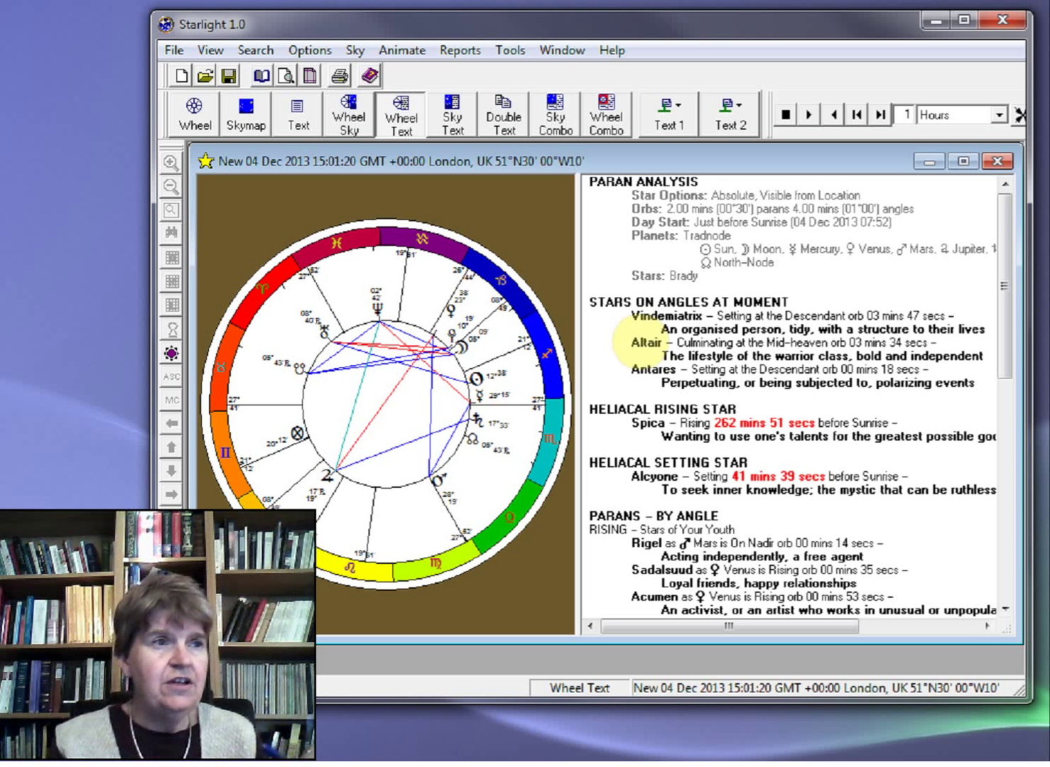
{"action": "scroll", "coordinate": [786, 377], "scroll_direction": "down", "scroll_amount": 1}
{"action": "scroll", "coordinate": [786, 378], "scroll_direction": "down", "scroll_amount": 2}
{"action": "scroll", "coordinate": [651, 386], "scroll_direction": "down", "scroll_amount": 2}
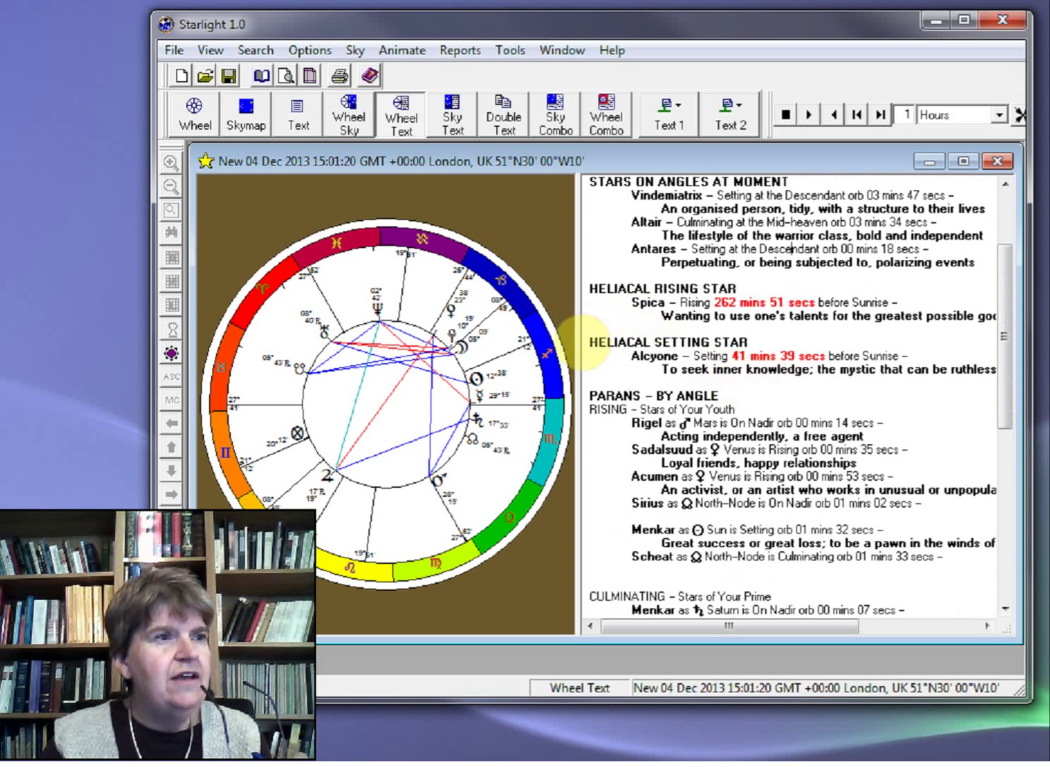
{"action": "left_click_drag", "start_coordinate": [576, 337], "coordinate": [456, 337]}
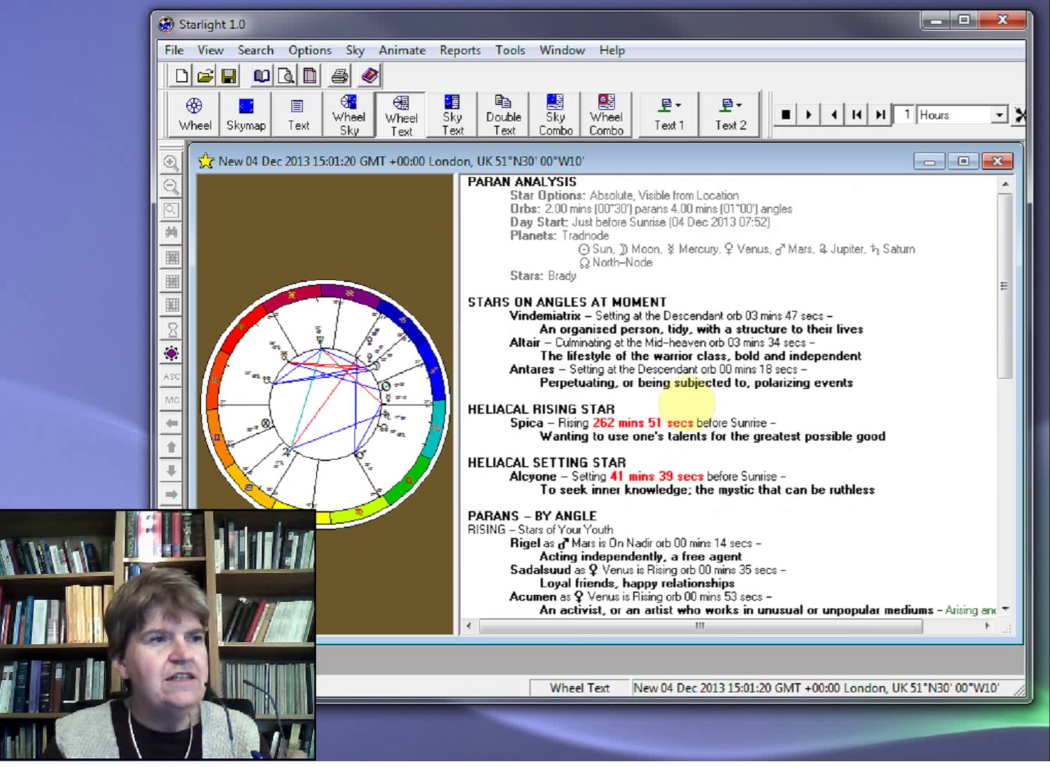
{"action": "scroll", "coordinate": [684, 400], "scroll_direction": "down", "scroll_amount": 2}
{"action": "scroll", "coordinate": [718, 405], "scroll_direction": "down", "scroll_amount": 2}
{"action": "scroll", "coordinate": [717, 405], "scroll_direction": "down", "scroll_amount": 1}
{"action": "scroll", "coordinate": [714, 393], "scroll_direction": "down", "scroll_amount": 1}
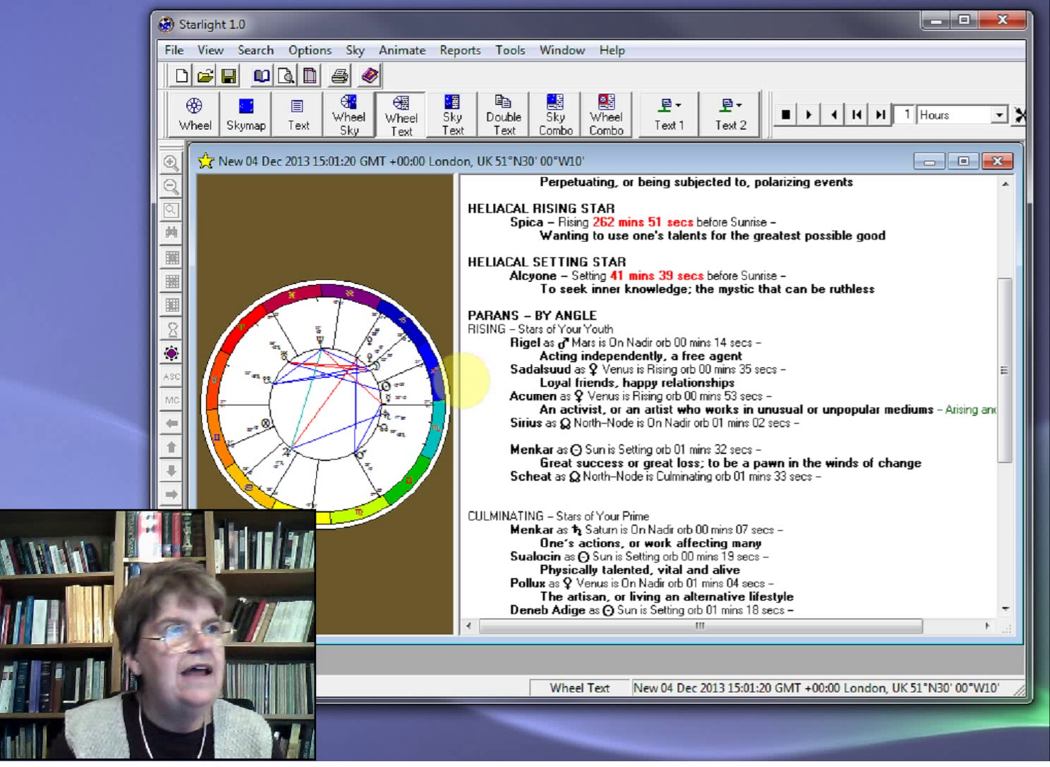
{"action": "left_click_drag", "start_coordinate": [456, 384], "coordinate": [478, 385]}
{"action": "scroll", "coordinate": [586, 435], "scroll_direction": "down", "scroll_amount": 2}
{"action": "scroll", "coordinate": [606, 411], "scroll_direction": "down", "scroll_amount": 2}
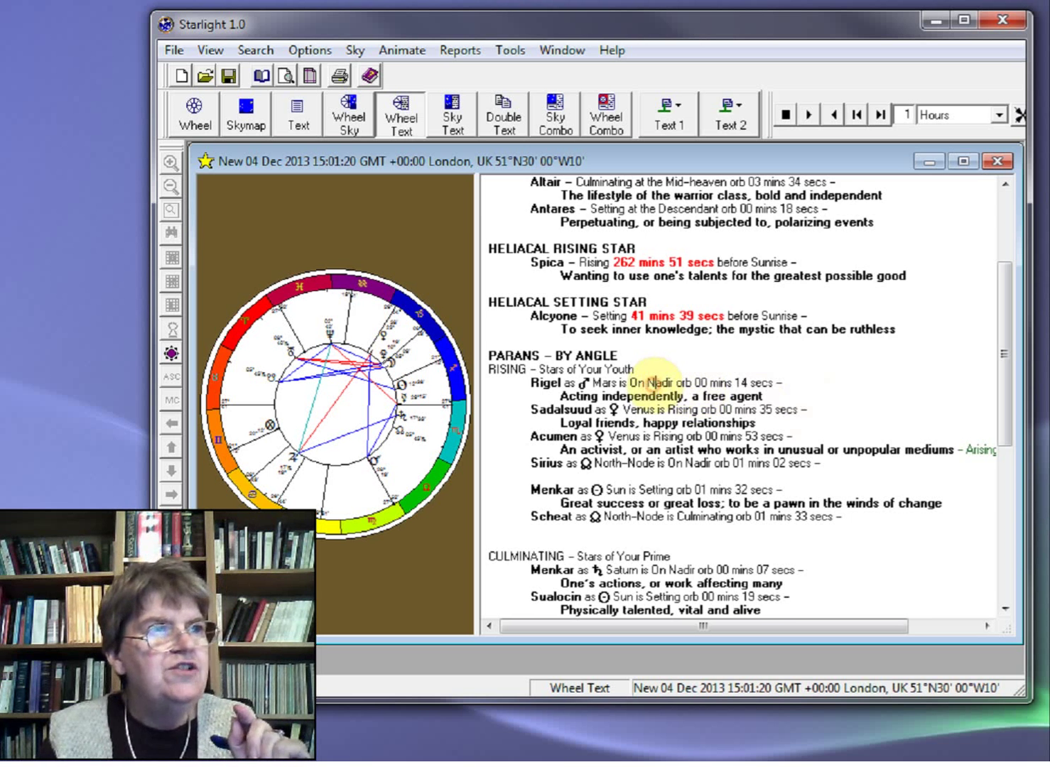
{"action": "scroll", "coordinate": [657, 398], "scroll_direction": "down", "scroll_amount": 1}
{"action": "scroll", "coordinate": [655, 395], "scroll_direction": "down", "scroll_amount": 1}
{"action": "scroll", "coordinate": [656, 394], "scroll_direction": "down", "scroll_amount": 1}
{"action": "scroll", "coordinate": [659, 402], "scroll_direction": "down", "scroll_amount": 1}
{"action": "scroll", "coordinate": [660, 410], "scroll_direction": "down", "scroll_amount": 2}
{"action": "scroll", "coordinate": [661, 410], "scroll_direction": "down", "scroll_amount": 1}
{"action": "scroll", "coordinate": [658, 409], "scroll_direction": "down", "scroll_amount": 1}
{"action": "scroll", "coordinate": [655, 407], "scroll_direction": "down", "scroll_amount": 1}
{"action": "scroll", "coordinate": [667, 424], "scroll_direction": "up", "scroll_amount": 4}
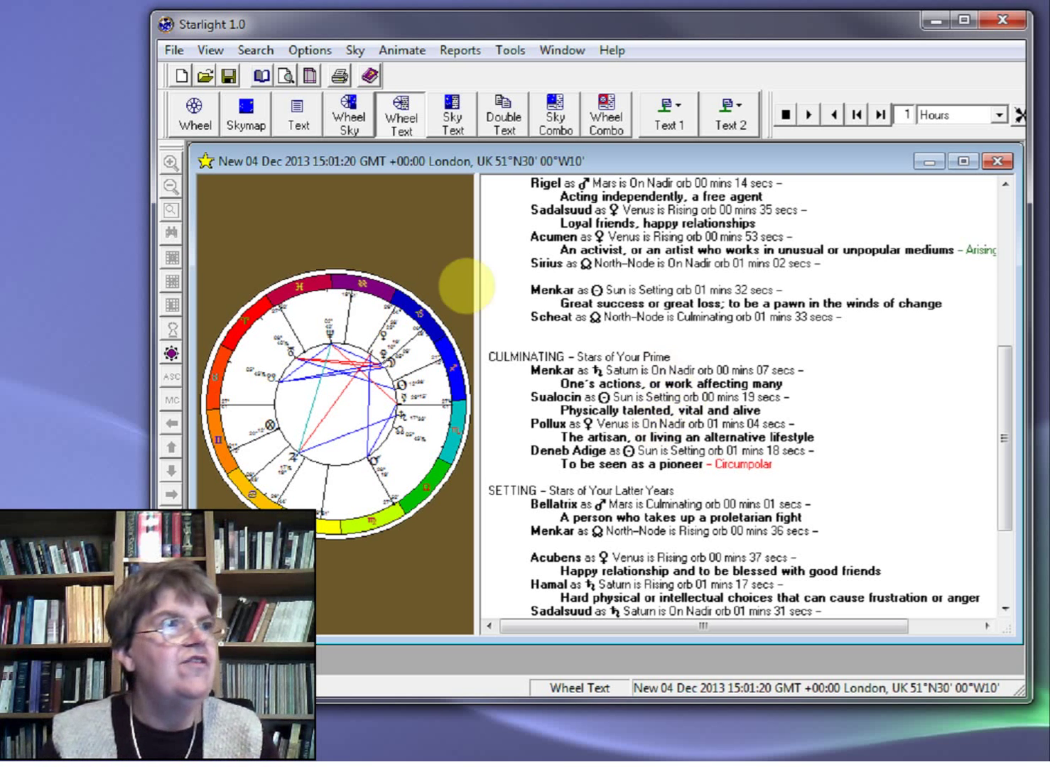
- Switch the London chart to show the paran report alone
{"action": "left_click", "coordinate": [307, 116]}
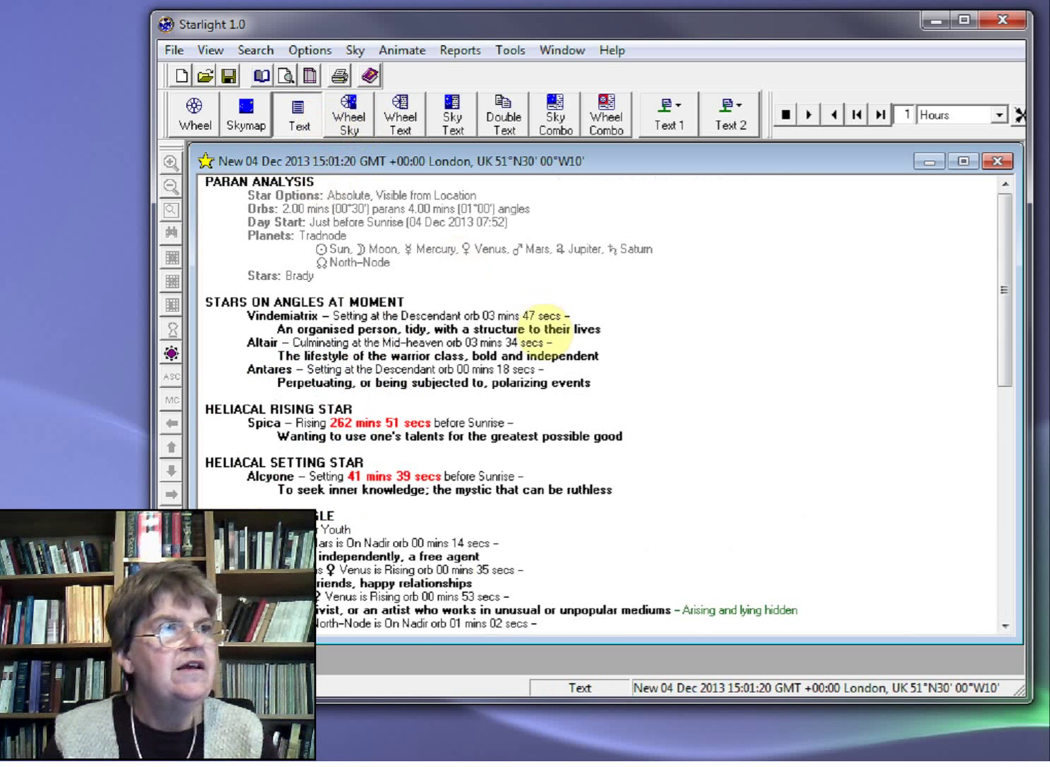
{"action": "scroll", "coordinate": [523, 336], "scroll_direction": "down", "scroll_amount": 5}
{"action": "scroll", "coordinate": [524, 340], "scroll_direction": "down", "scroll_amount": 6}
{"action": "scroll", "coordinate": [523, 349], "scroll_direction": "down", "scroll_amount": 1}
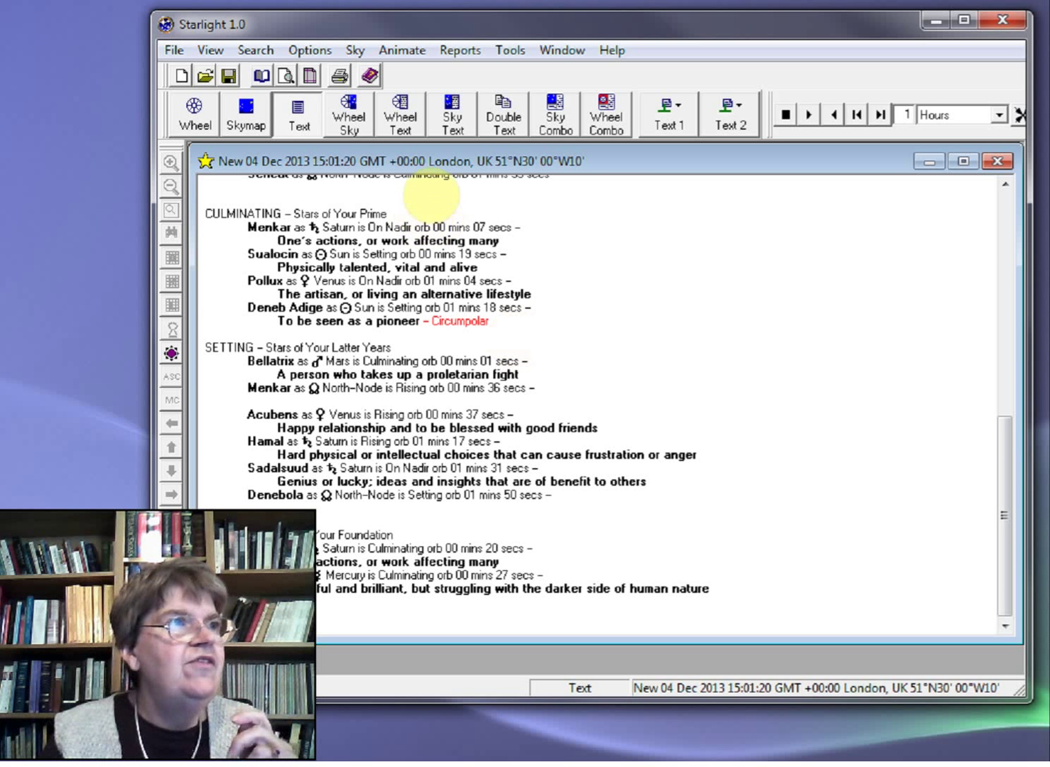
- Restore the wheel-with-text view, enlarge the wheel, and preview the Natal Fixed Star Report
{"action": "left_click", "coordinate": [395, 118]}
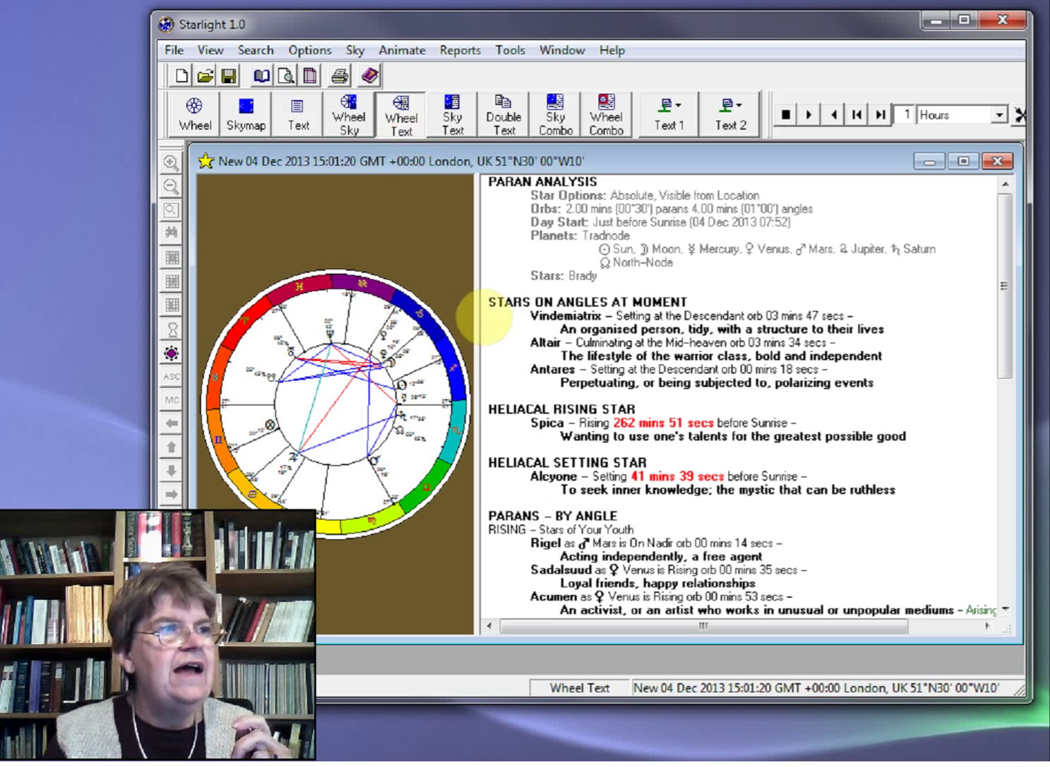
{"action": "left_click_drag", "start_coordinate": [481, 326], "coordinate": [606, 340]}
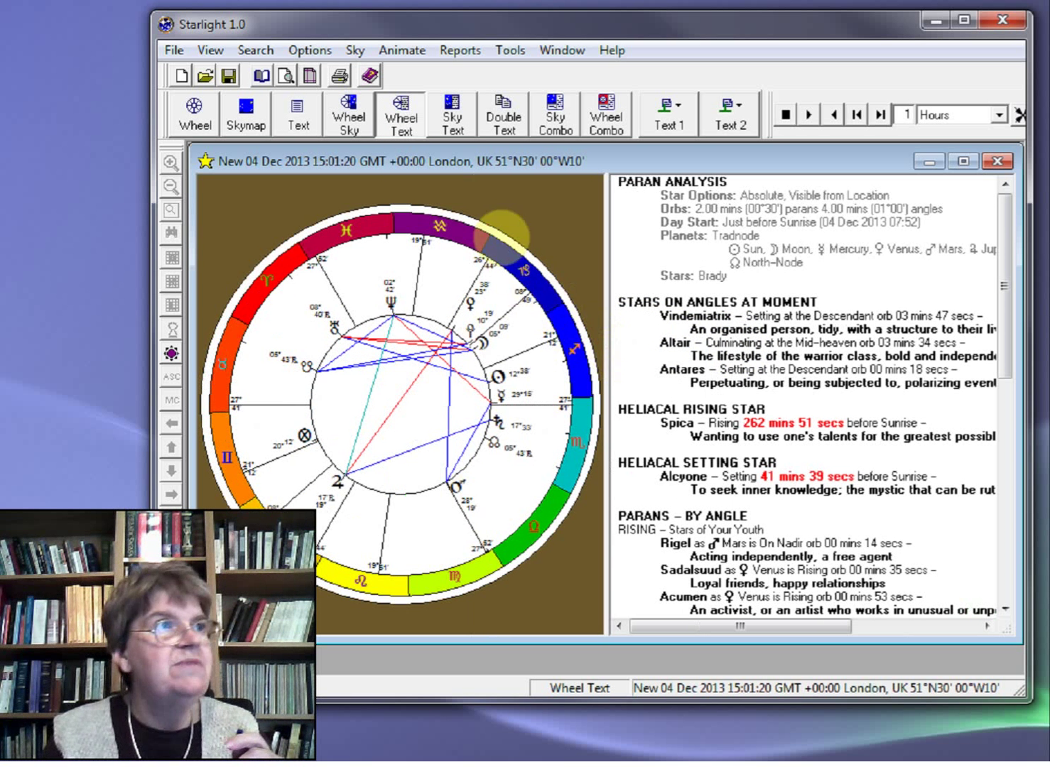
{"action": "left_click", "coordinate": [473, 53]}
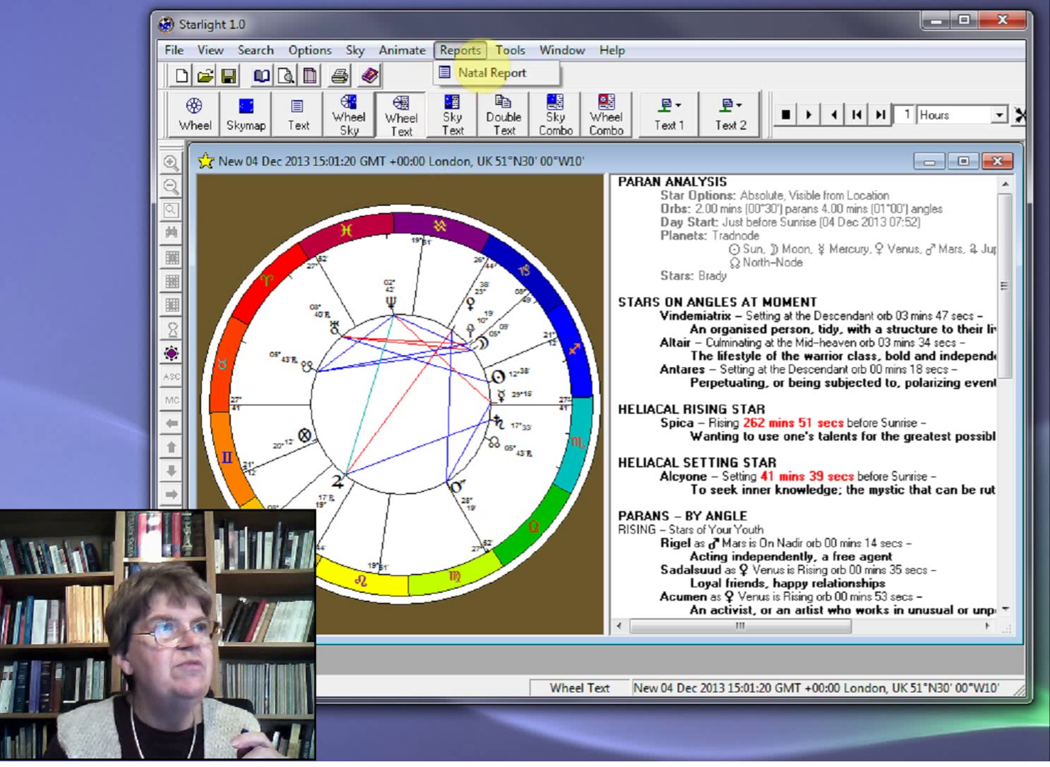
{"action": "left_click", "coordinate": [493, 72]}
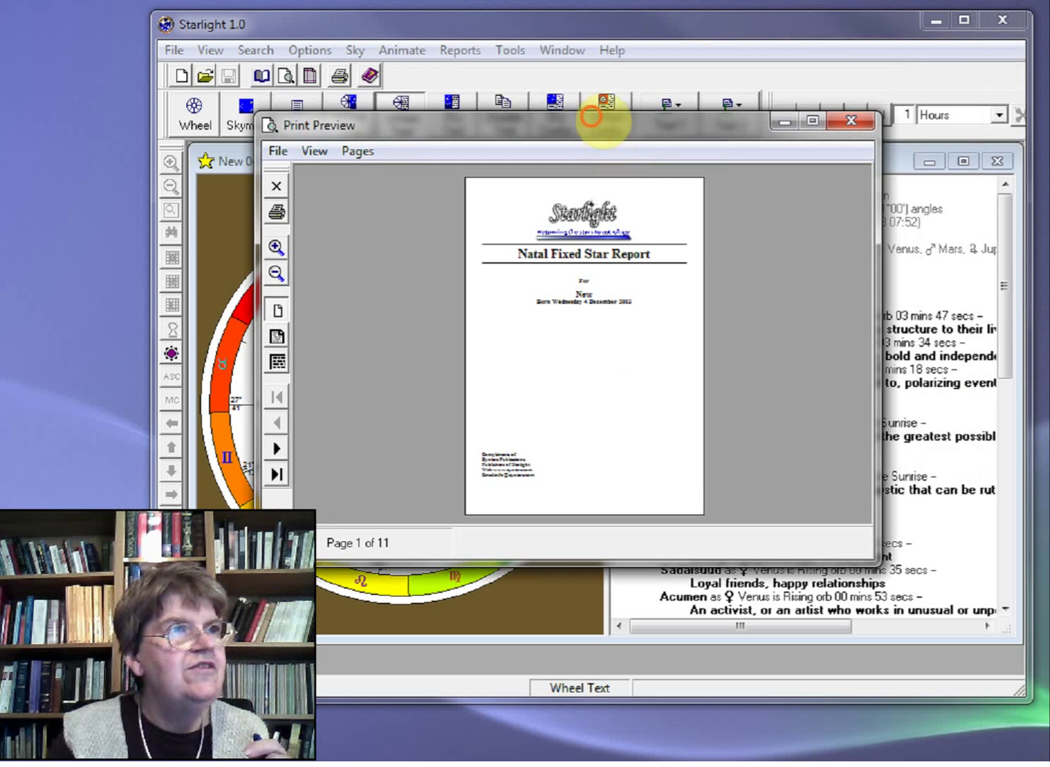
- Enlarge the preview window and advance to page 7, Stars of Your Prime
{"action": "left_click_drag", "start_coordinate": [595, 107], "coordinate": [610, 34]}
{"action": "left_click_drag", "start_coordinate": [581, 560], "coordinate": [586, 715]}
{"action": "left_click_drag", "start_coordinate": [879, 437], "coordinate": [917, 442]}
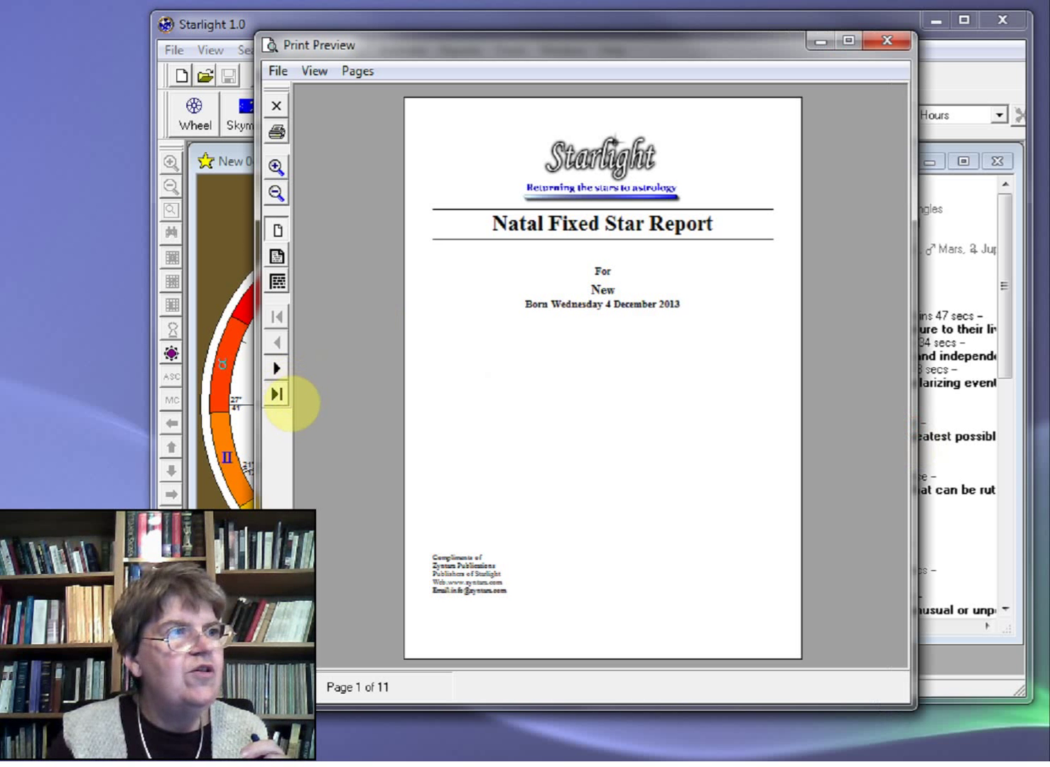
{"action": "left_click", "coordinate": [276, 368]}
{"action": "left_click", "coordinate": [276, 369]}
{"action": "left_click", "coordinate": [276, 369]}
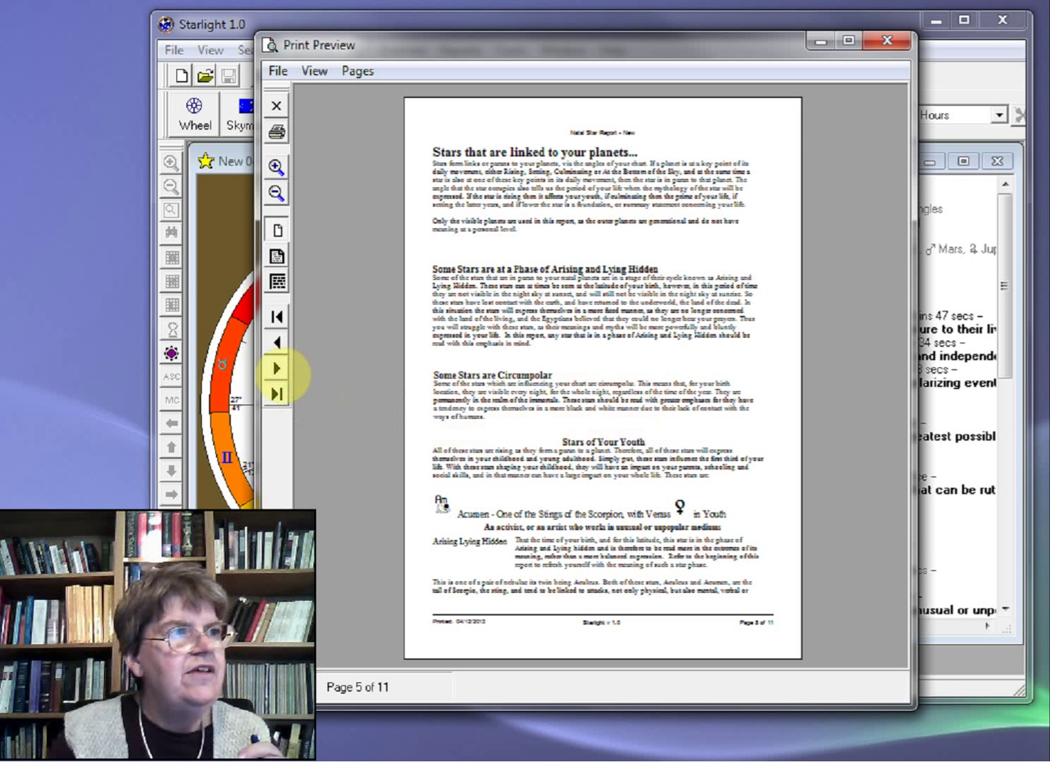
{"action": "left_click", "coordinate": [278, 369]}
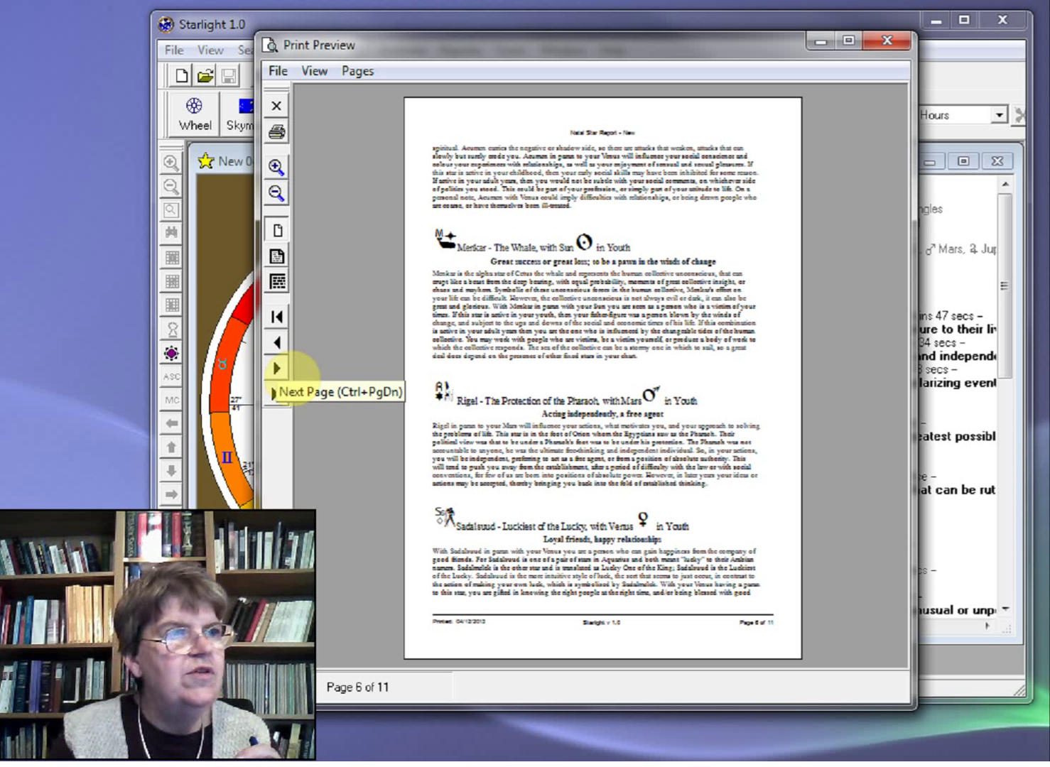
{"action": "left_click", "coordinate": [277, 364]}
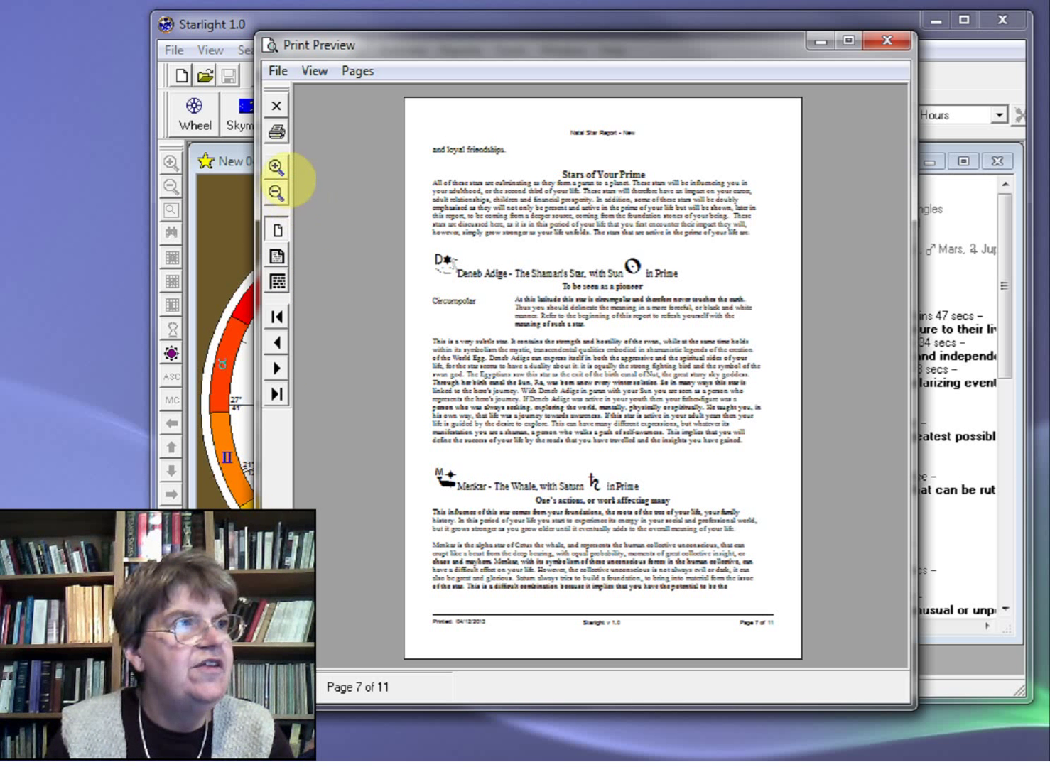
- Zoom the preview in to read the Stars of Your Prime passage and its header
{"action": "left_click", "coordinate": [277, 168]}
{"action": "left_click", "coordinate": [277, 168]}
{"action": "left_click", "coordinate": [277, 168]}
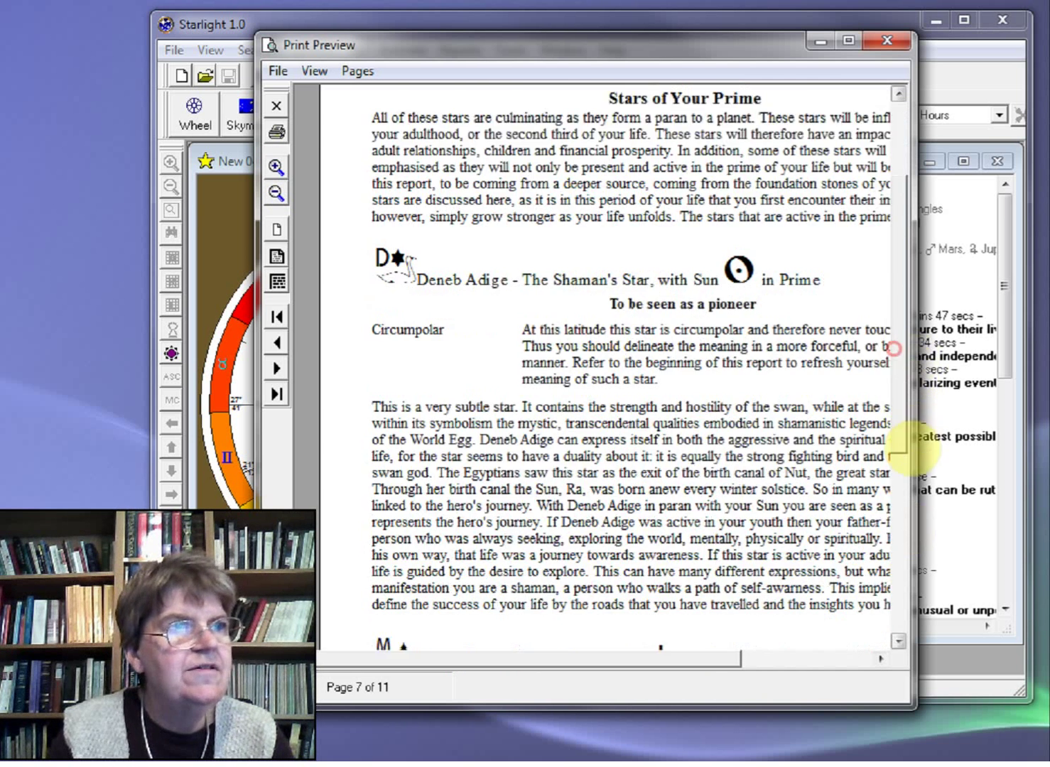
{"action": "mouse_move", "coordinate": [900, 363]}
{"action": "left_mouse_down"}
{"action": "mouse_move", "coordinate": [893, 453]}
{"action": "mouse_move", "coordinate": [1021, 482]}
{"action": "left_mouse_up"}
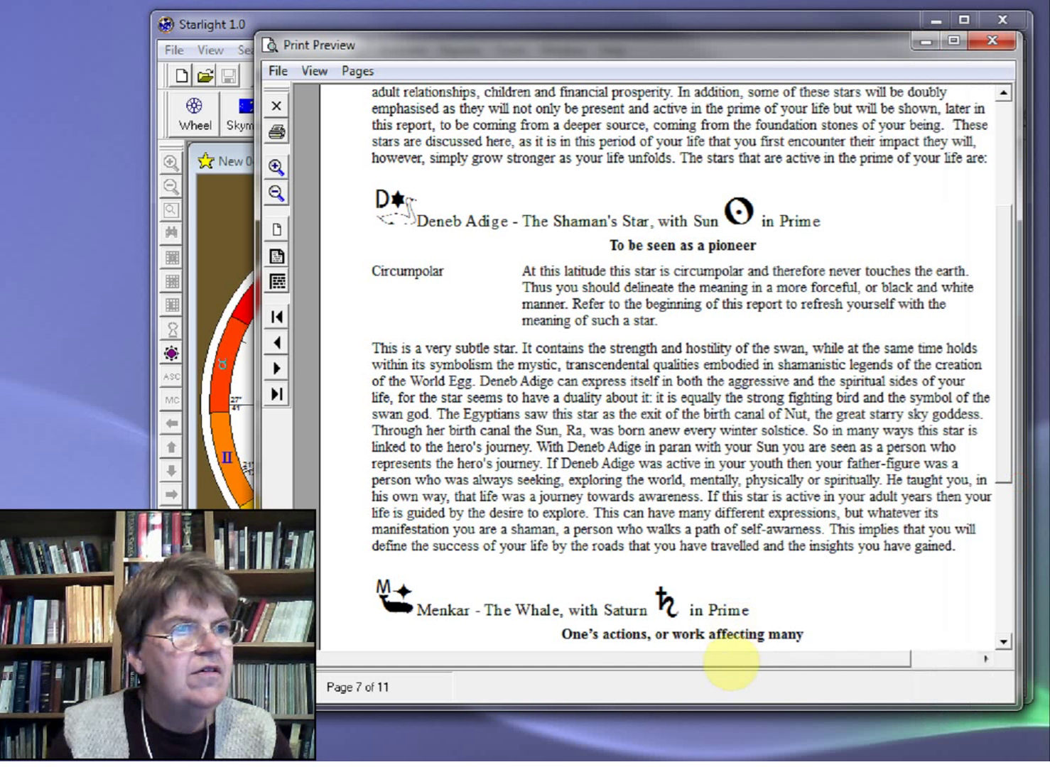
{"action": "left_click_drag", "start_coordinate": [725, 660], "coordinate": [751, 660]}
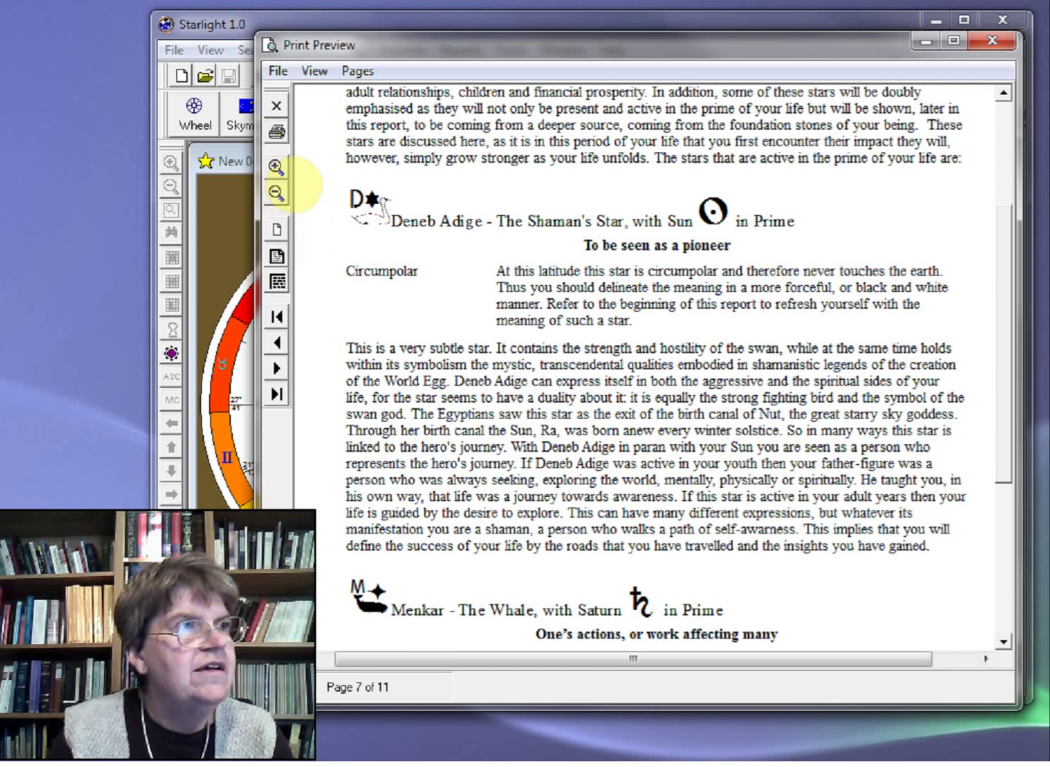
{"action": "left_click", "coordinate": [277, 168]}
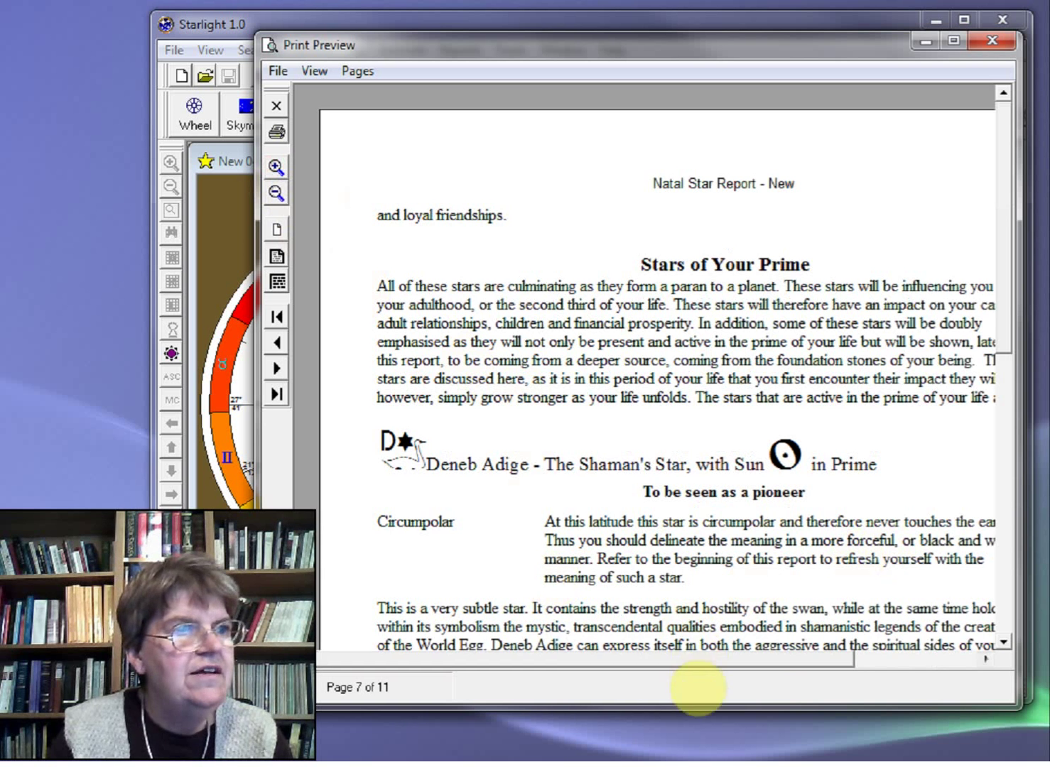
{"action": "left_click_drag", "start_coordinate": [680, 659], "coordinate": [732, 658]}
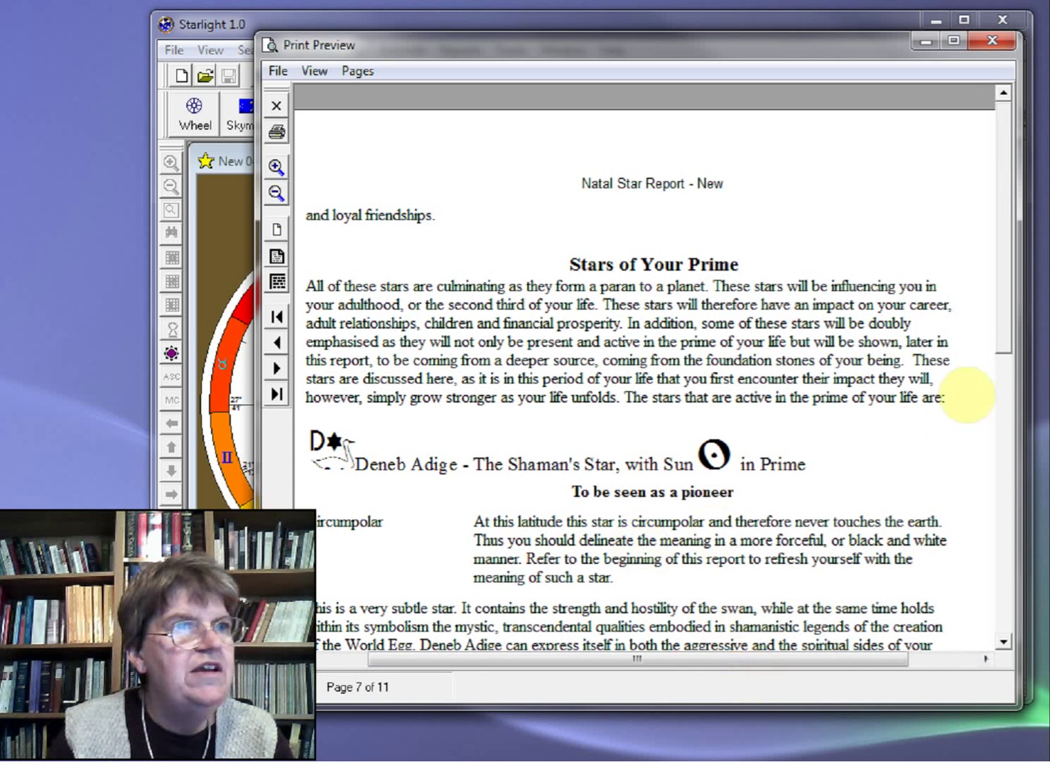
{"action": "left_click_drag", "start_coordinate": [1000, 361], "coordinate": [1016, 455]}
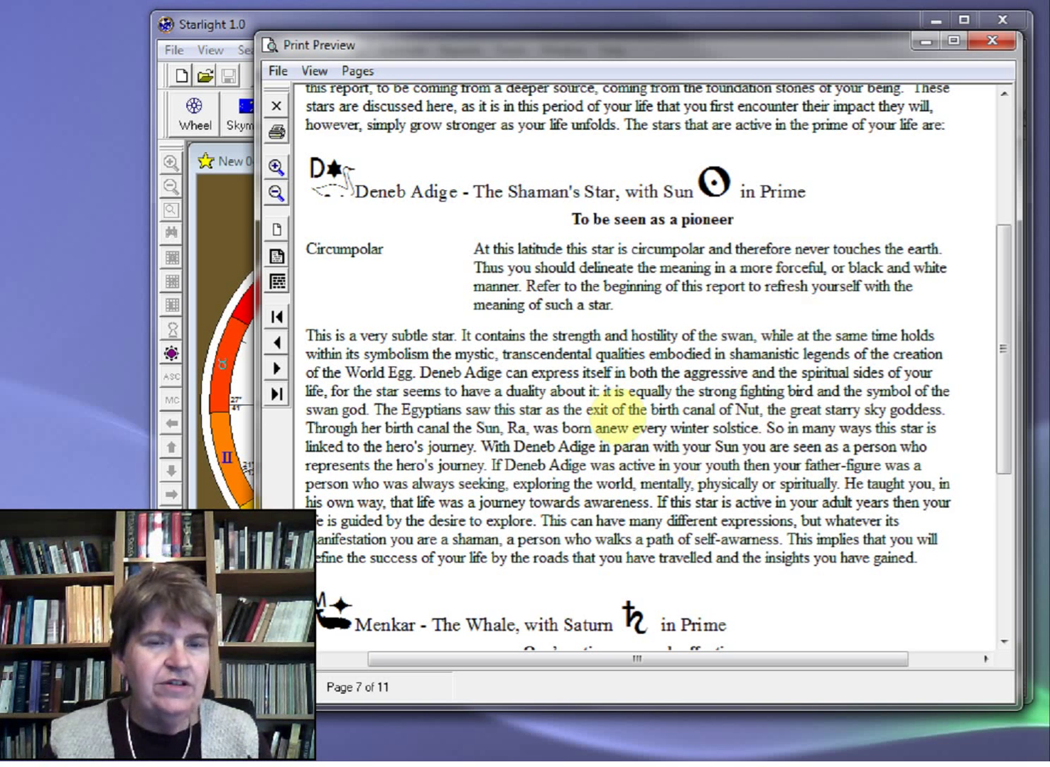
{"action": "left_click_drag", "start_coordinate": [1006, 362], "coordinate": [1013, 162]}
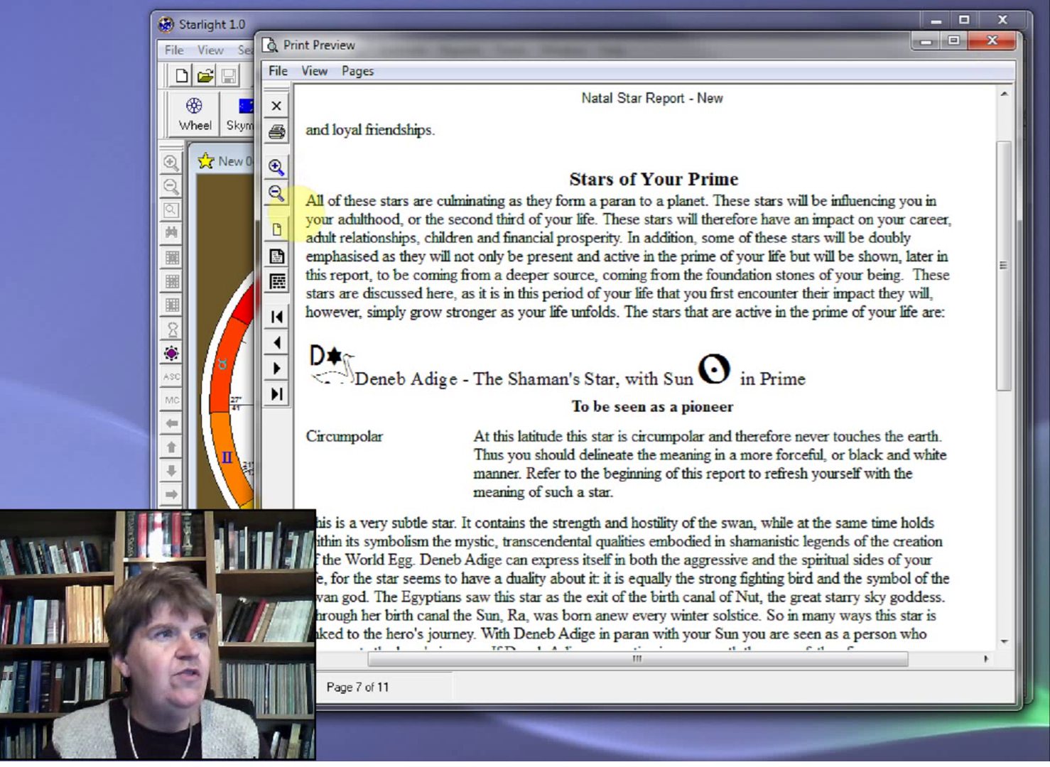
- Zoom back out to the whole page and bring up the report's print settings
{"action": "left_click", "coordinate": [275, 194]}
{"action": "left_click", "coordinate": [275, 194]}
{"action": "left_click", "coordinate": [275, 194]}
{"action": "left_click", "coordinate": [275, 193]}
{"action": "left_click", "coordinate": [276, 167]}
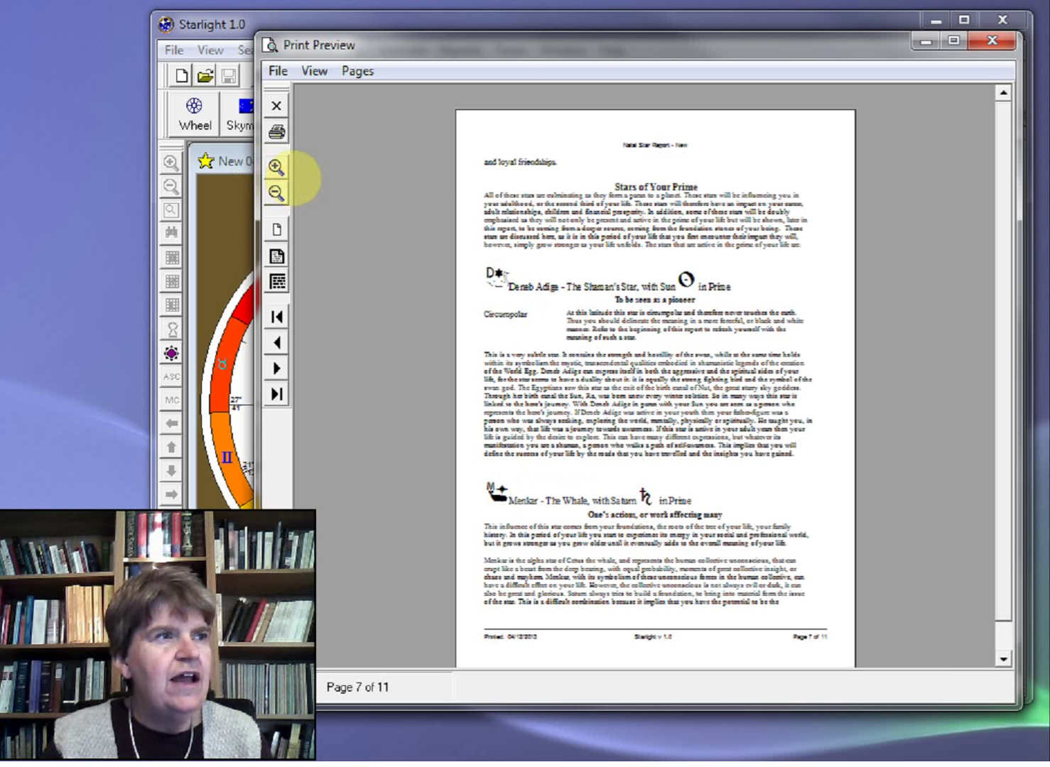
{"action": "left_click", "coordinate": [277, 132]}
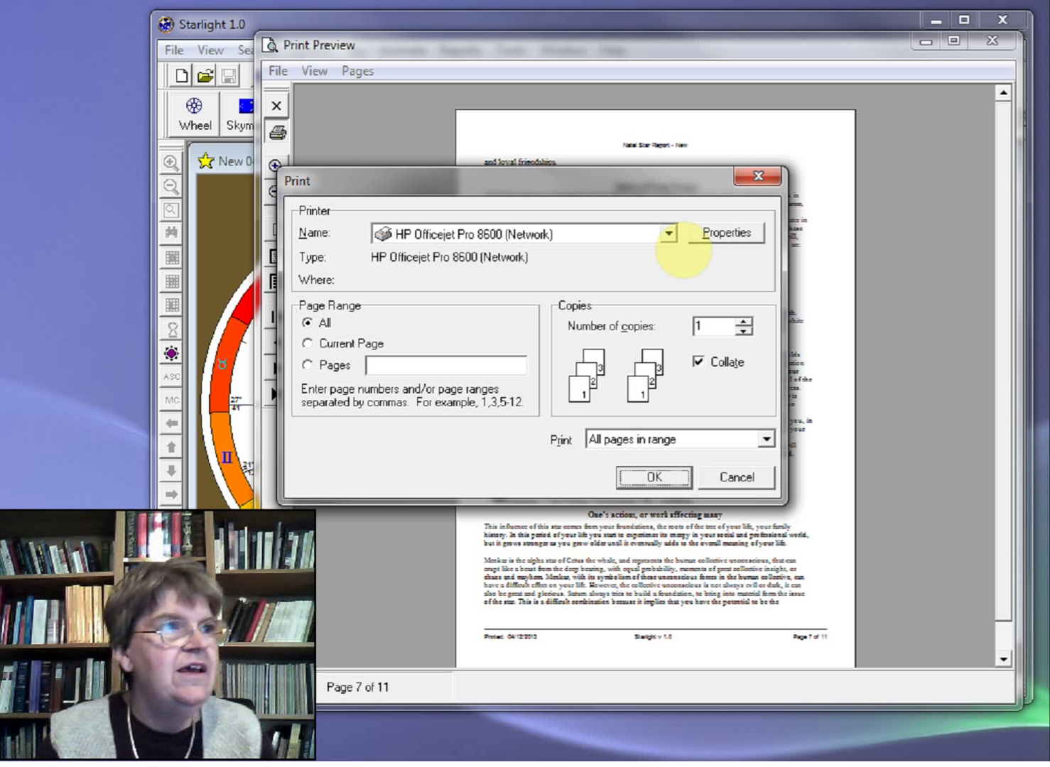
- Move the Print dialog aside, select the Adobe PDF printer, and print the report
{"action": "left_click_drag", "start_coordinate": [604, 183], "coordinate": [653, 206]}
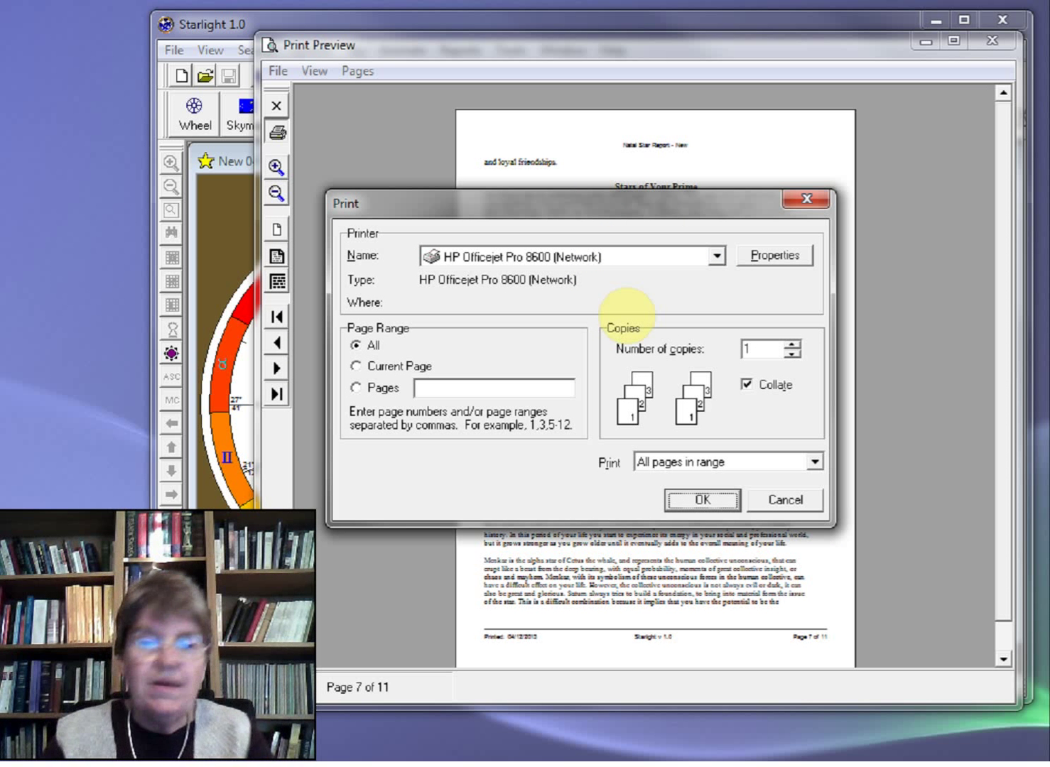
{"action": "left_click", "coordinate": [716, 256]}
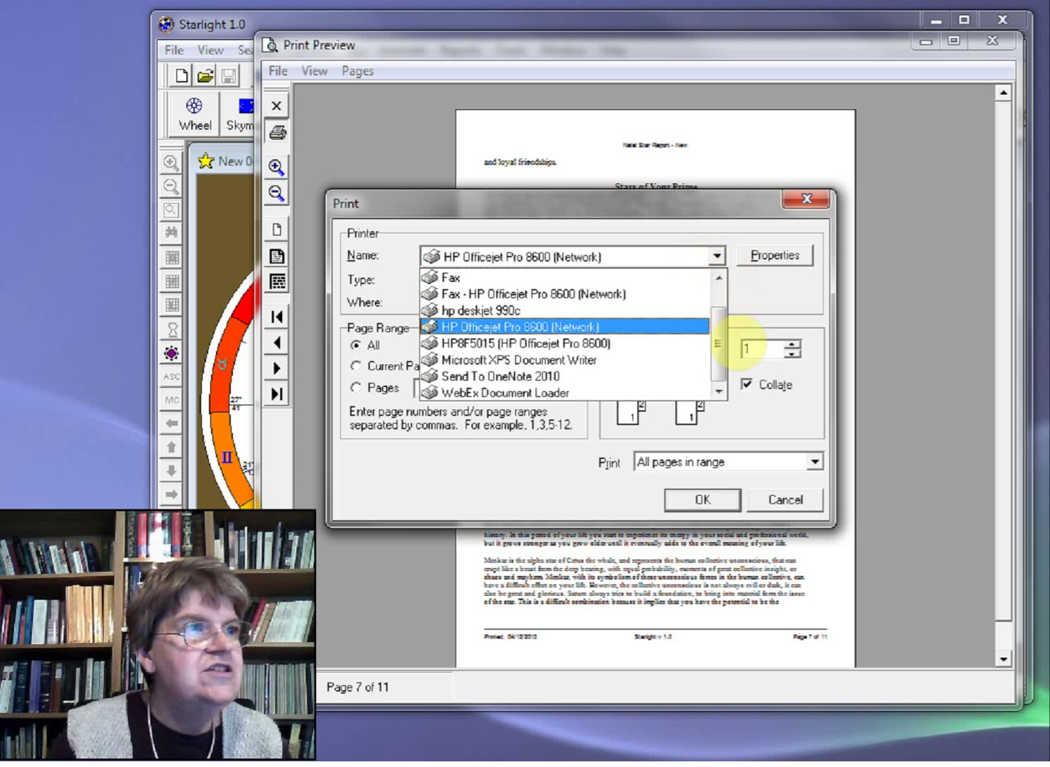
{"action": "left_click_drag", "start_coordinate": [718, 331], "coordinate": [715, 277]}
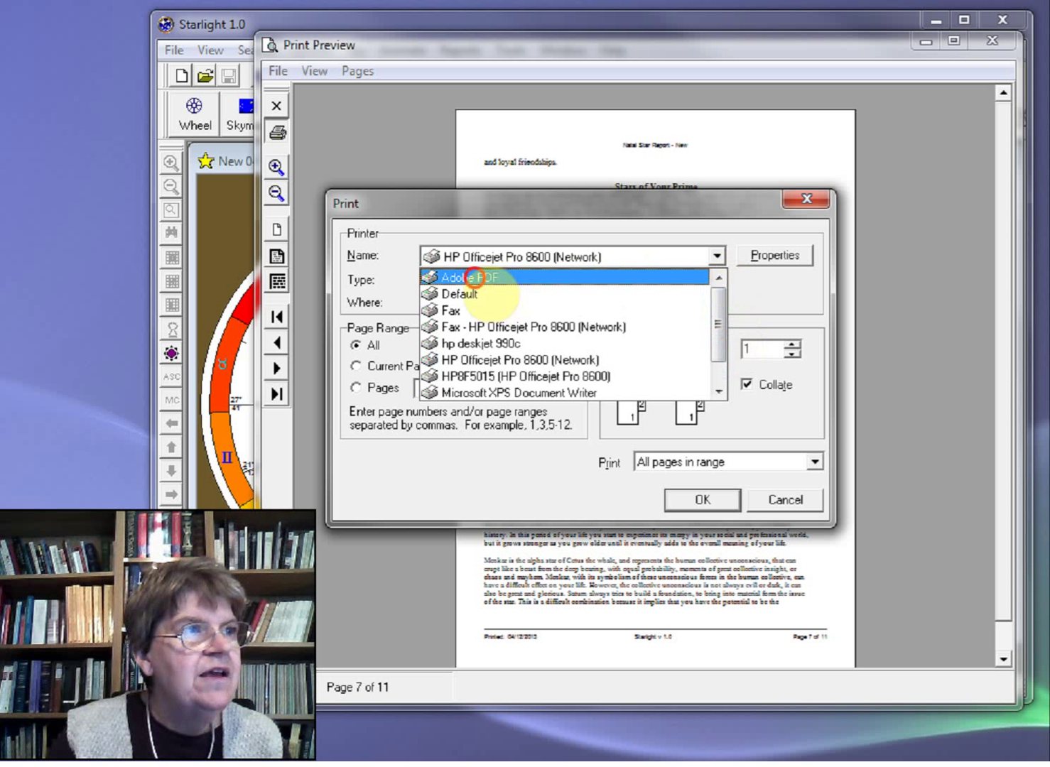
{"action": "left_click", "coordinate": [464, 278]}
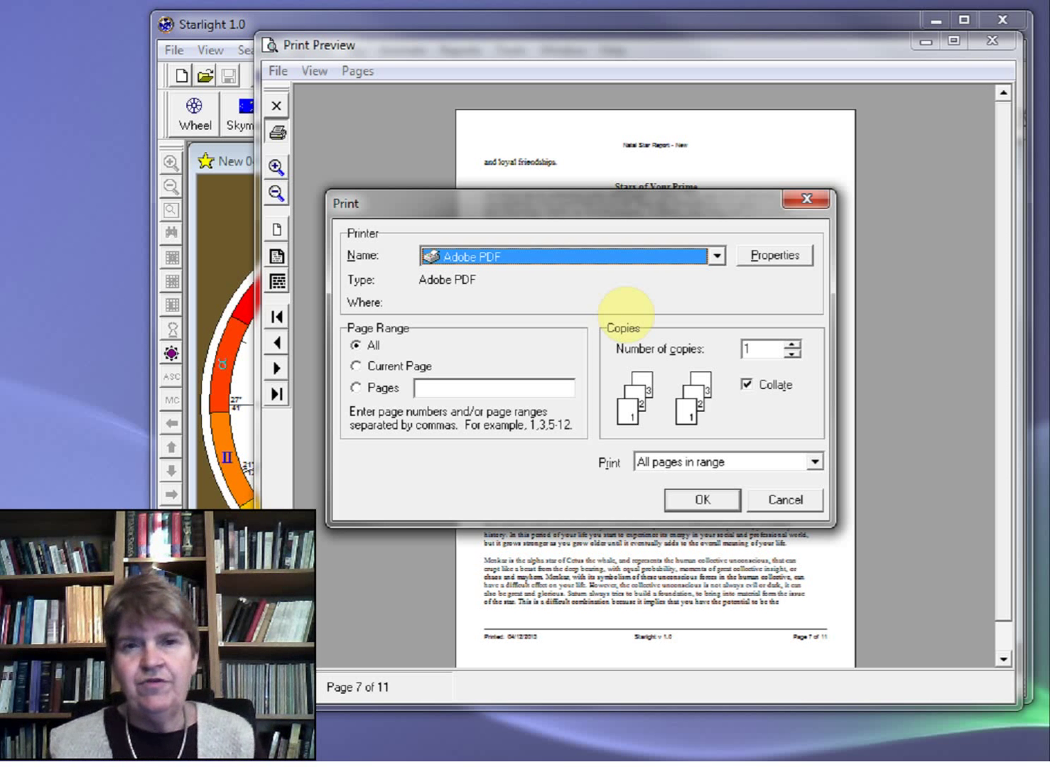
{"action": "left_click", "coordinate": [702, 500]}
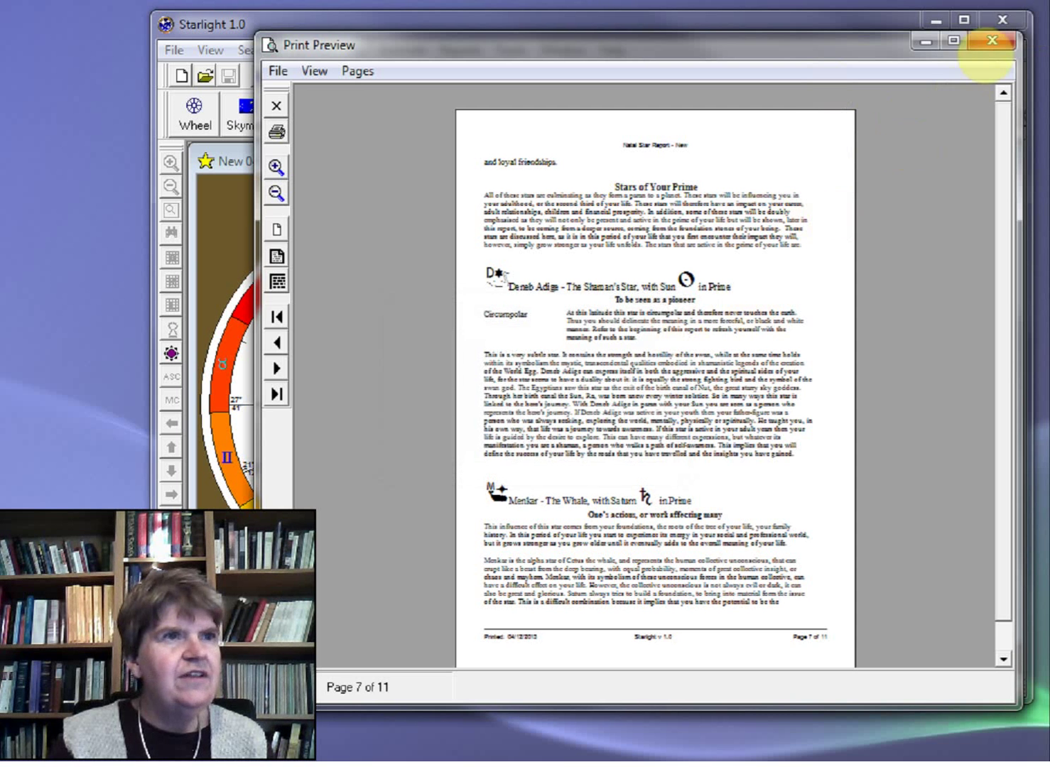
- Close the print preview and switch the text pane to Parans 2, then Mundane Paran Analysis
{"action": "left_click", "coordinate": [993, 41]}
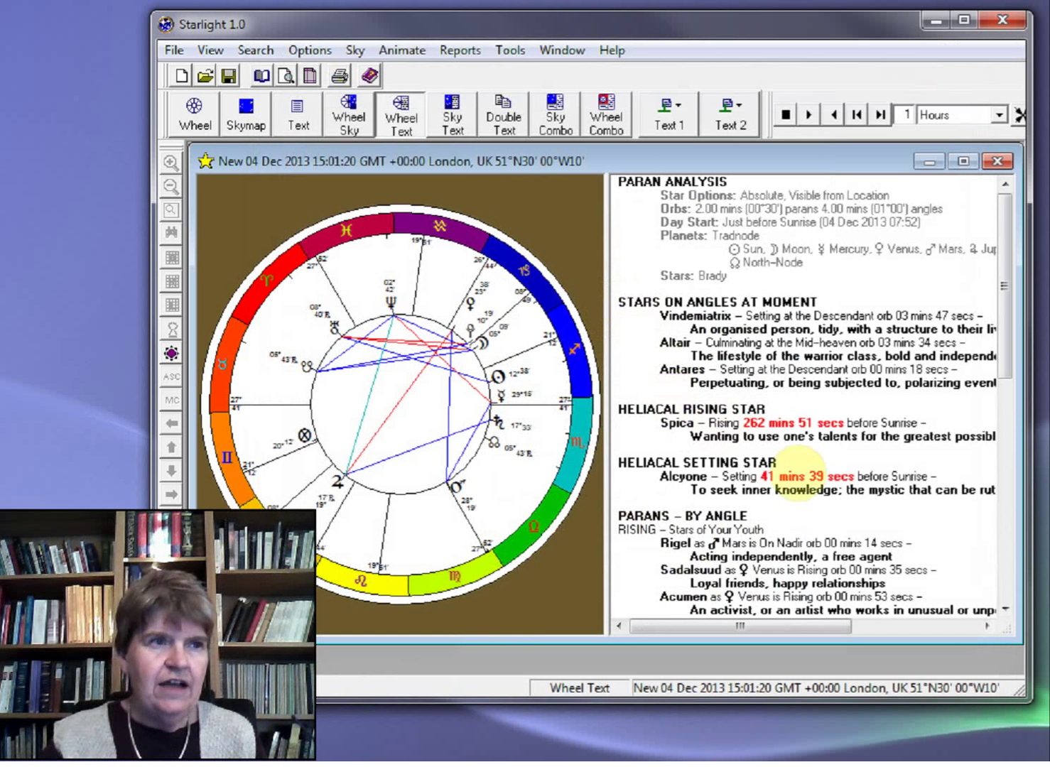
{"action": "left_click", "coordinate": [670, 116]}
{"action": "left_click", "coordinate": [686, 170]}
{"action": "scroll", "coordinate": [736, 333], "scroll_direction": "down", "scroll_amount": 2}
{"action": "scroll", "coordinate": [710, 345], "scroll_direction": "up", "scroll_amount": 2}
{"action": "left_click", "coordinate": [669, 117]}
{"action": "left_click", "coordinate": [679, 190]}
{"action": "scroll", "coordinate": [725, 296], "scroll_direction": "down", "scroll_amount": 5}
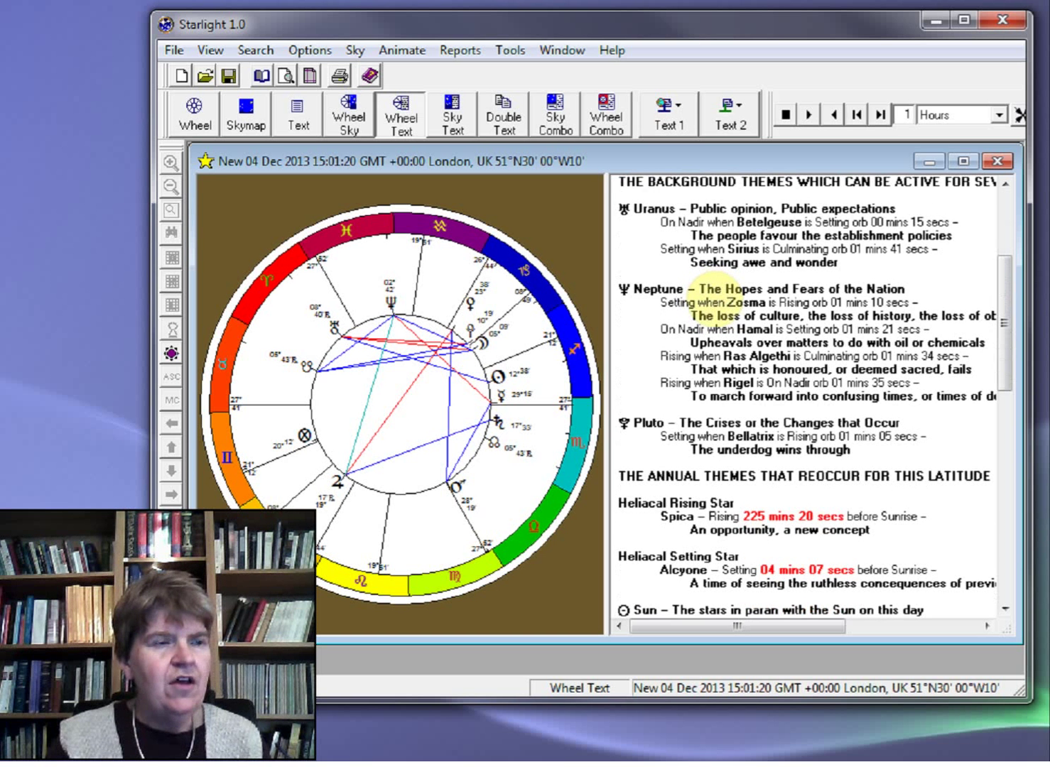
{"action": "scroll", "coordinate": [725, 297], "scroll_direction": "down", "scroll_amount": 1}
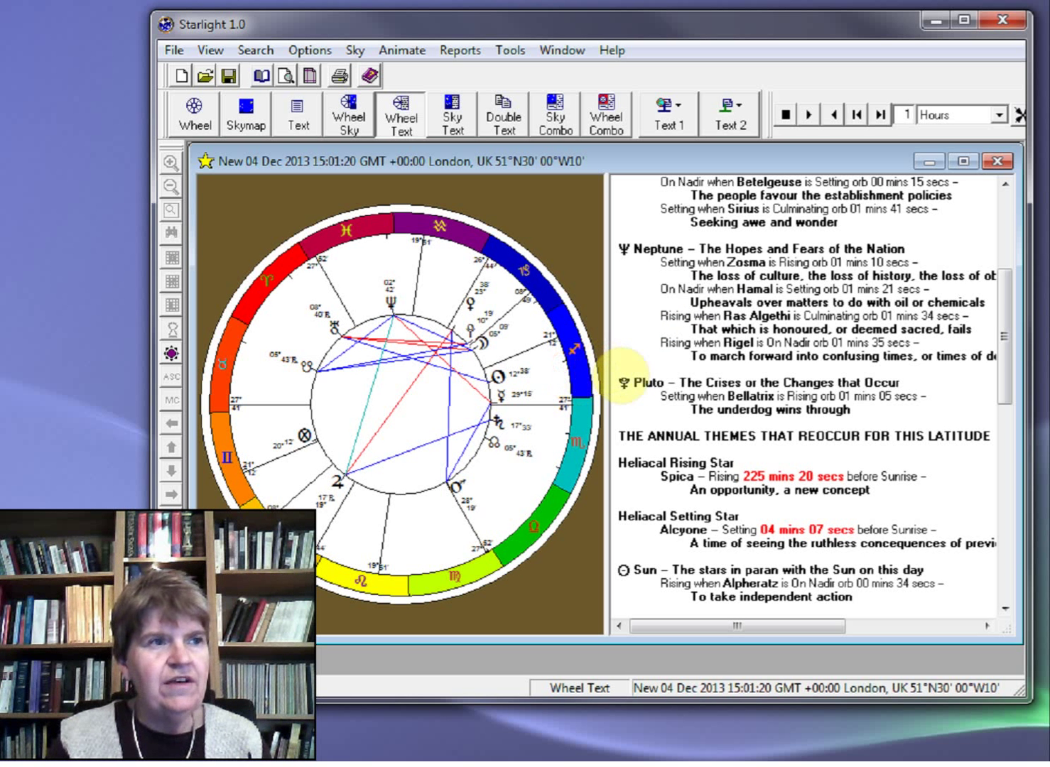
{"action": "left_click_drag", "start_coordinate": [609, 373], "coordinate": [560, 360]}
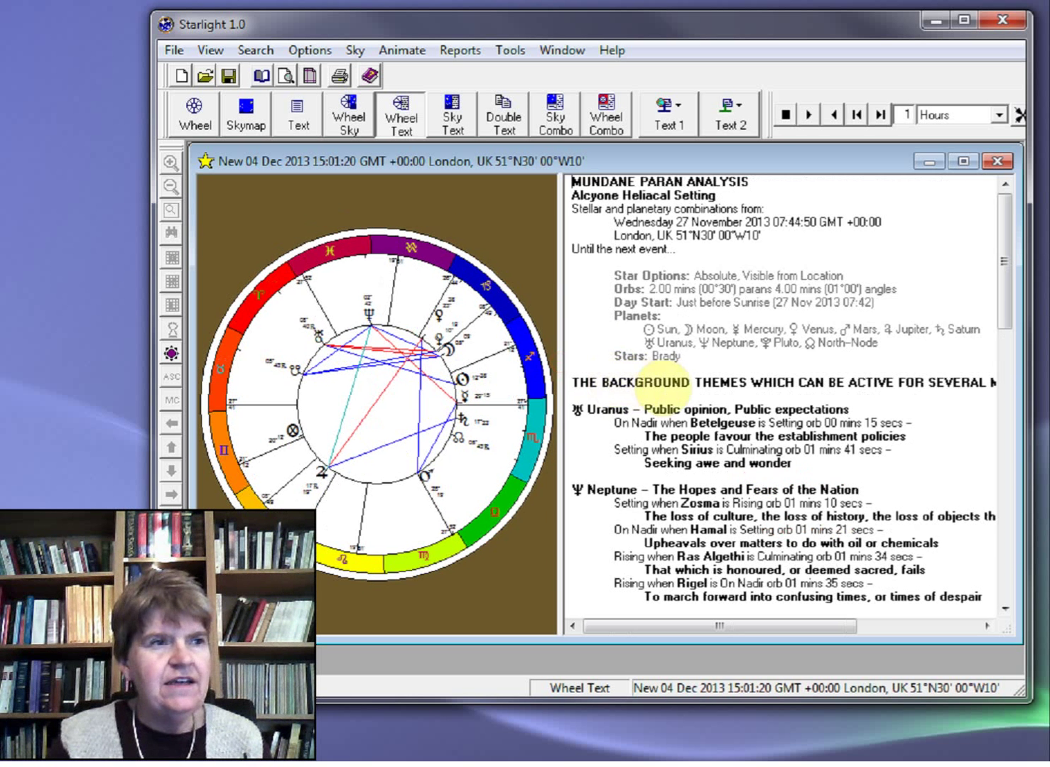
{"action": "scroll", "coordinate": [657, 385], "scroll_direction": "down", "scroll_amount": 5}
{"action": "scroll", "coordinate": [656, 384], "scroll_direction": "down", "scroll_amount": 1}
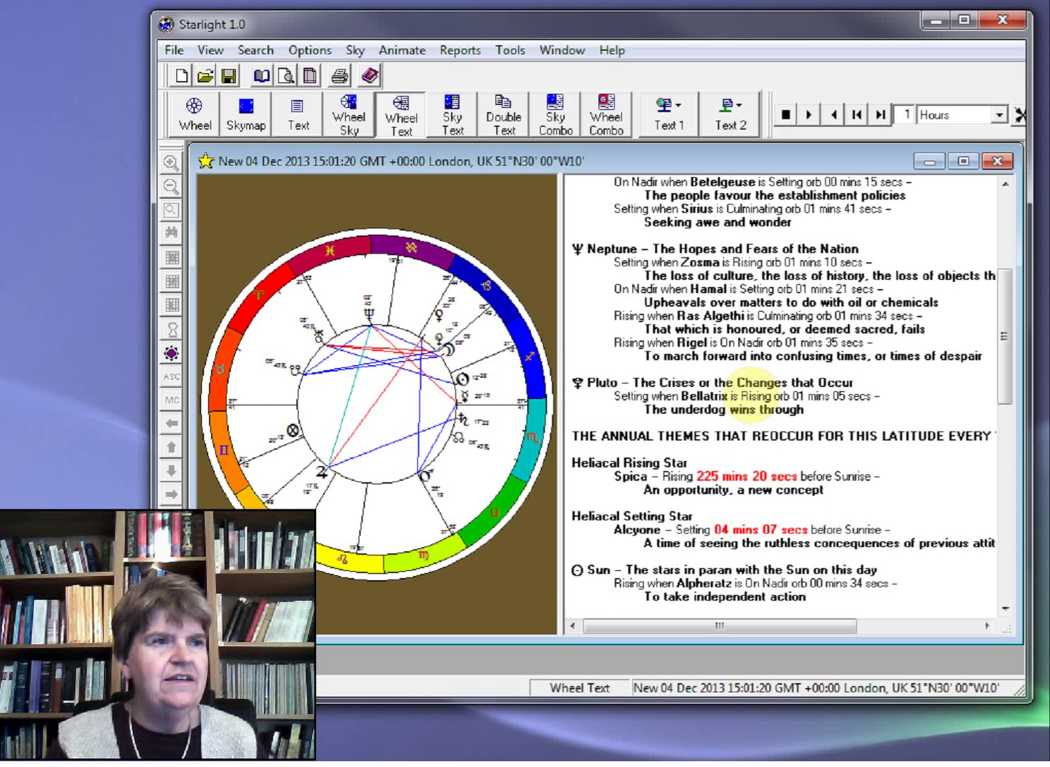
{"action": "scroll", "coordinate": [755, 377], "scroll_direction": "down", "scroll_amount": 2}
- Dismiss the reopened report list and give the chart wheel pane more room
{"action": "left_click", "coordinate": [667, 110]}
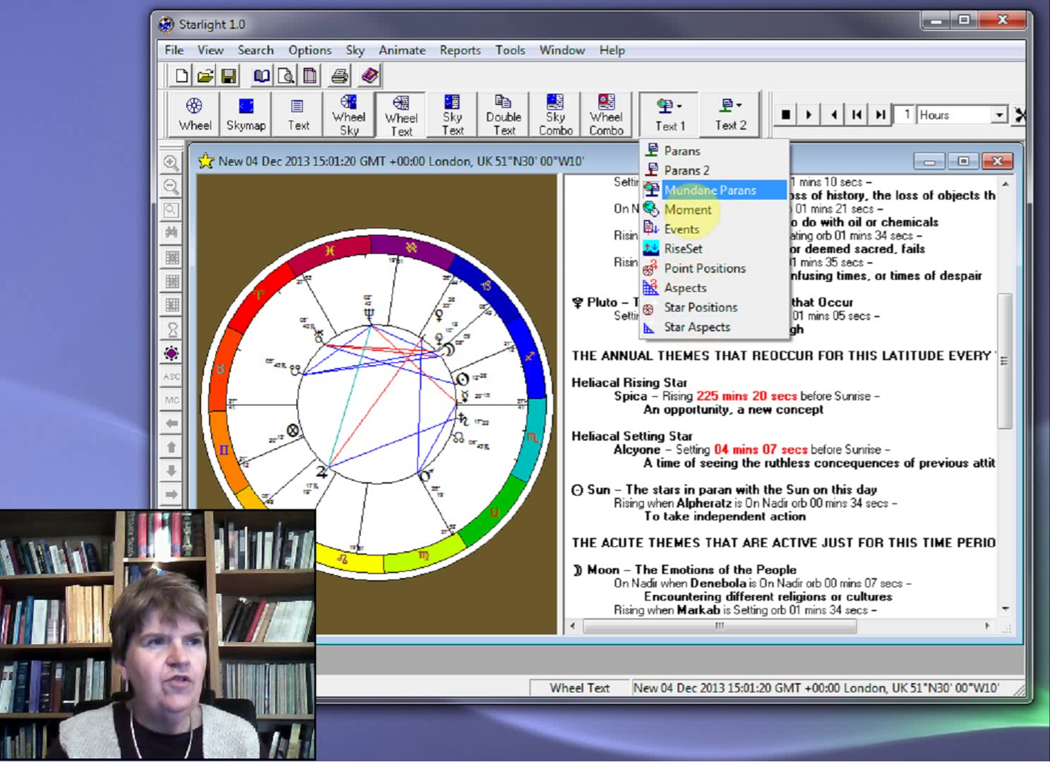
{"action": "left_click", "coordinate": [709, 431]}
{"action": "left_click_drag", "start_coordinate": [561, 340], "coordinate": [601, 354]}
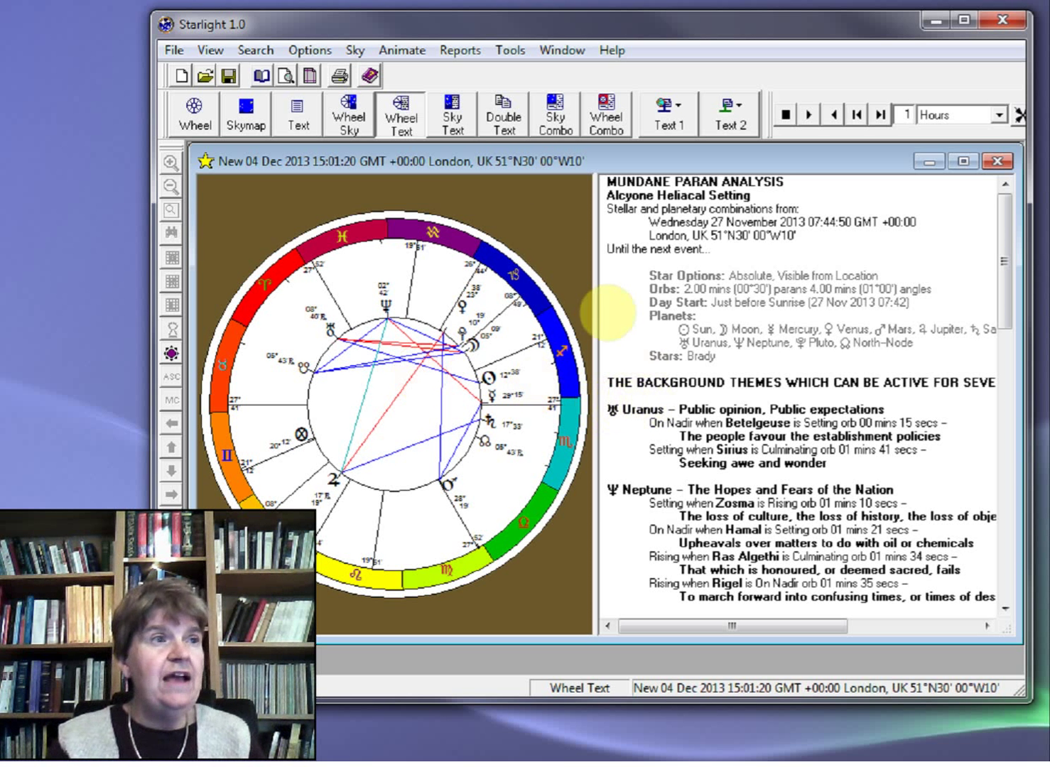
- Replace the paran report with a sky map and zoom it out to the whole circular sky
{"action": "left_click", "coordinate": [349, 122]}
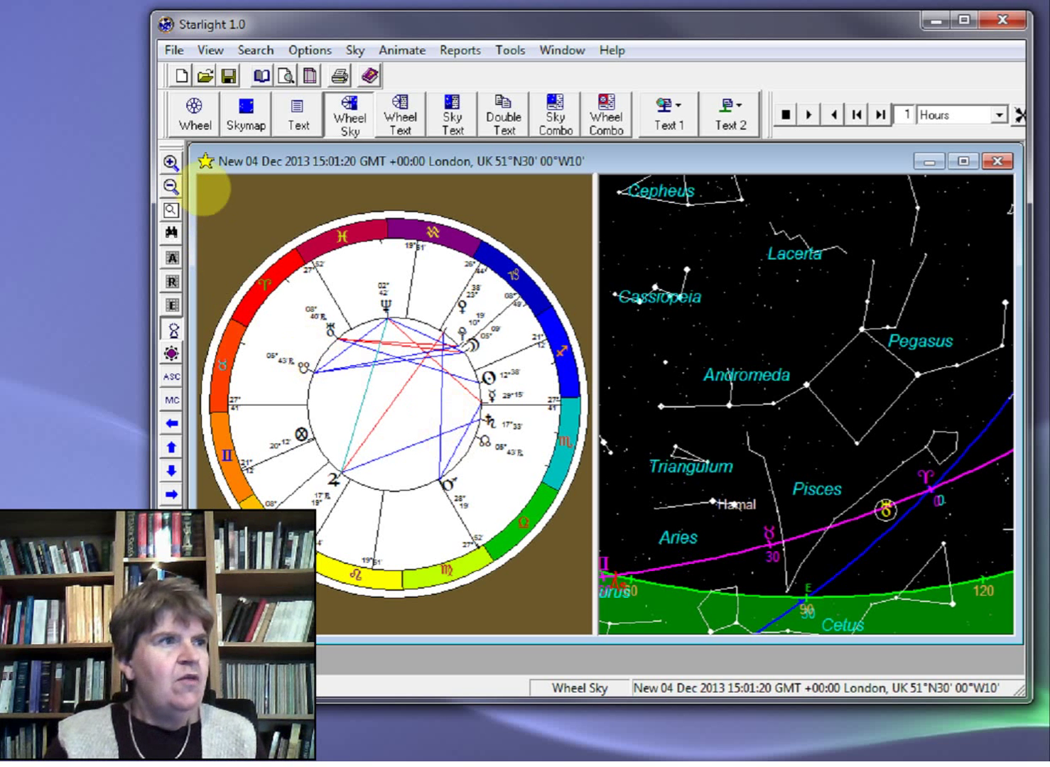
{"action": "left_click", "coordinate": [171, 186]}
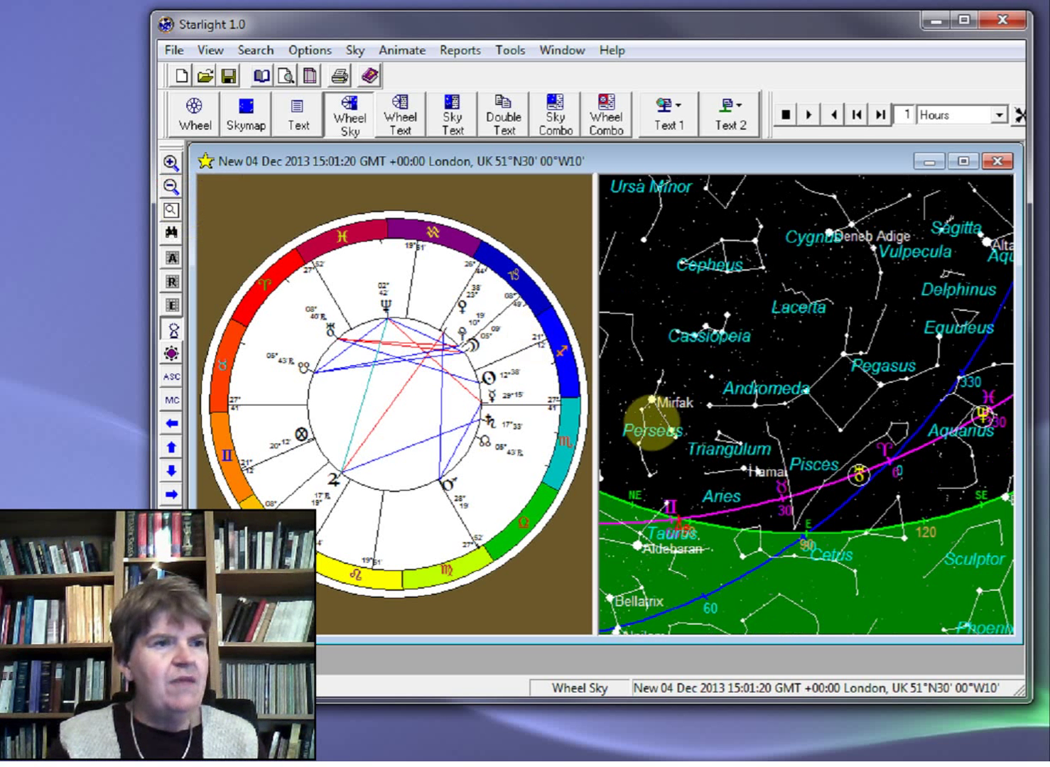
{"action": "left_click", "coordinate": [171, 187]}
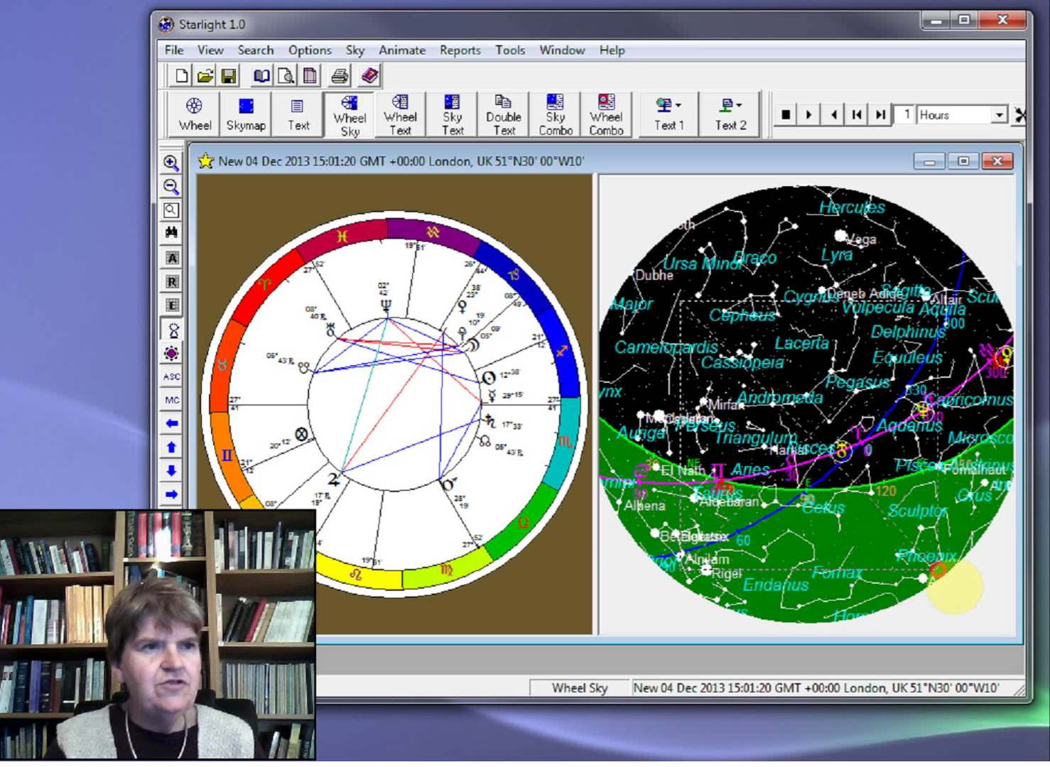
{"action": "scroll", "coordinate": [939, 574], "scroll_direction": "up", "scroll_amount": 1}
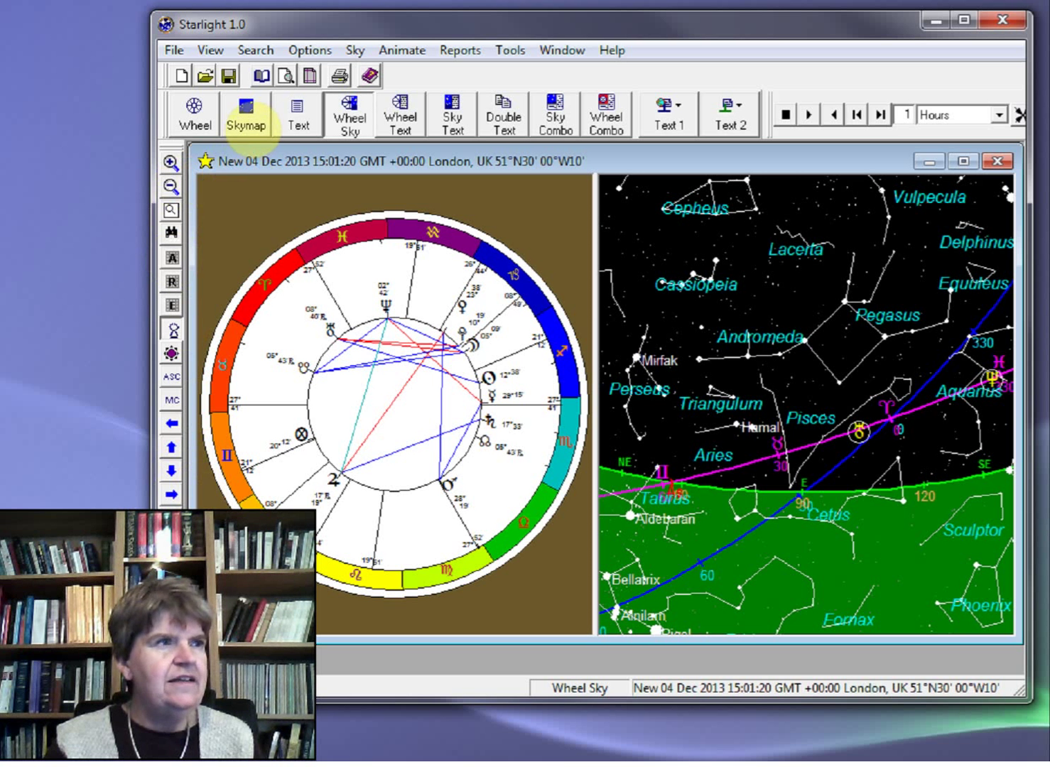
- Show the sky map full-window, then return the wheel beside it and zoom out to the full sky
{"action": "left_click", "coordinate": [248, 115]}
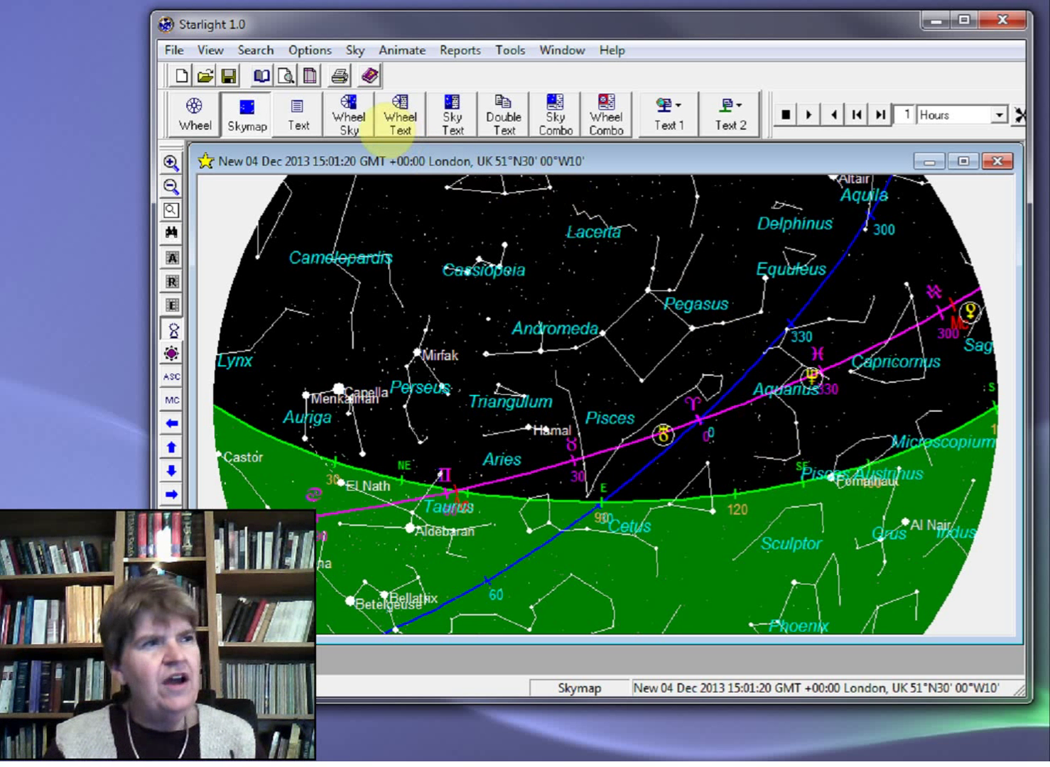
{"action": "left_click", "coordinate": [351, 119]}
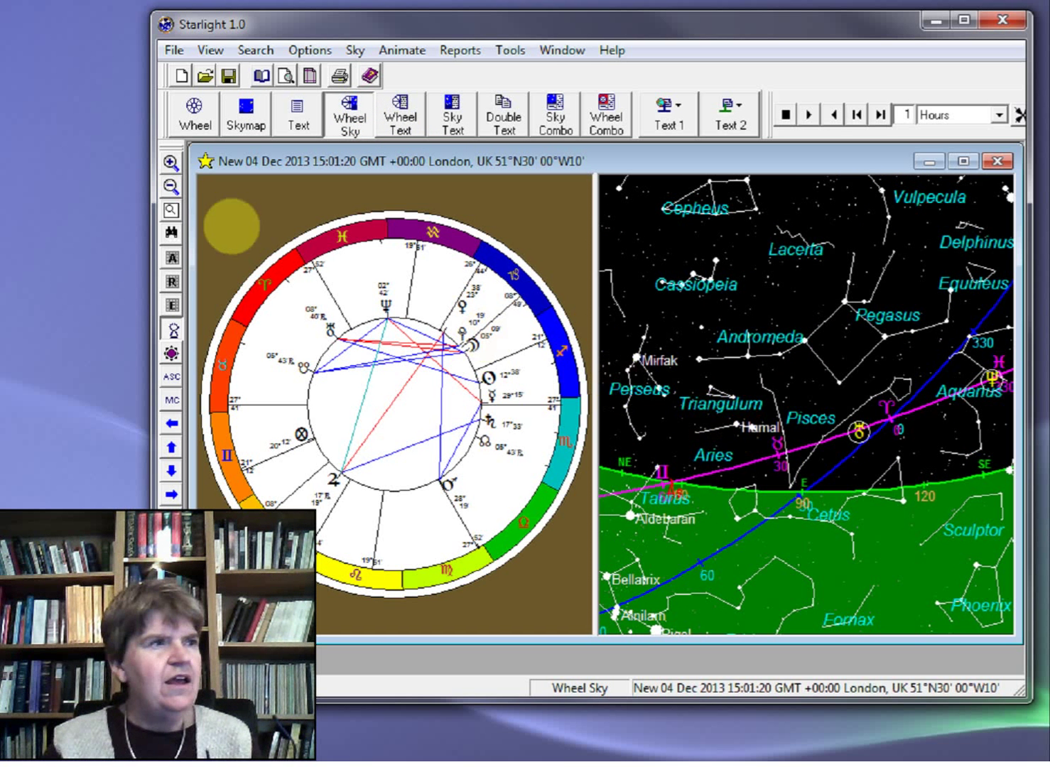
{"action": "left_click", "coordinate": [171, 186]}
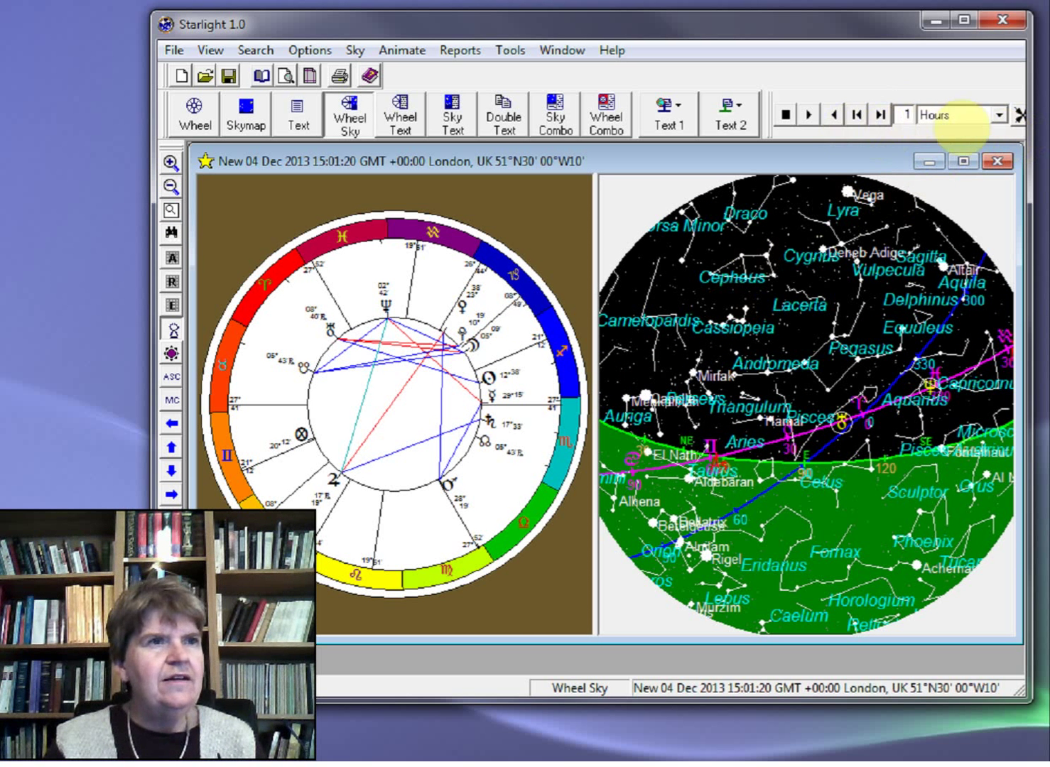
- Set the animation time step to 10 minutes and play the London chart forward
{"action": "left_click", "coordinate": [999, 114]}
{"action": "left_click", "coordinate": [943, 145]}
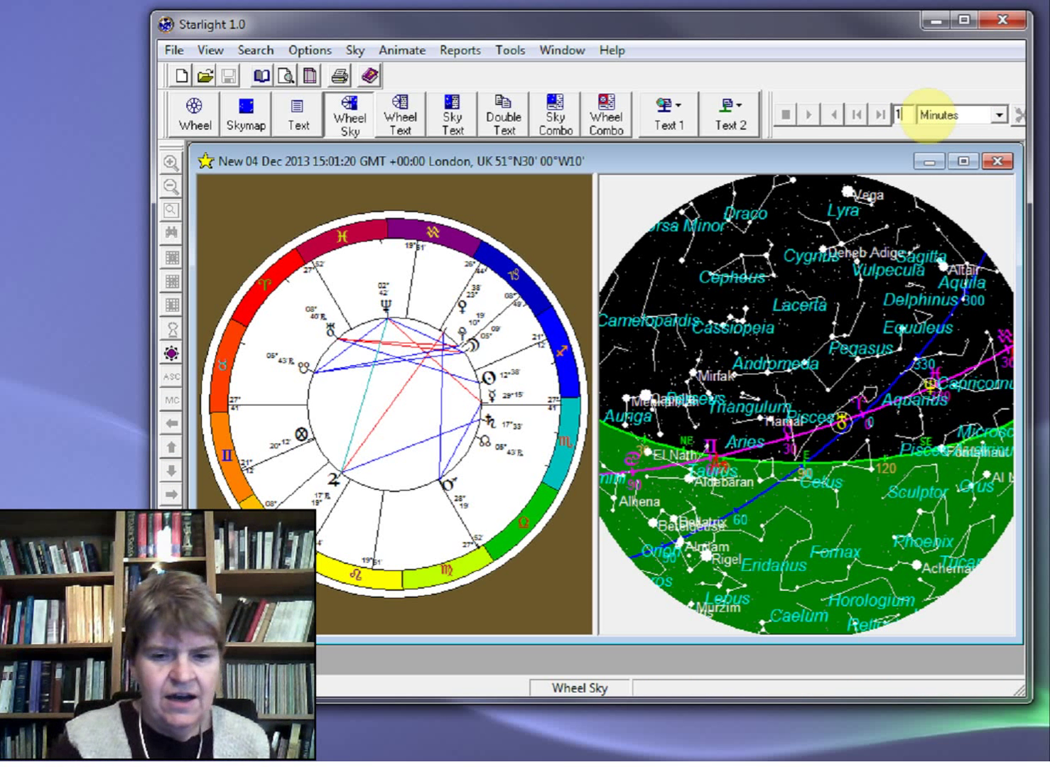
{"action": "type", "text": "0"}
{"action": "left_click", "coordinate": [852, 368]}
{"action": "left_click", "coordinate": [807, 114]}
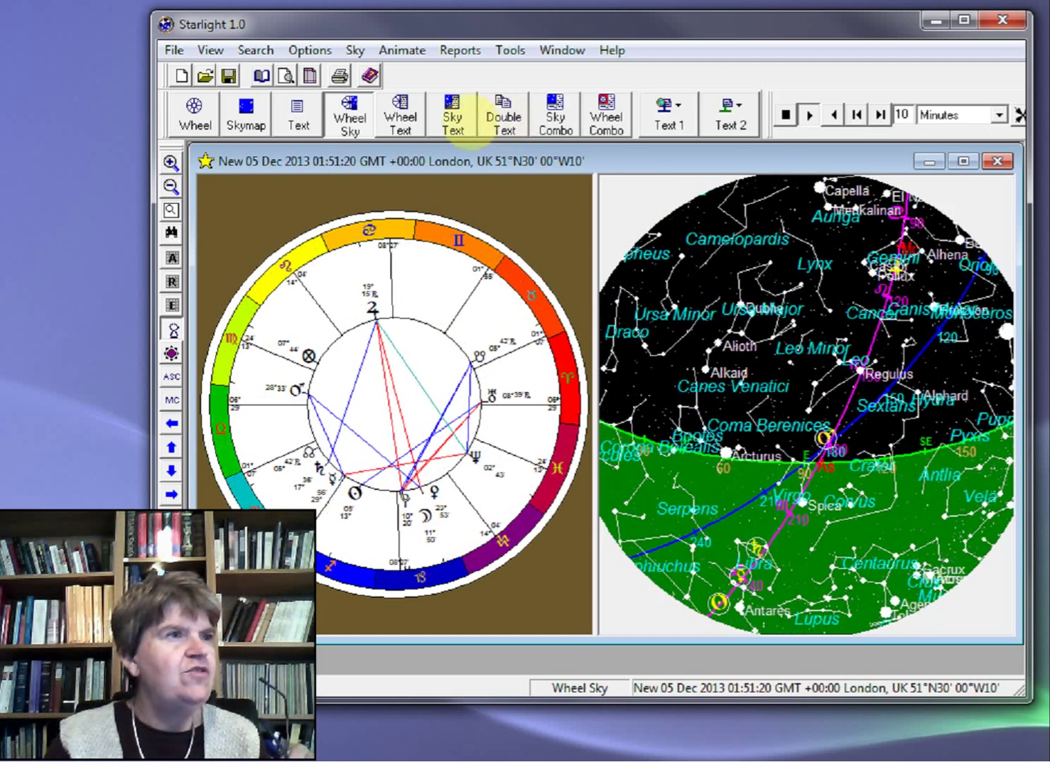
- Show the wheel with the Parans text report, then the wheel beside the sky map
{"action": "left_click", "coordinate": [402, 118]}
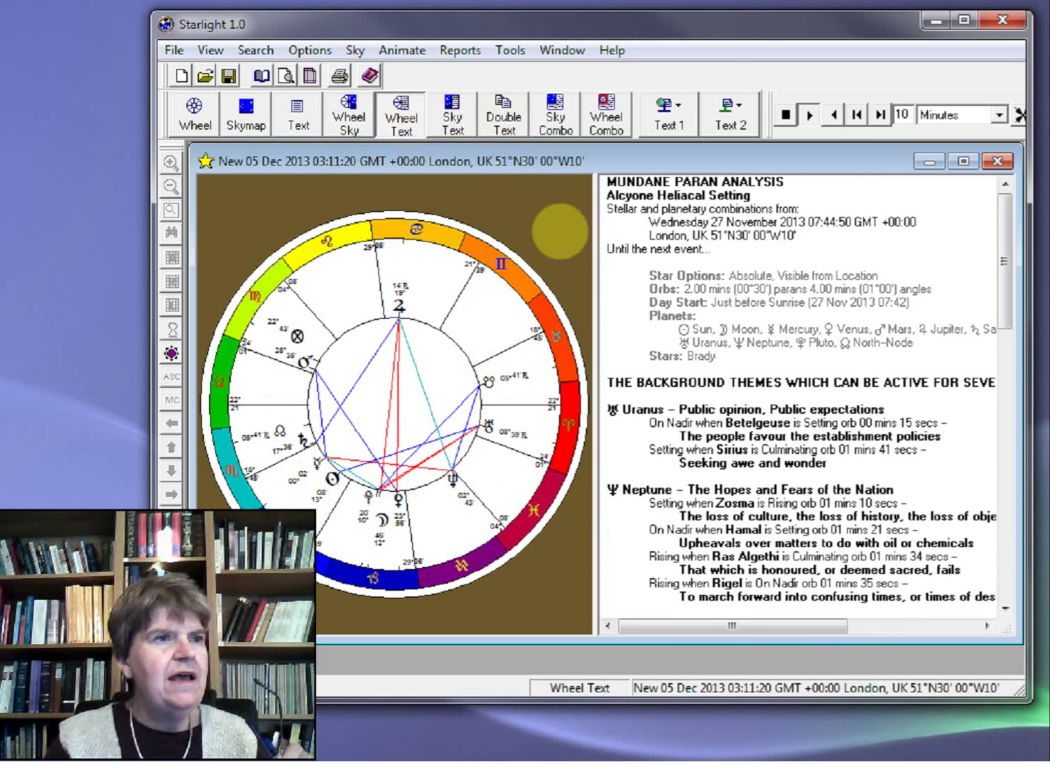
{"action": "left_click", "coordinate": [669, 117]}
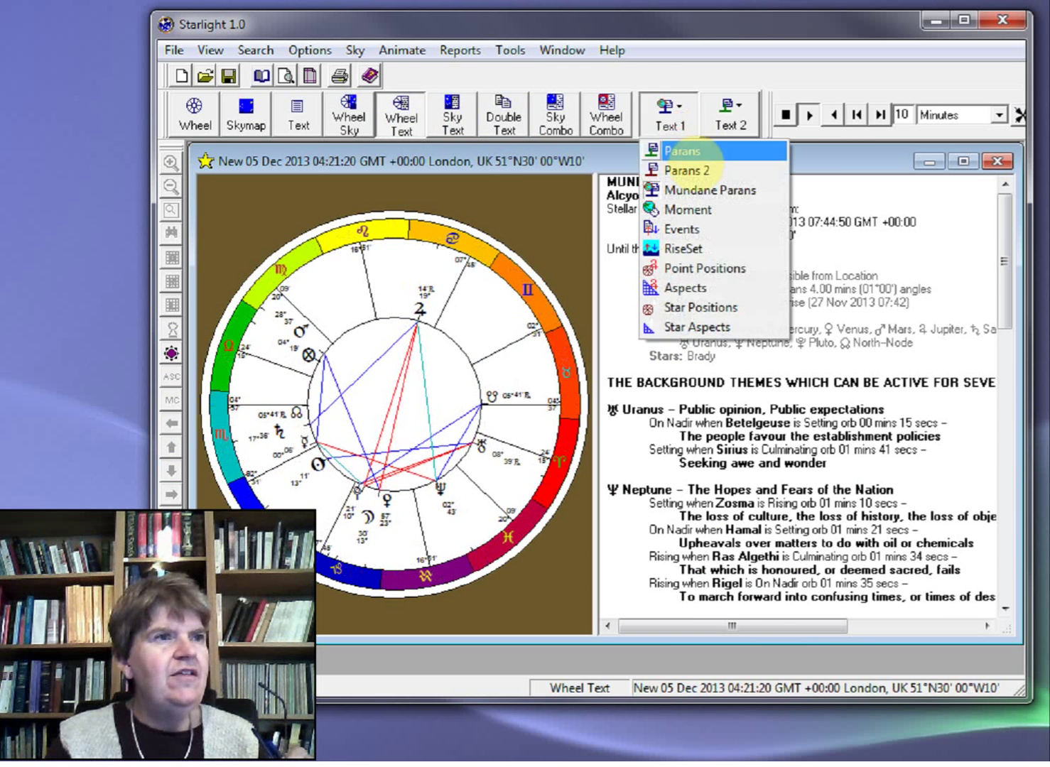
{"action": "left_click", "coordinate": [679, 150]}
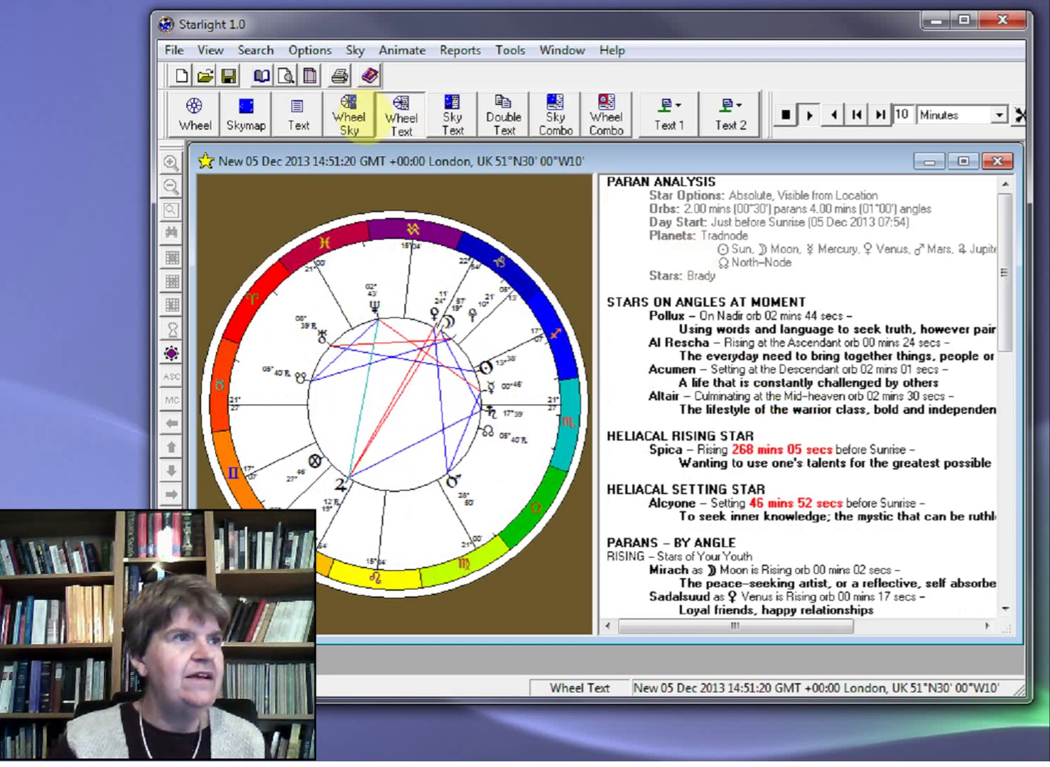
{"action": "left_click", "coordinate": [349, 118]}
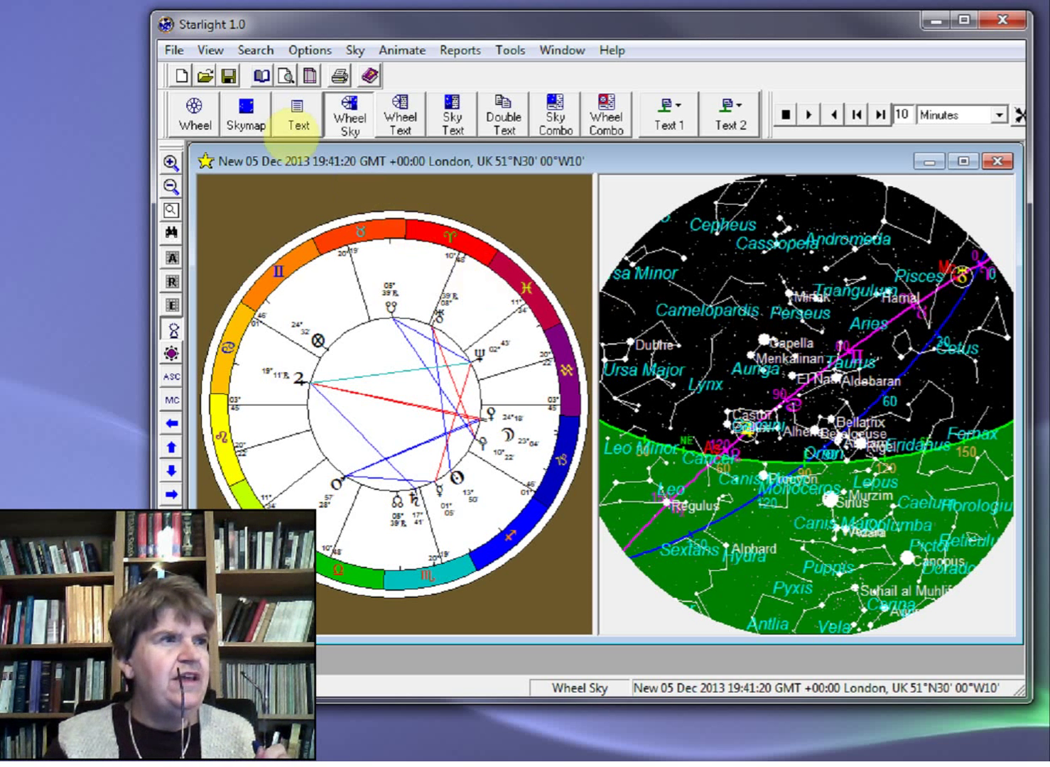
- Show the sky map alone and try the altazimuth, equatorial and ecliptic grids and the horizon
{"action": "left_click", "coordinate": [246, 114]}
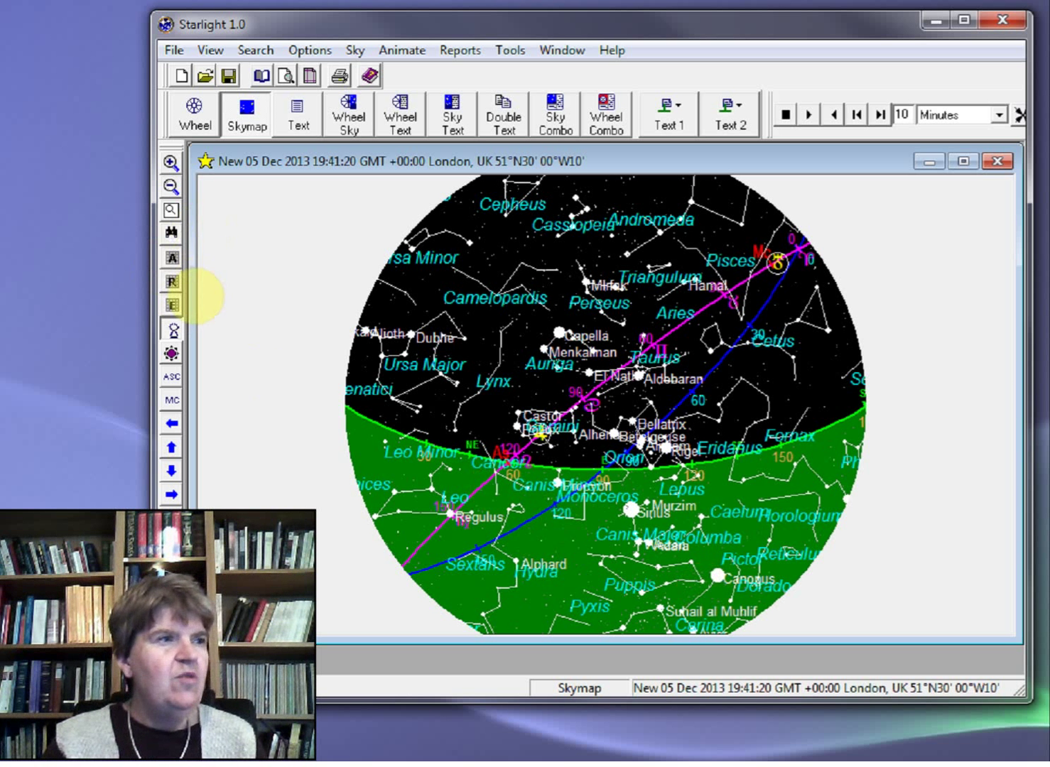
{"action": "left_click", "coordinate": [172, 257]}
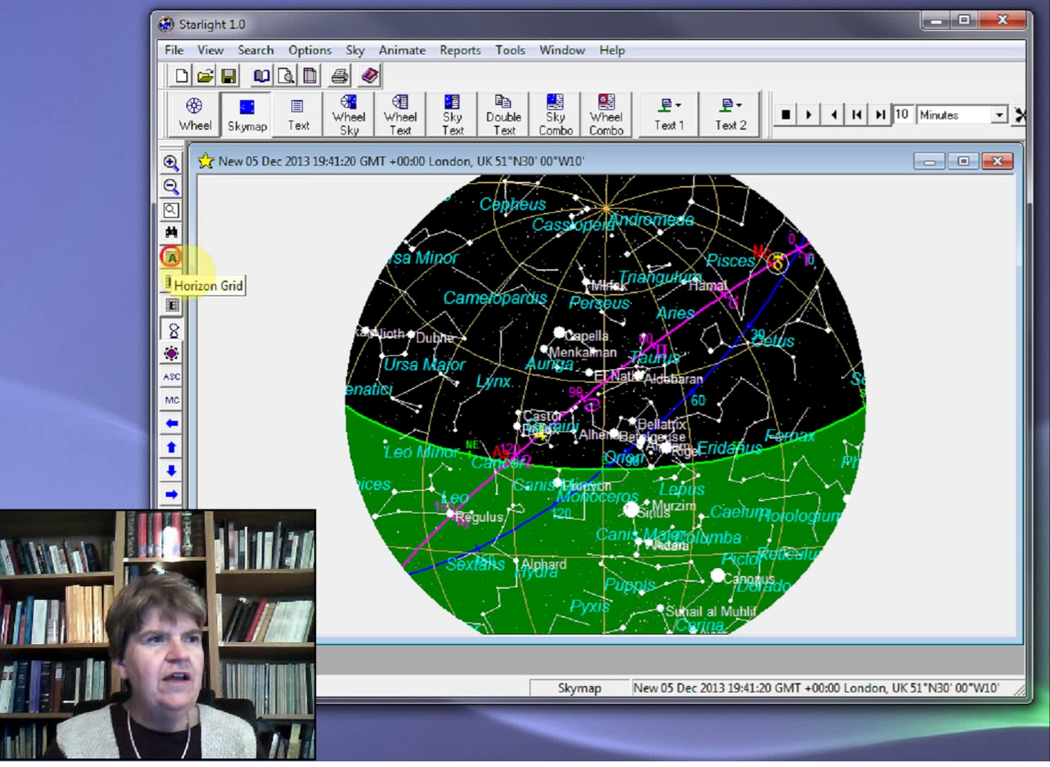
{"action": "left_click", "coordinate": [176, 262]}
{"action": "left_click", "coordinate": [171, 282]}
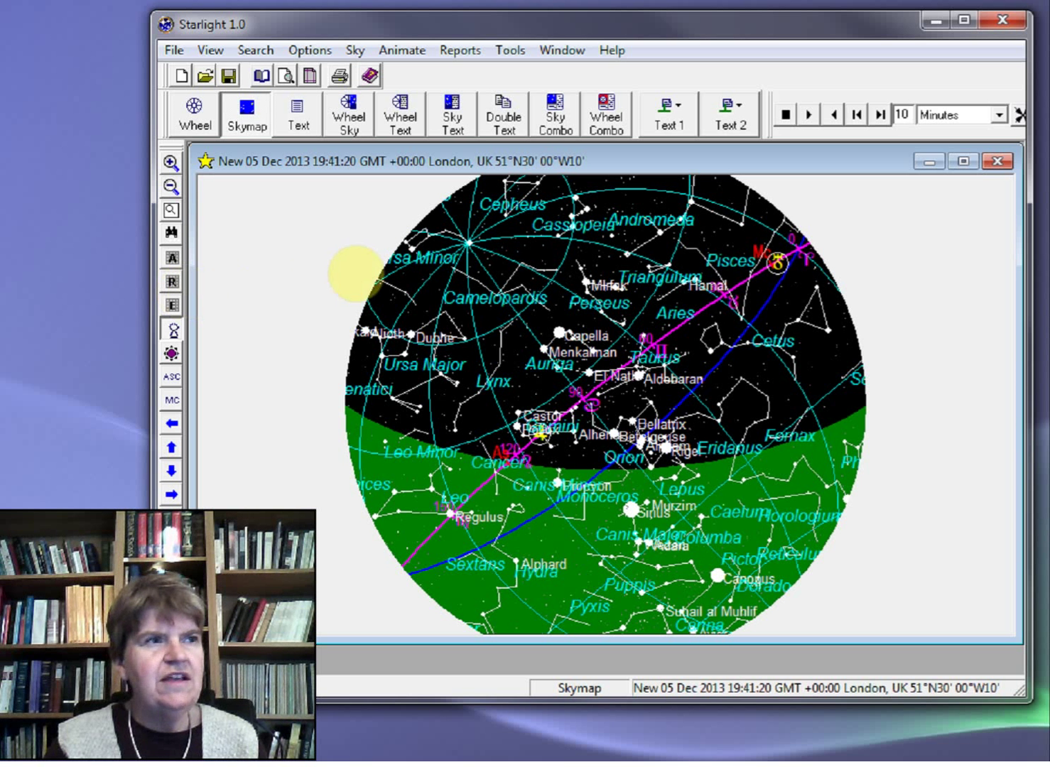
{"action": "left_click", "coordinate": [172, 305]}
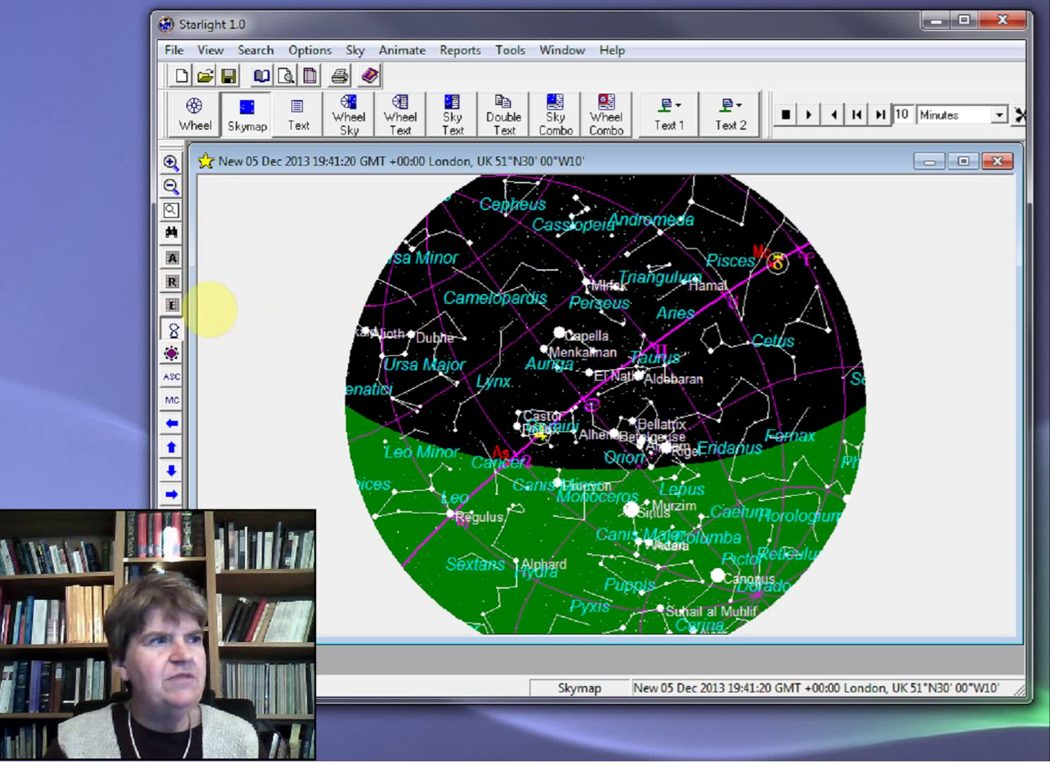
{"action": "left_click", "coordinate": [174, 329]}
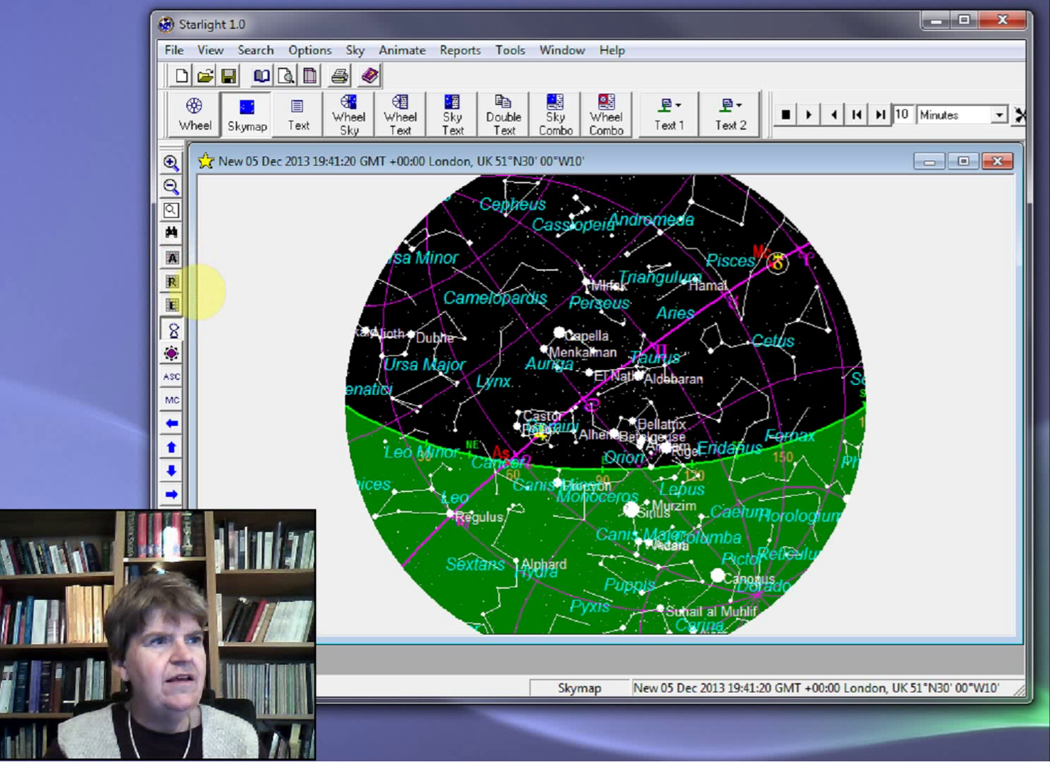
- Turn off all coordinate grids and ecliptic lines, keeping constellation stick figures on
{"action": "left_click", "coordinate": [172, 258]}
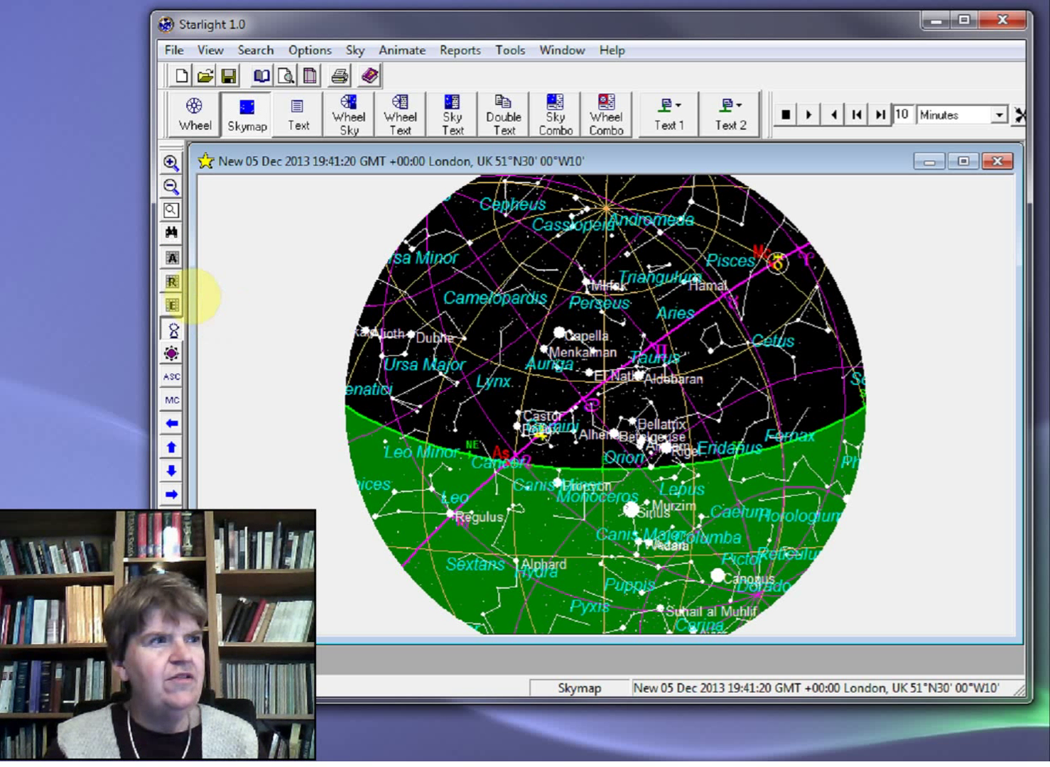
{"action": "left_click", "coordinate": [173, 281]}
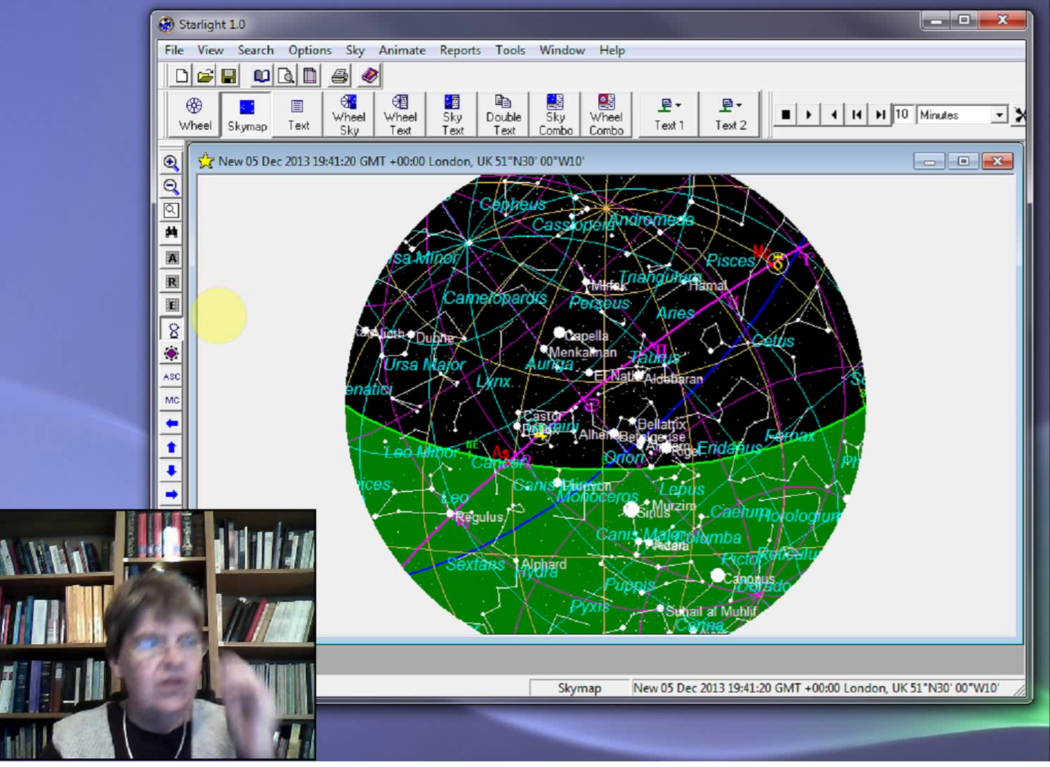
{"action": "left_click", "coordinate": [172, 257]}
{"action": "left_click", "coordinate": [172, 281]}
{"action": "left_click", "coordinate": [173, 306]}
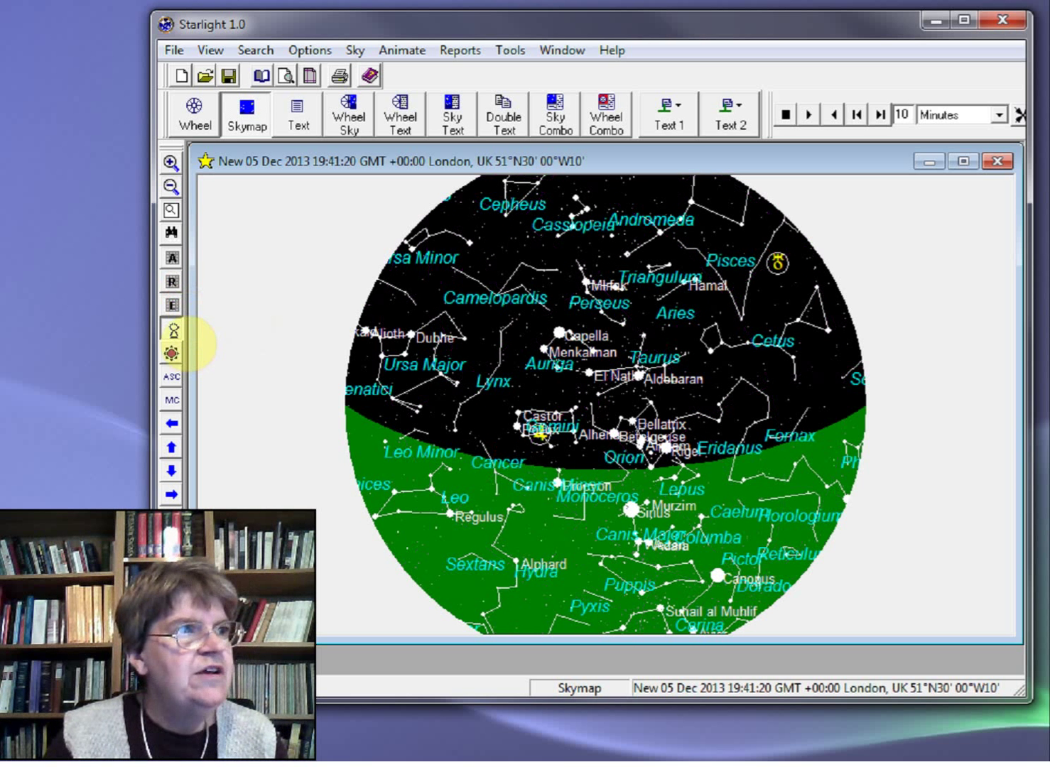
{"action": "left_click", "coordinate": [173, 331]}
{"action": "left_click", "coordinate": [172, 329]}
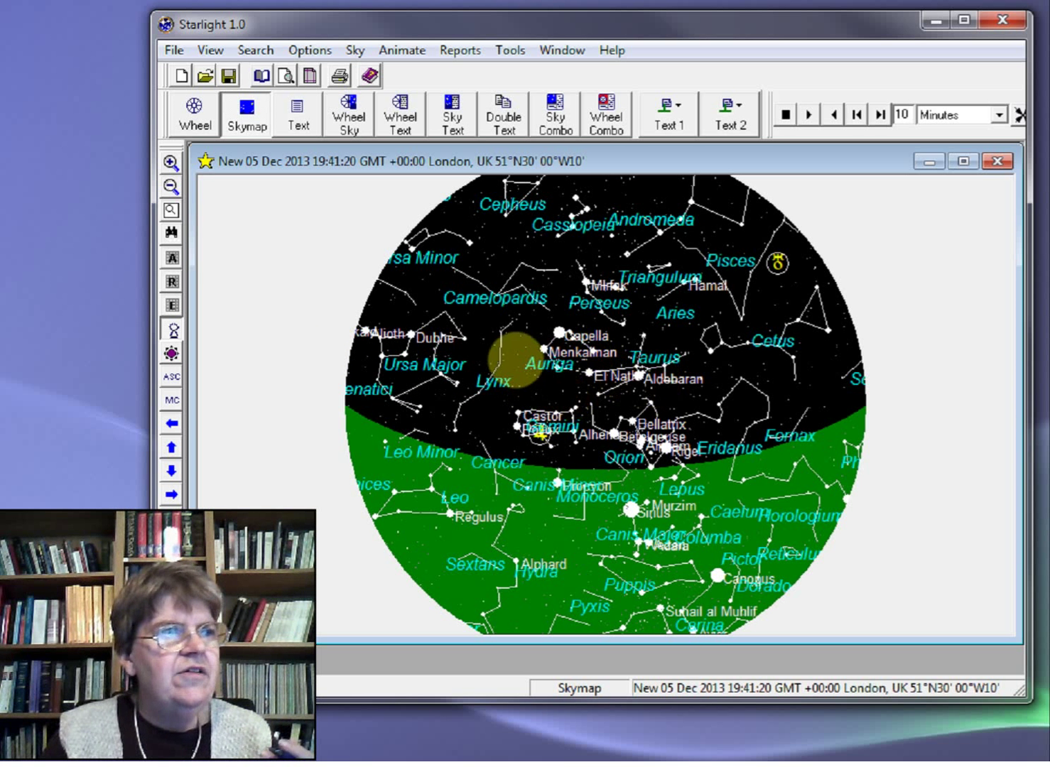
- Zoom onto the Auriga-to-Orion region and turn on the ecliptic with degree marks
{"action": "left_click_drag", "start_coordinate": [447, 242], "coordinate": [820, 581]}
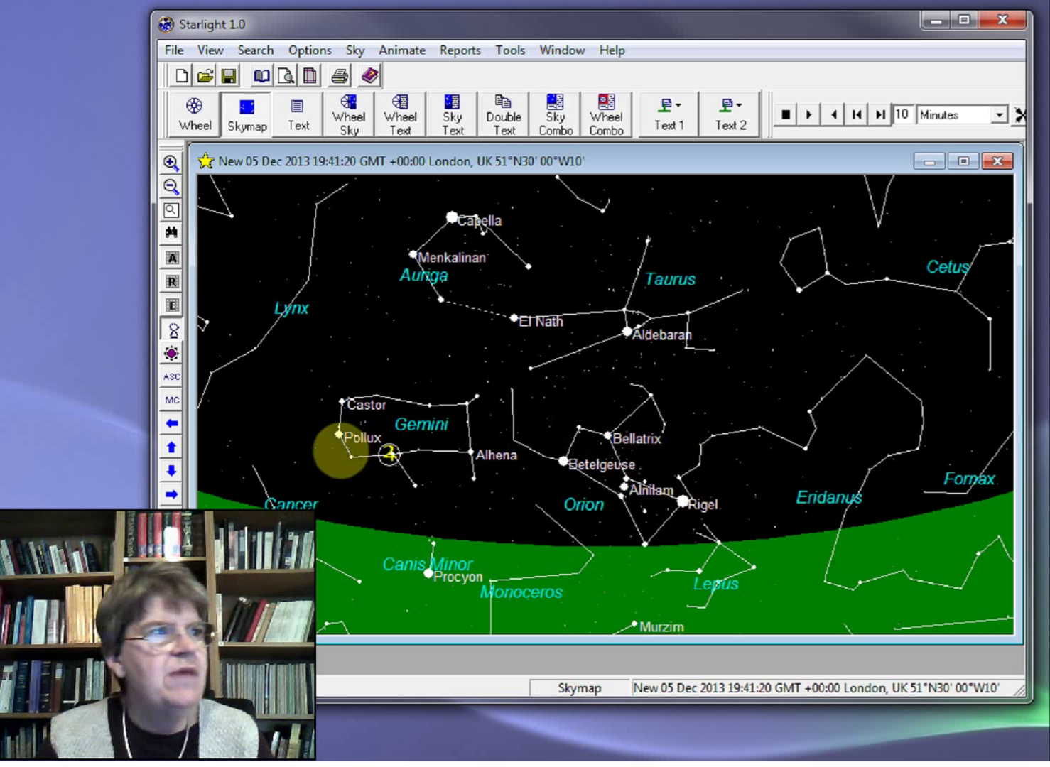
{"action": "left_click", "coordinate": [173, 330]}
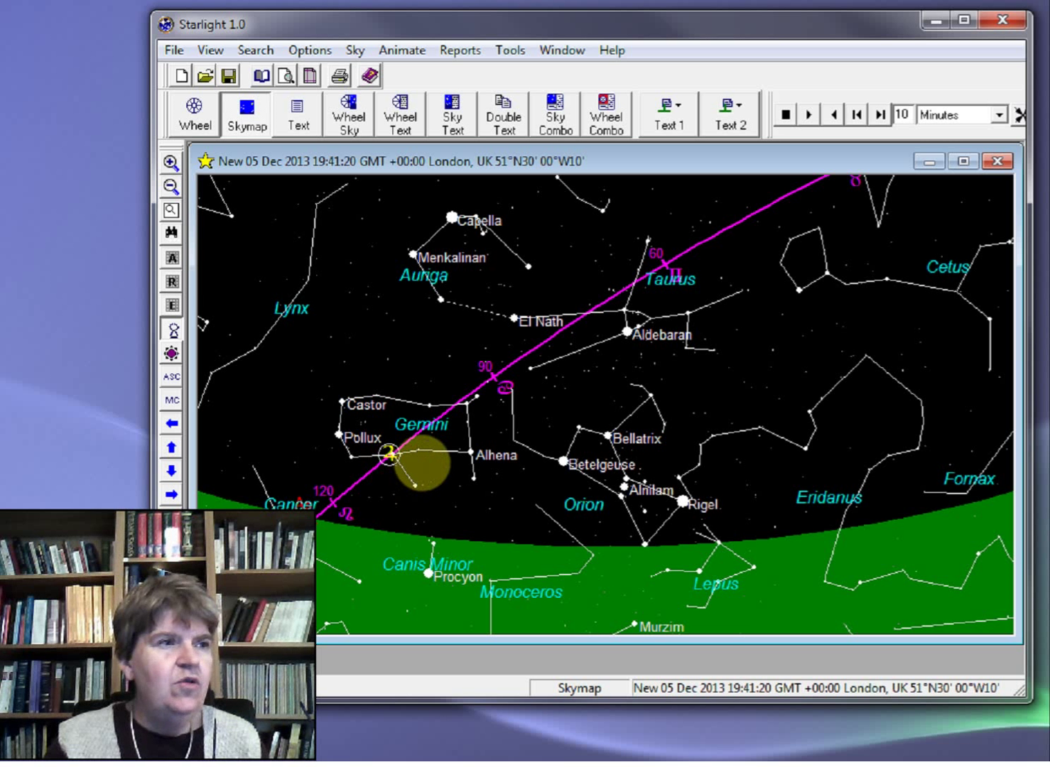
{"action": "right_click", "coordinate": [421, 464]}
{"action": "right_click", "coordinate": [430, 460]}
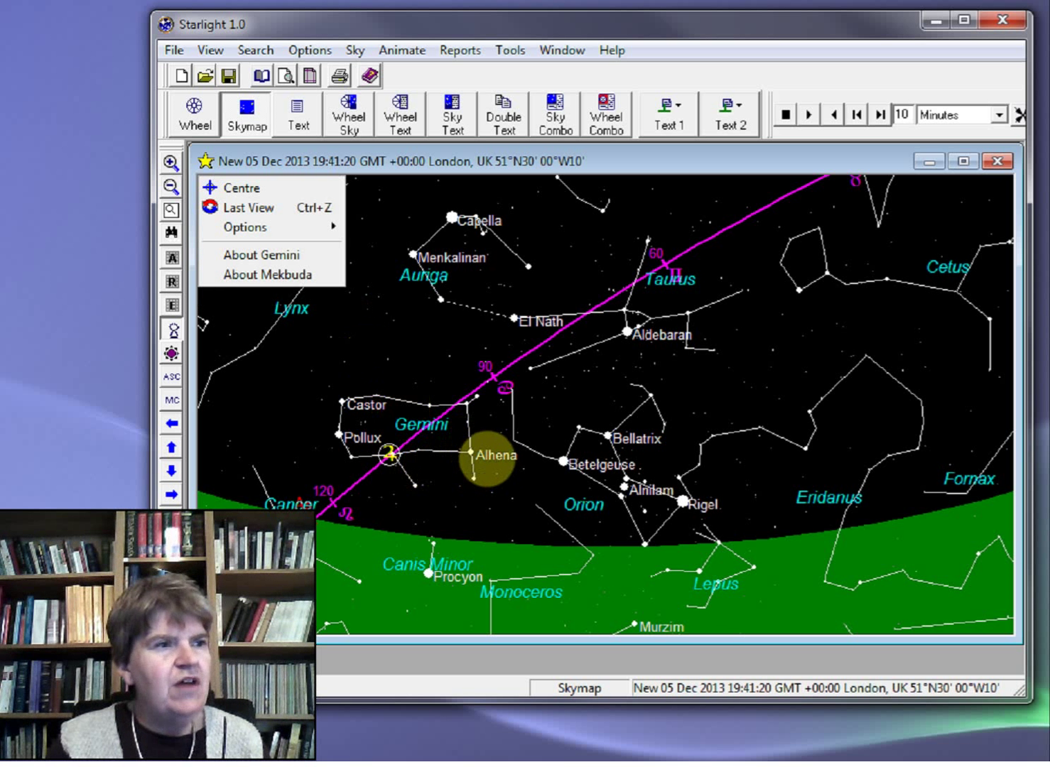
{"action": "right_click", "coordinate": [479, 454]}
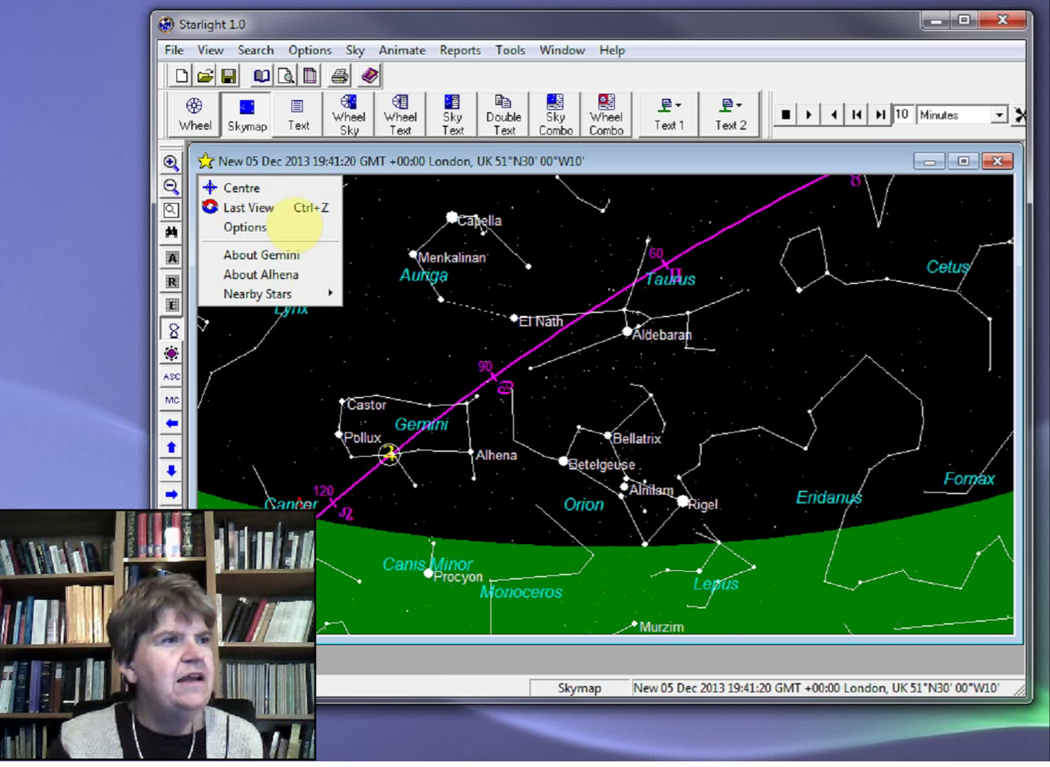
{"action": "left_click", "coordinate": [278, 255]}
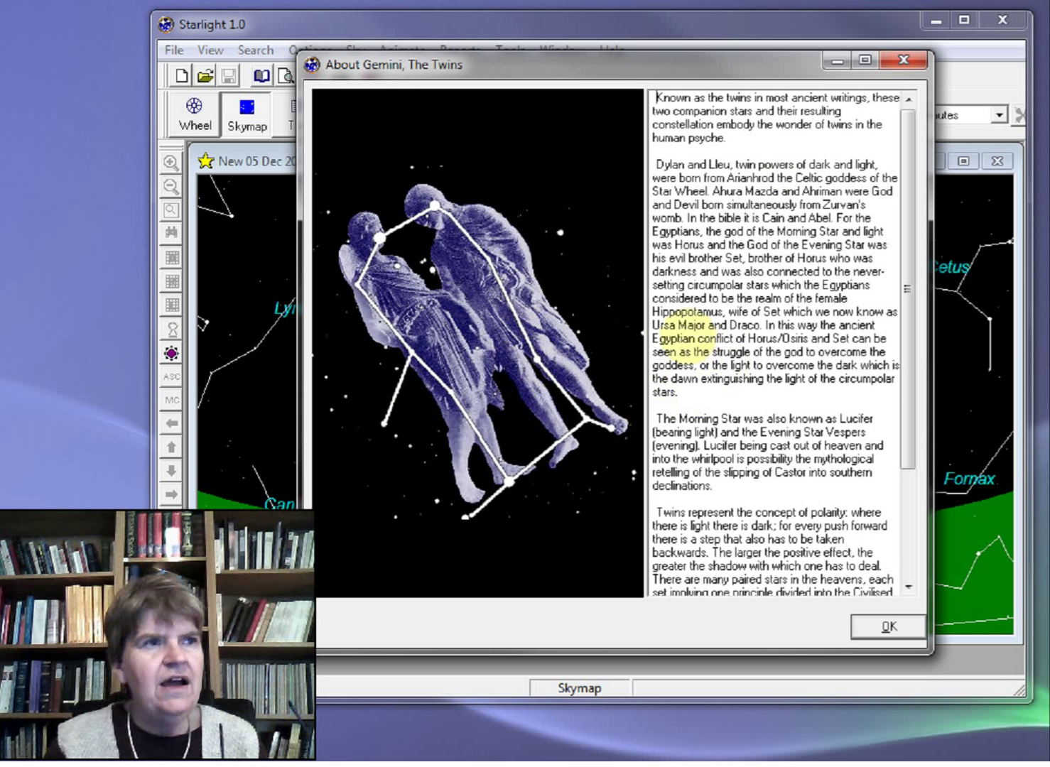
{"action": "left_click_drag", "start_coordinate": [646, 334], "coordinate": [572, 330]}
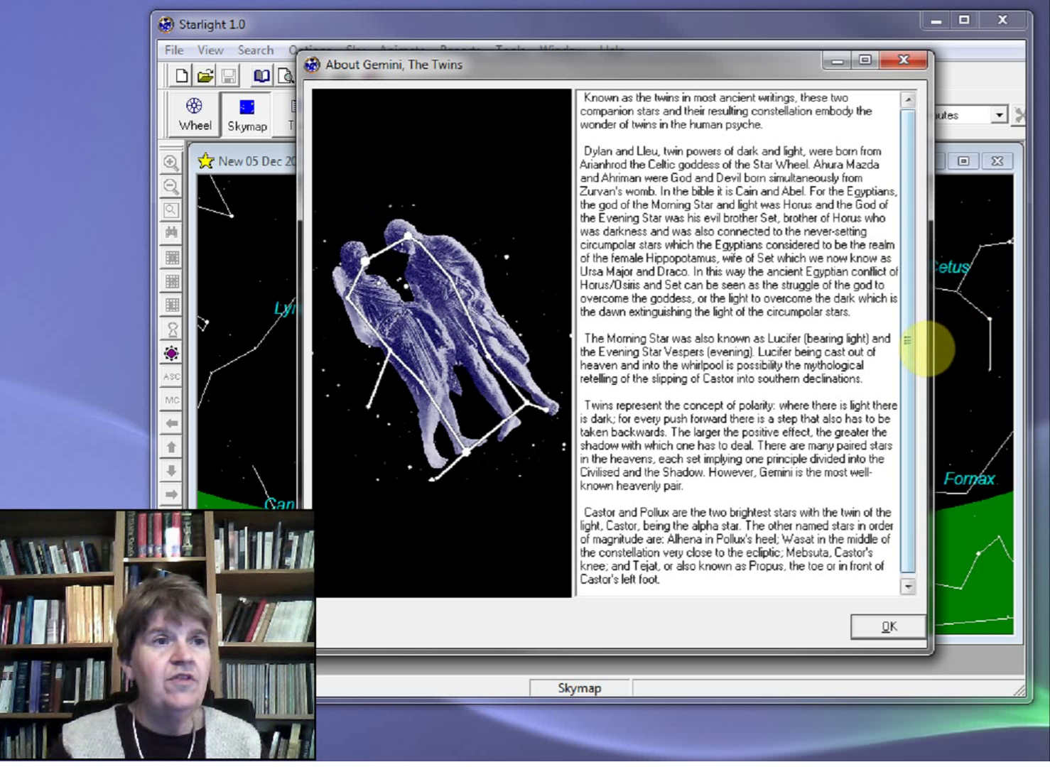
{"action": "left_click_drag", "start_coordinate": [902, 328], "coordinate": [881, 254]}
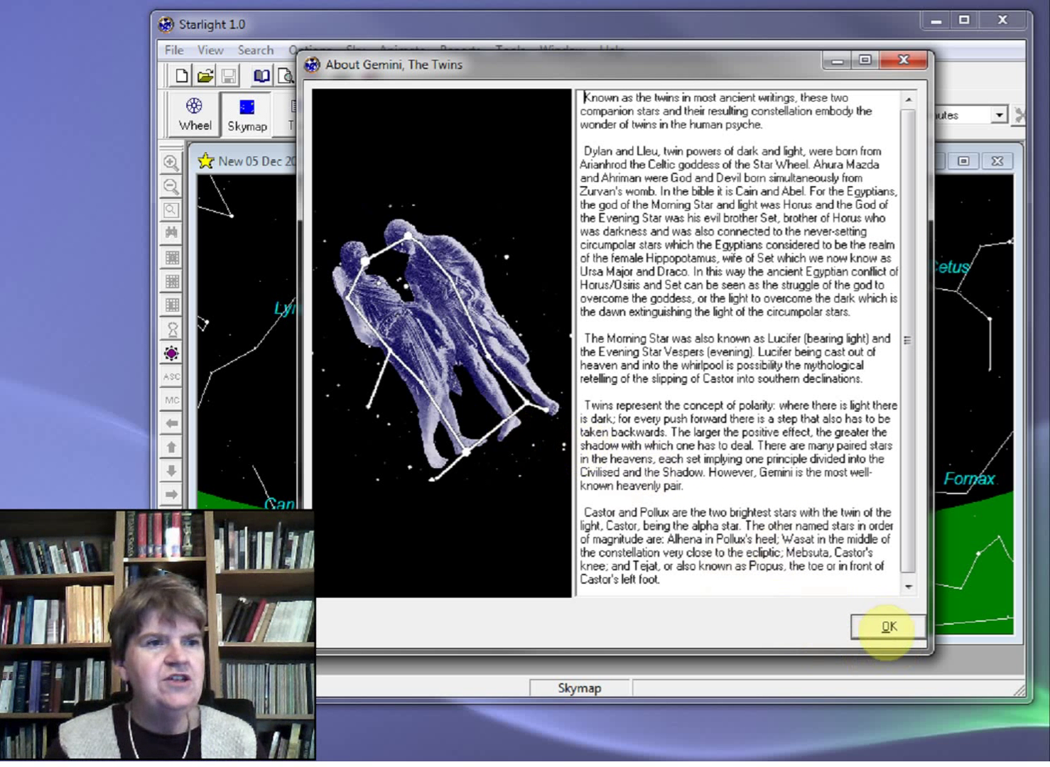
{"action": "left_click", "coordinate": [895, 629]}
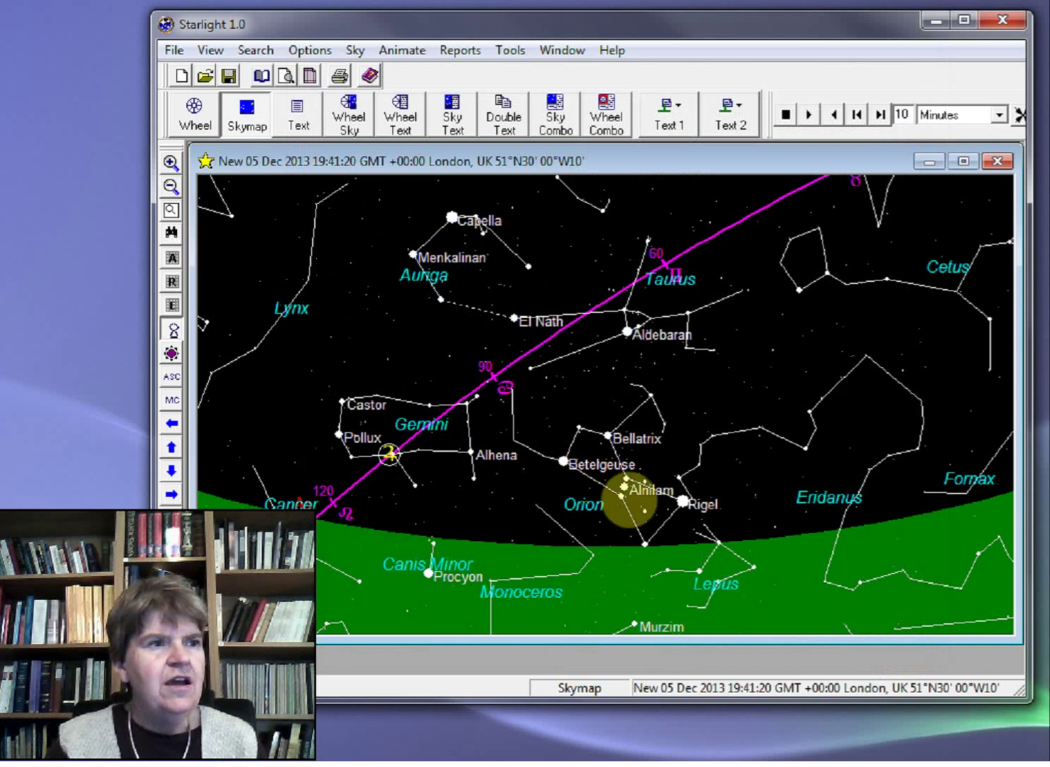
- Open the Orion, The Hunter mythology, enlarge its picture, then close it
{"action": "right_click", "coordinate": [636, 498]}
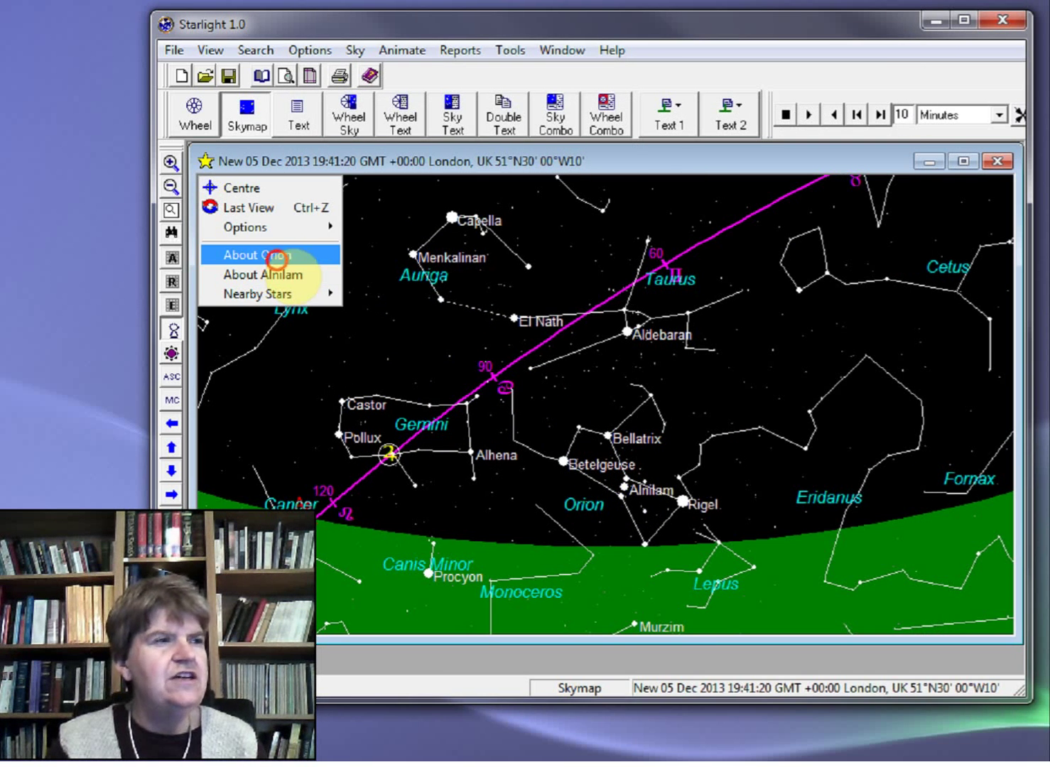
{"action": "left_click", "coordinate": [277, 259]}
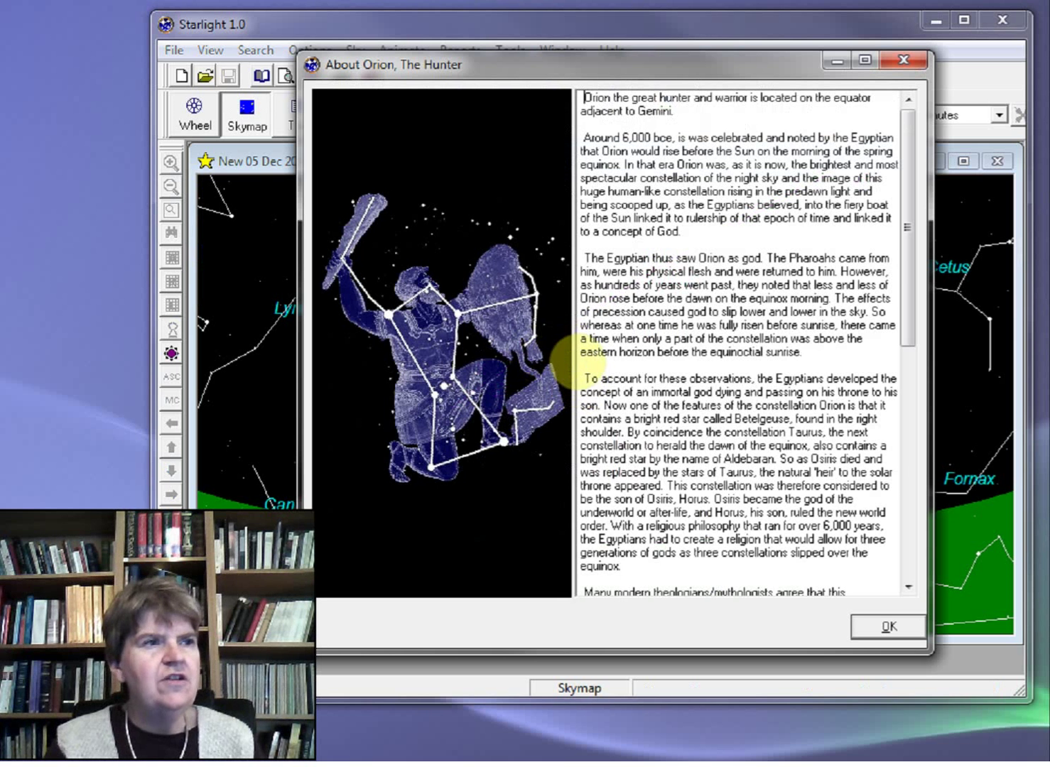
{"action": "left_click_drag", "start_coordinate": [572, 358], "coordinate": [714, 364]}
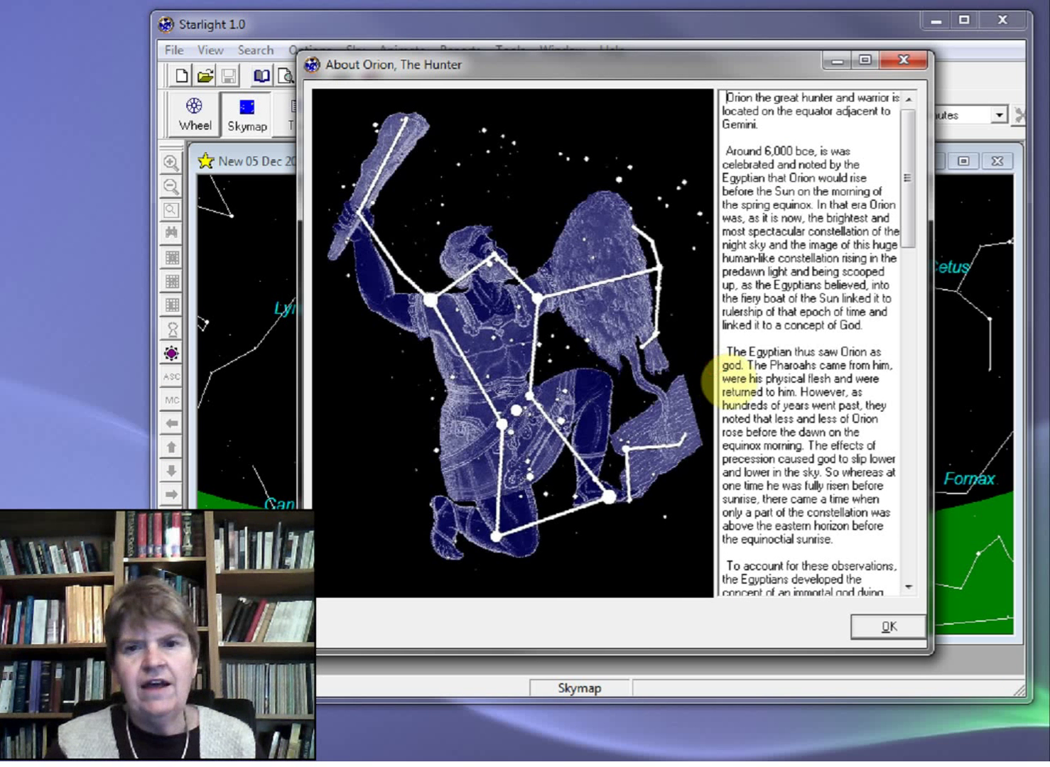
{"action": "left_click", "coordinate": [889, 627]}
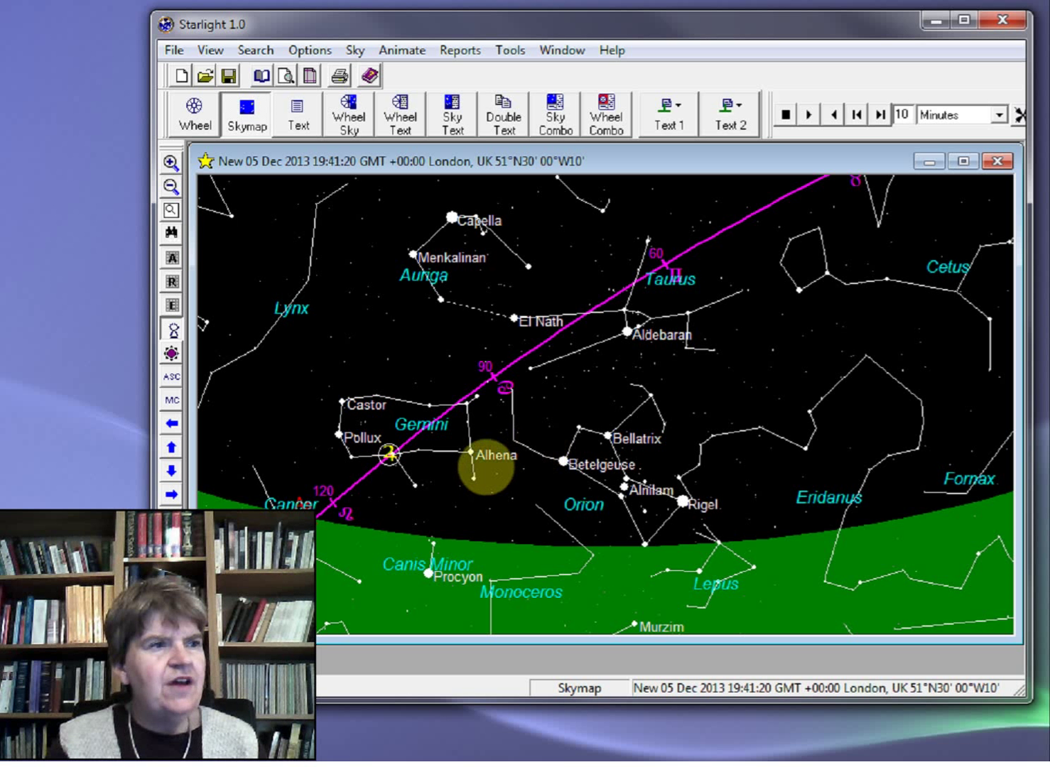
- Open the About Alhena star report and move it higher on screen
{"action": "right_click", "coordinate": [470, 453]}
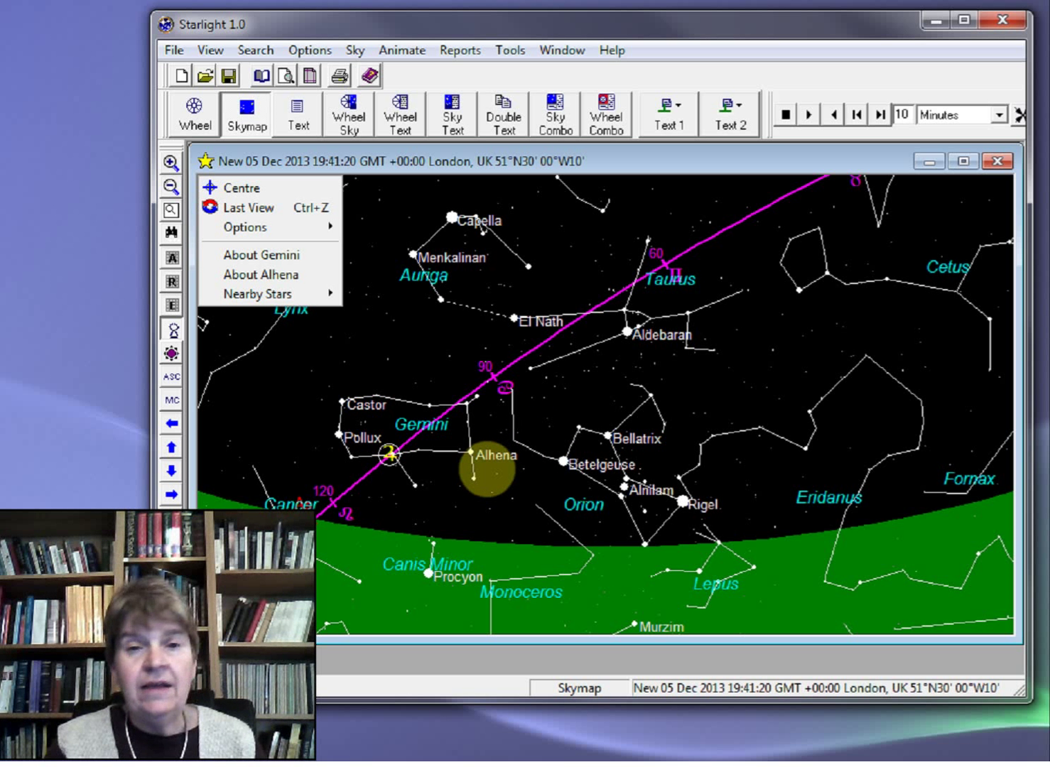
{"action": "left_click", "coordinate": [275, 276]}
{"action": "left_click_drag", "start_coordinate": [629, 70], "coordinate": [639, 62]}
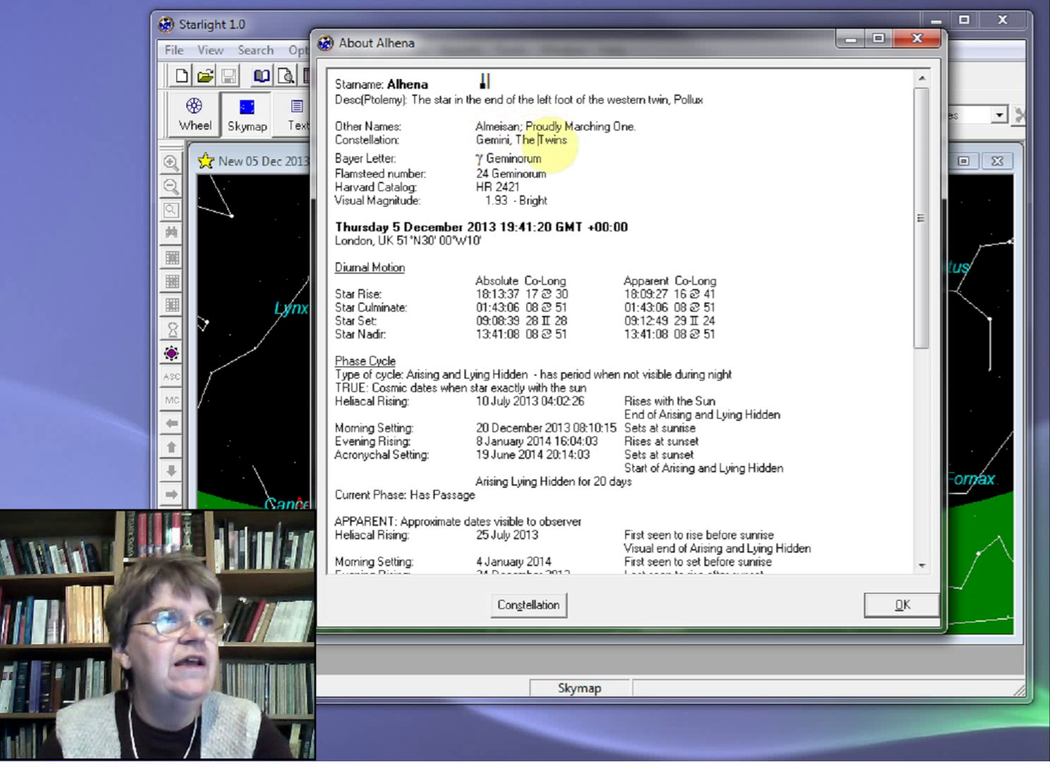
{"action": "scroll", "coordinate": [546, 152], "scroll_direction": "down", "scroll_amount": 1}
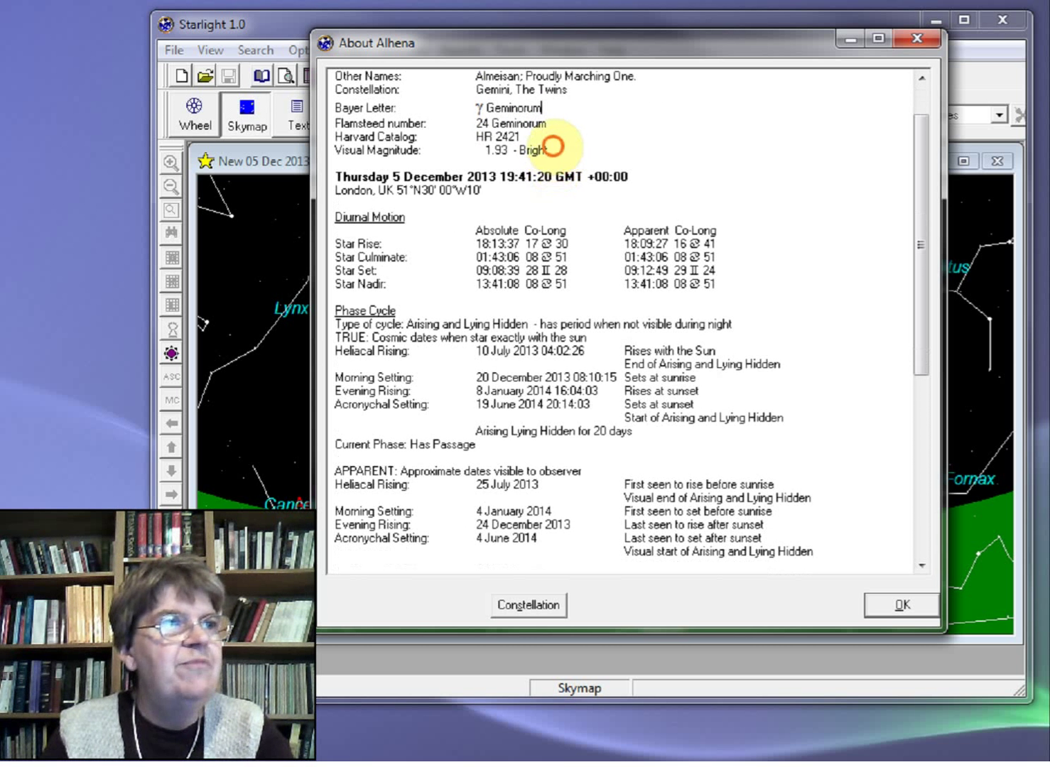
{"action": "scroll", "coordinate": [574, 156], "scroll_direction": "down", "scroll_amount": 1}
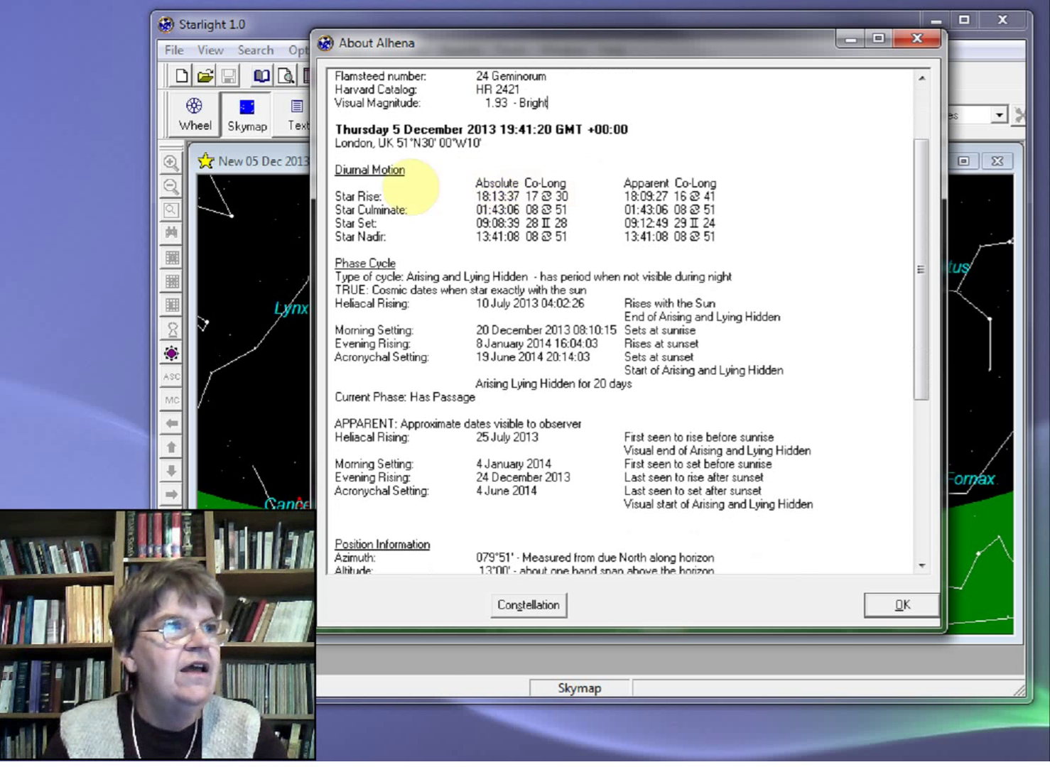
{"action": "scroll", "coordinate": [542, 246], "scroll_direction": "down", "scroll_amount": 1}
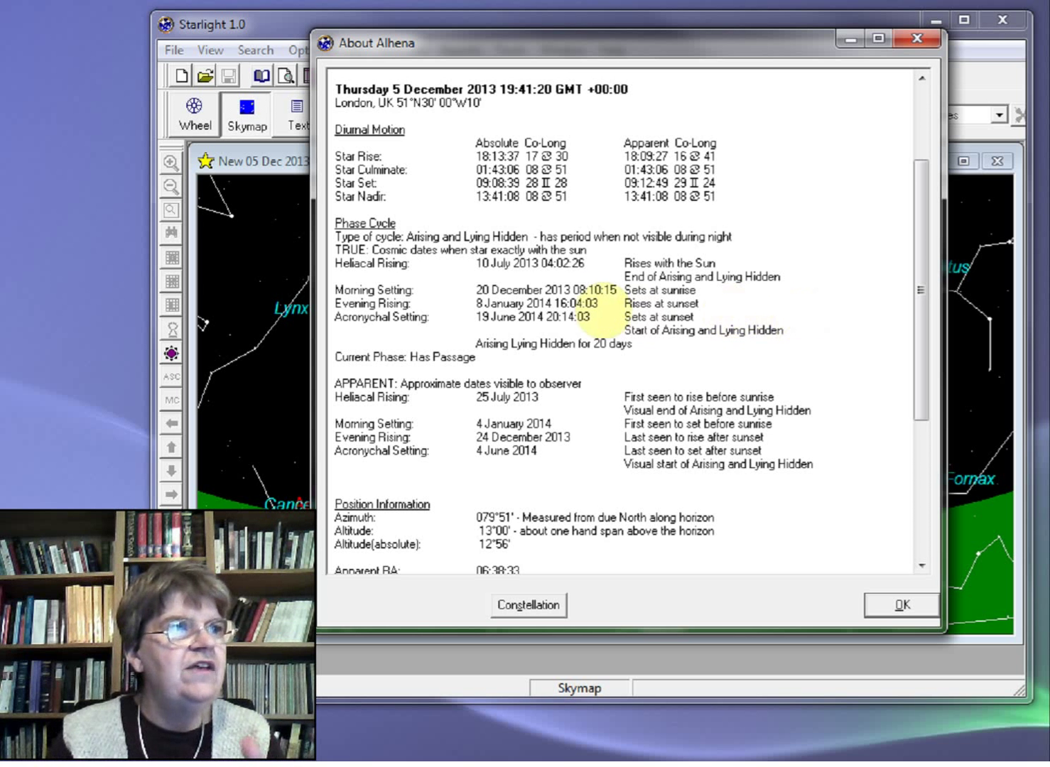
{"action": "scroll", "coordinate": [574, 308], "scroll_direction": "down", "scroll_amount": 2}
{"action": "scroll", "coordinate": [586, 300], "scroll_direction": "down", "scroll_amount": 1}
{"action": "scroll", "coordinate": [562, 428], "scroll_direction": "down", "scroll_amount": 1}
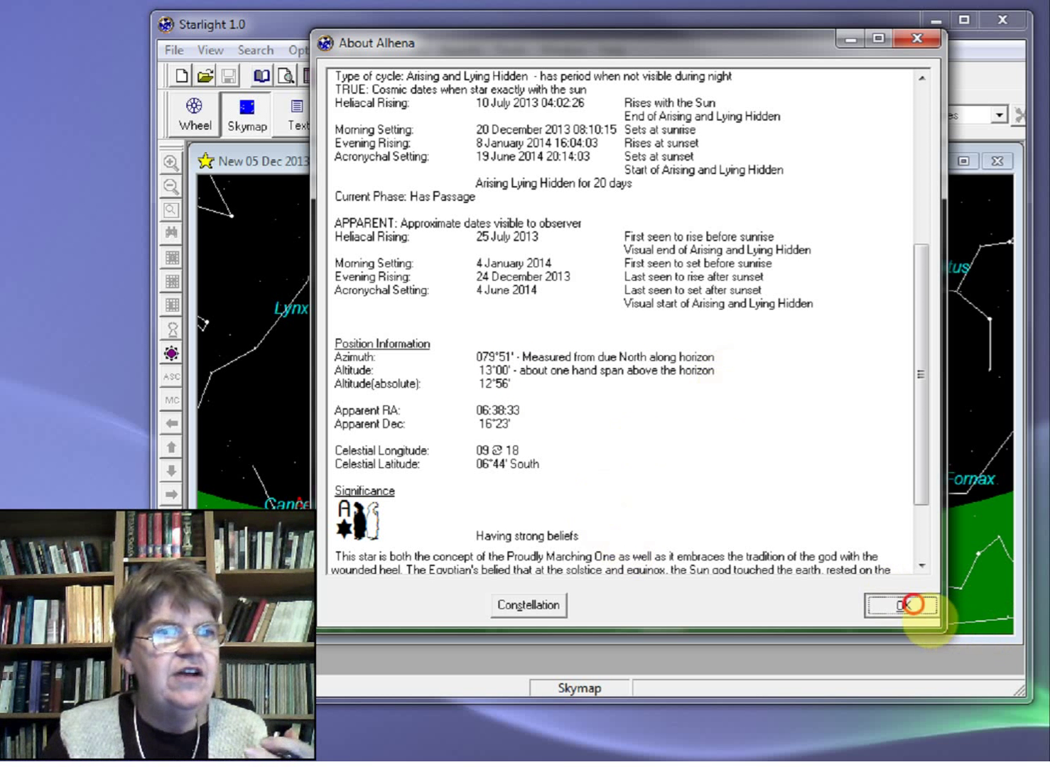
- Close the Alhena report and recentre the map past Cetus and Aquarius onto Capricornus
{"action": "left_click", "coordinate": [903, 604]}
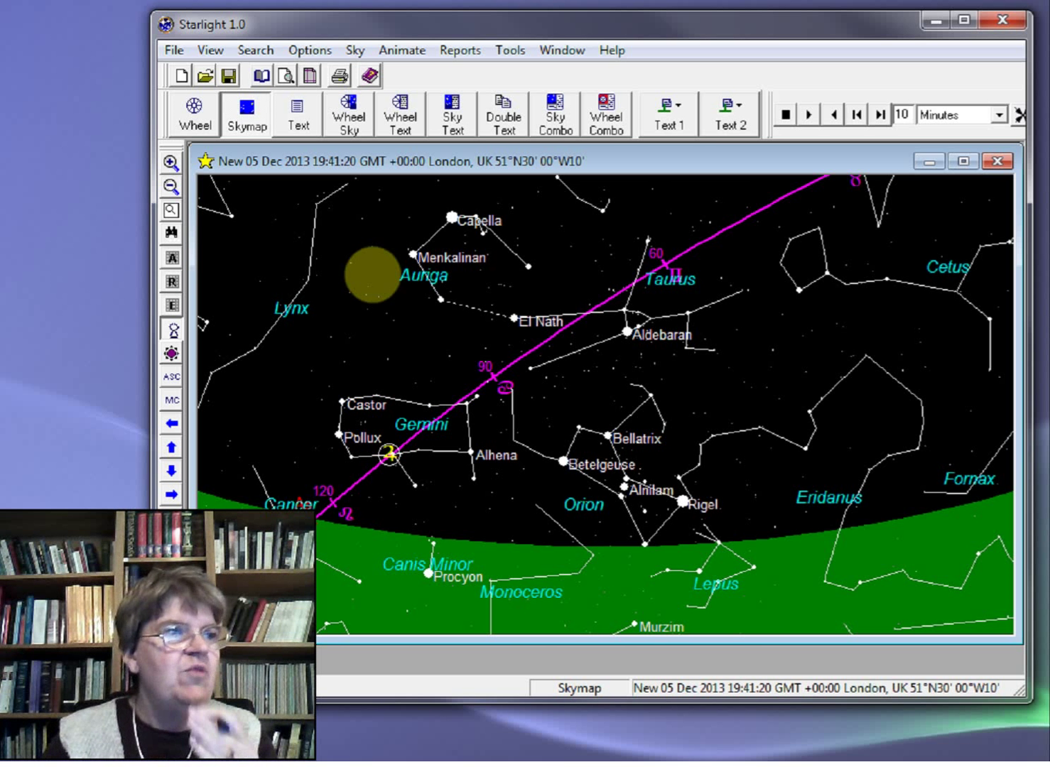
{"action": "left_click", "coordinate": [706, 321]}
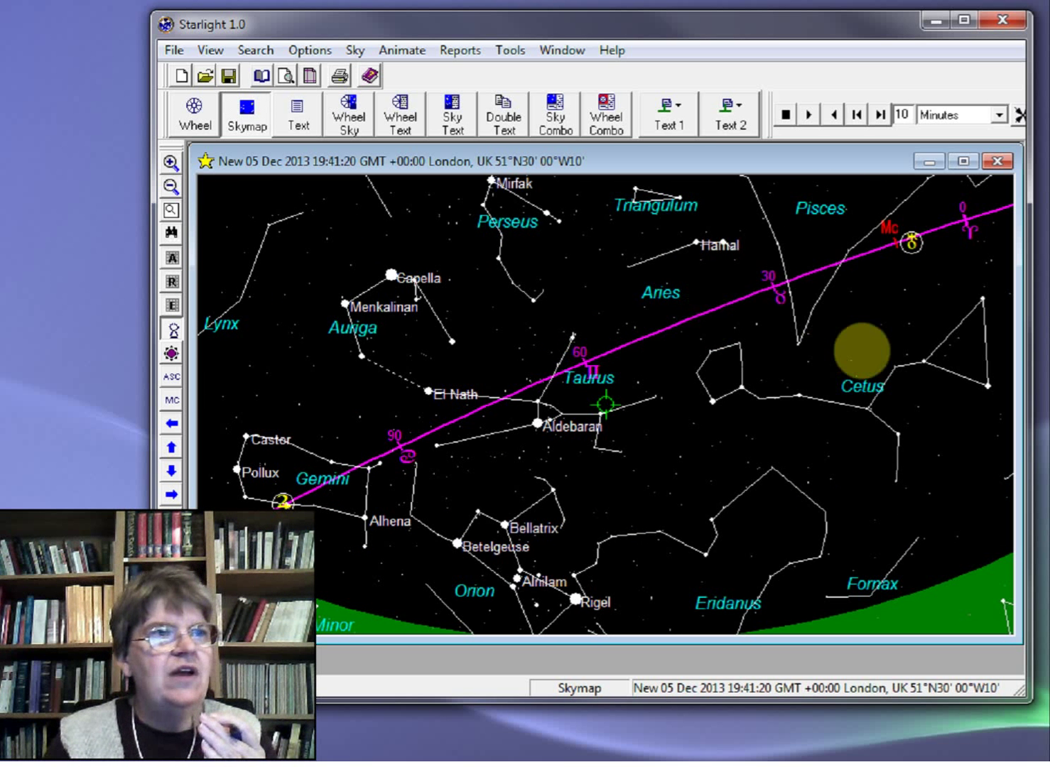
{"action": "left_click", "coordinate": [862, 351]}
{"action": "left_click", "coordinate": [846, 479]}
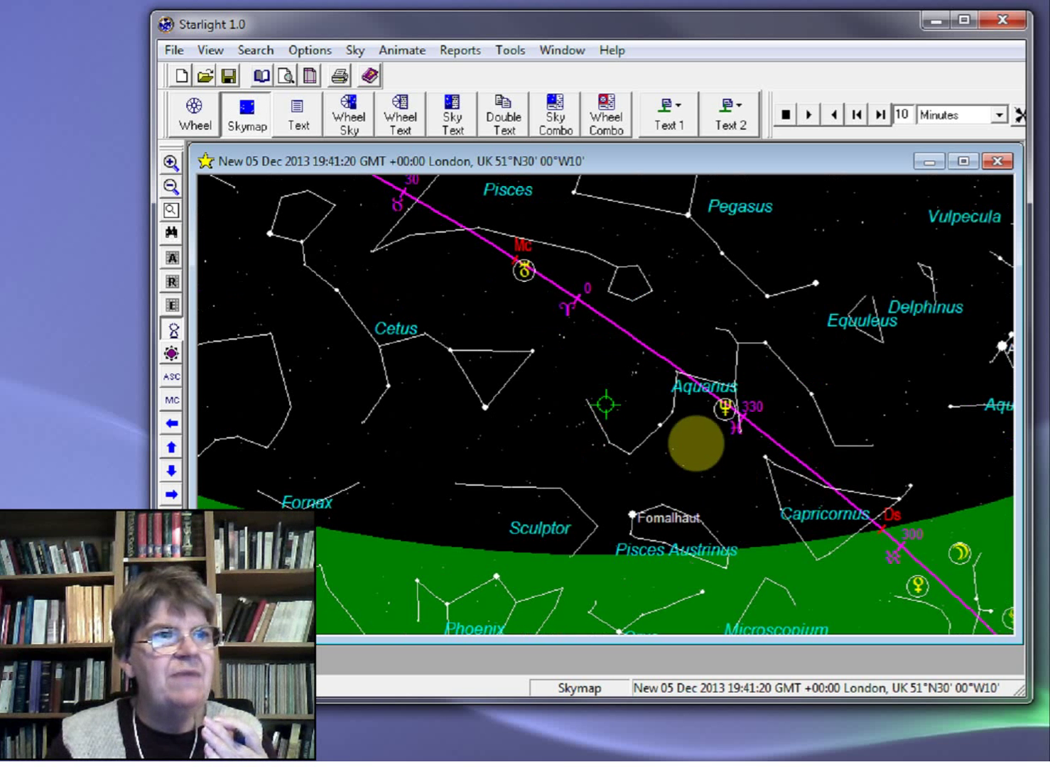
{"action": "left_click", "coordinate": [823, 523]}
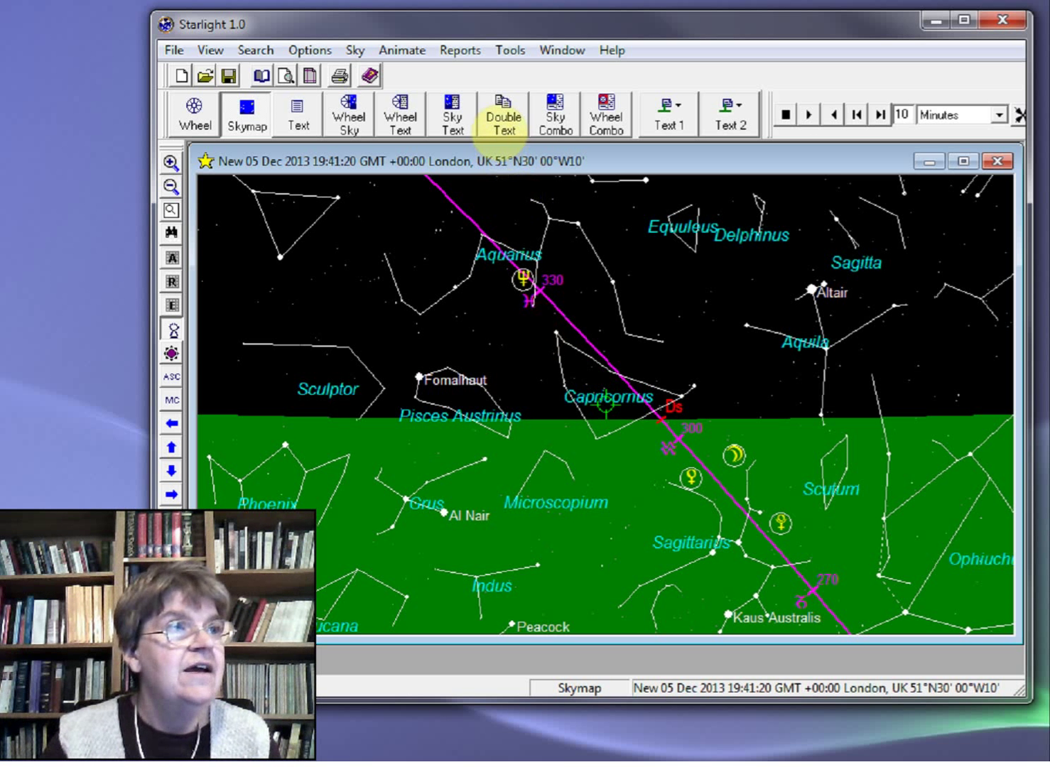
- Show the map with its paran report, then open Paran Stars options and browse Fixed Stars sets
{"action": "left_click", "coordinate": [450, 109]}
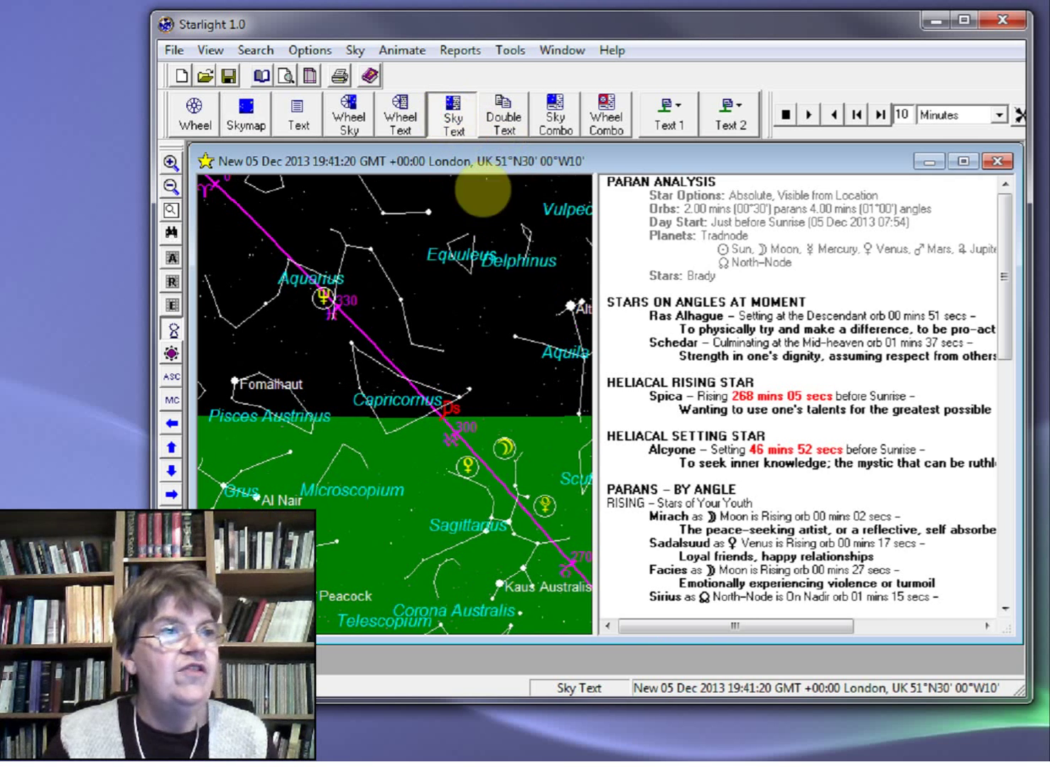
{"action": "scroll", "coordinate": [744, 374], "scroll_direction": "down", "scroll_amount": 5}
{"action": "scroll", "coordinate": [745, 375], "scroll_direction": "up", "scroll_amount": 3}
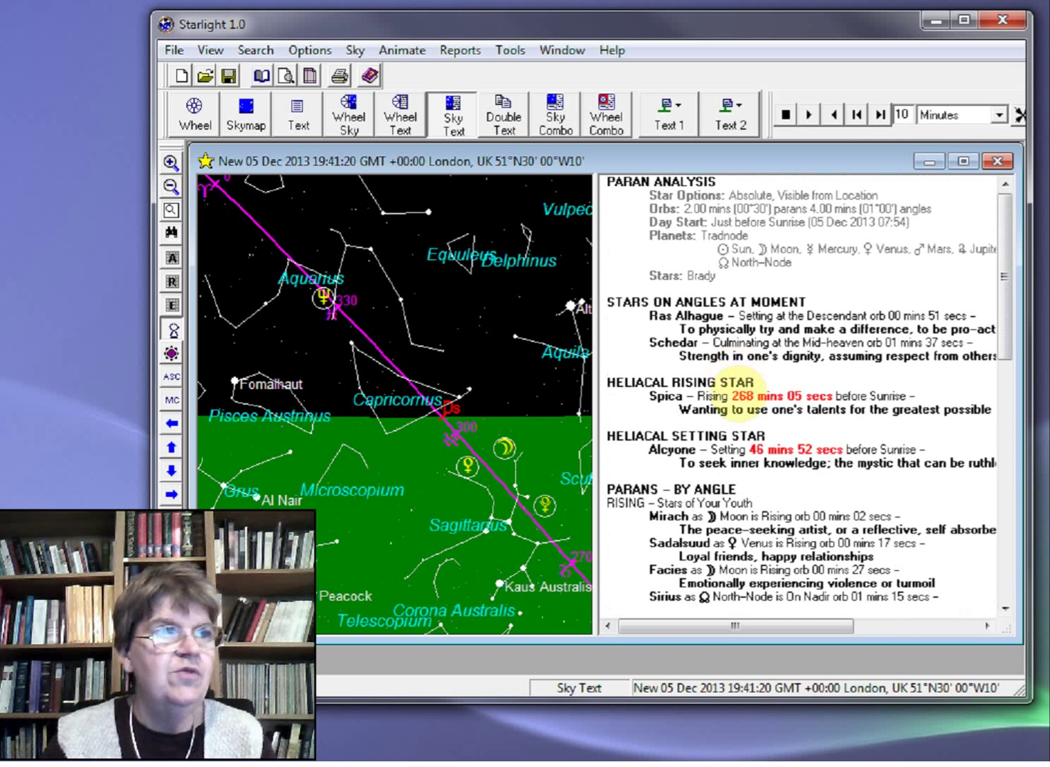
{"action": "right_click", "coordinate": [719, 438]}
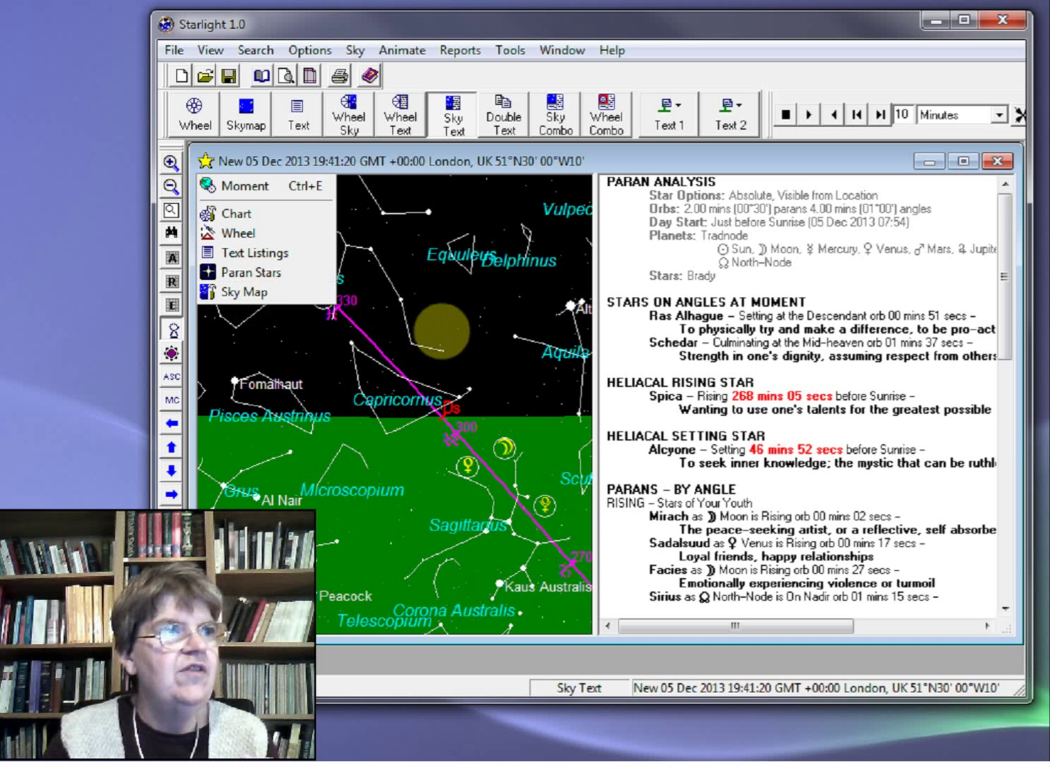
{"action": "left_click", "coordinate": [244, 272]}
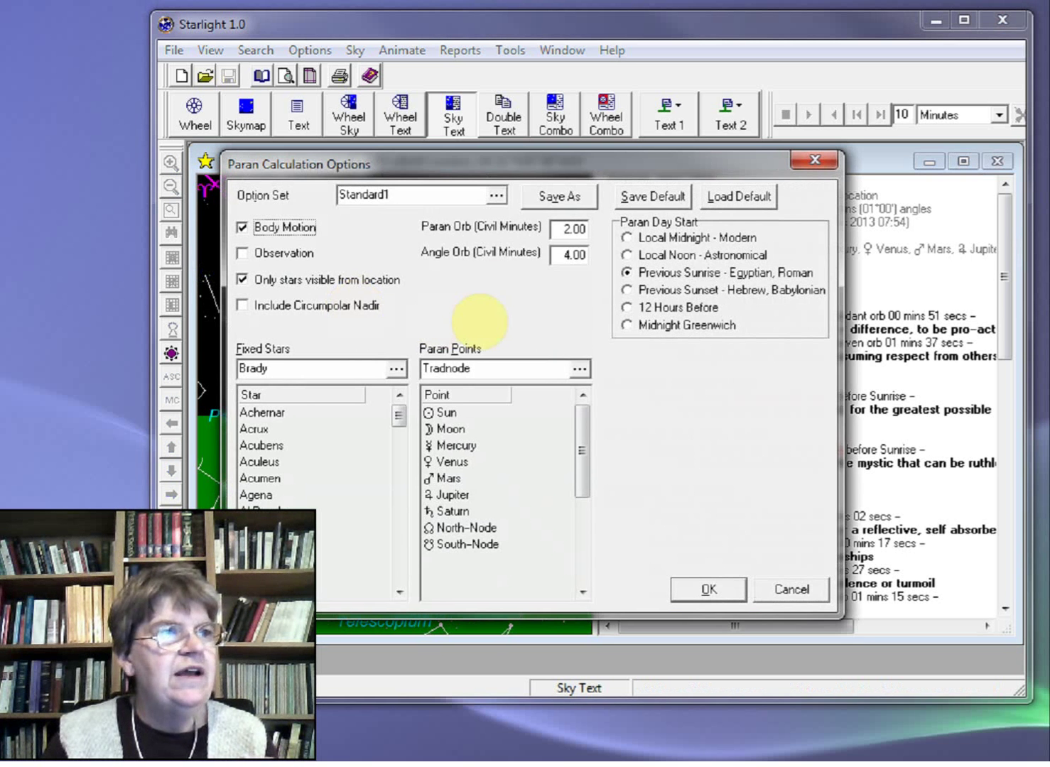
{"action": "left_click_drag", "start_coordinate": [505, 170], "coordinate": [571, 179]}
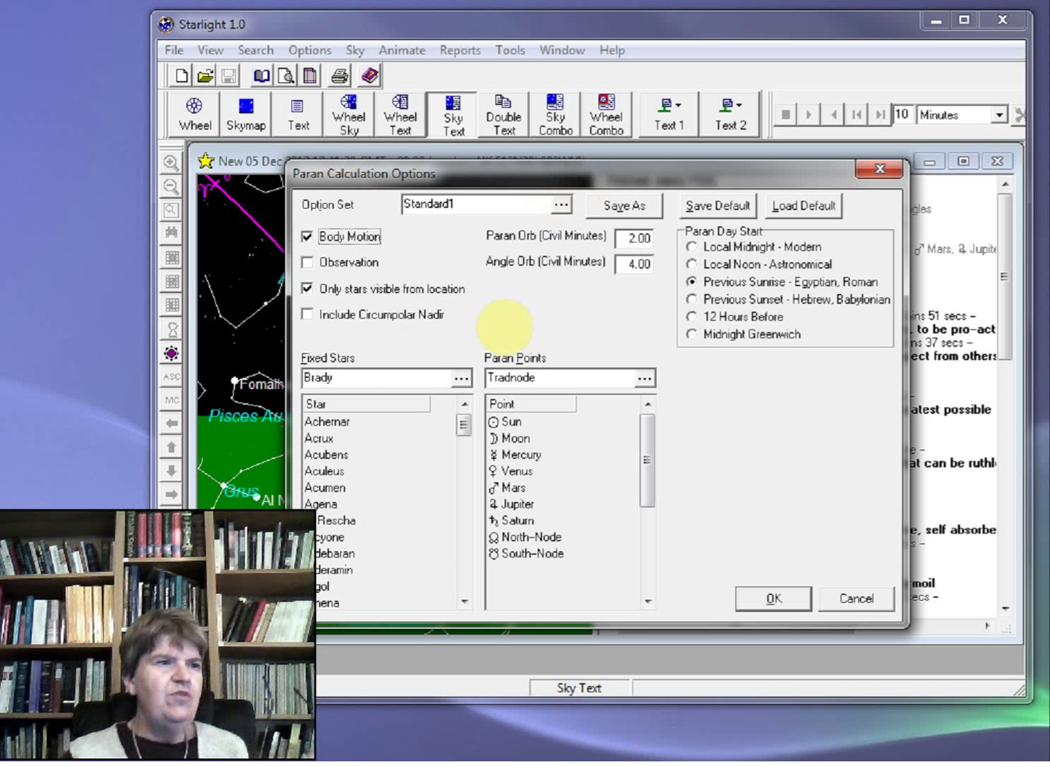
{"action": "left_click", "coordinate": [462, 379]}
{"action": "left_click", "coordinate": [665, 516]}
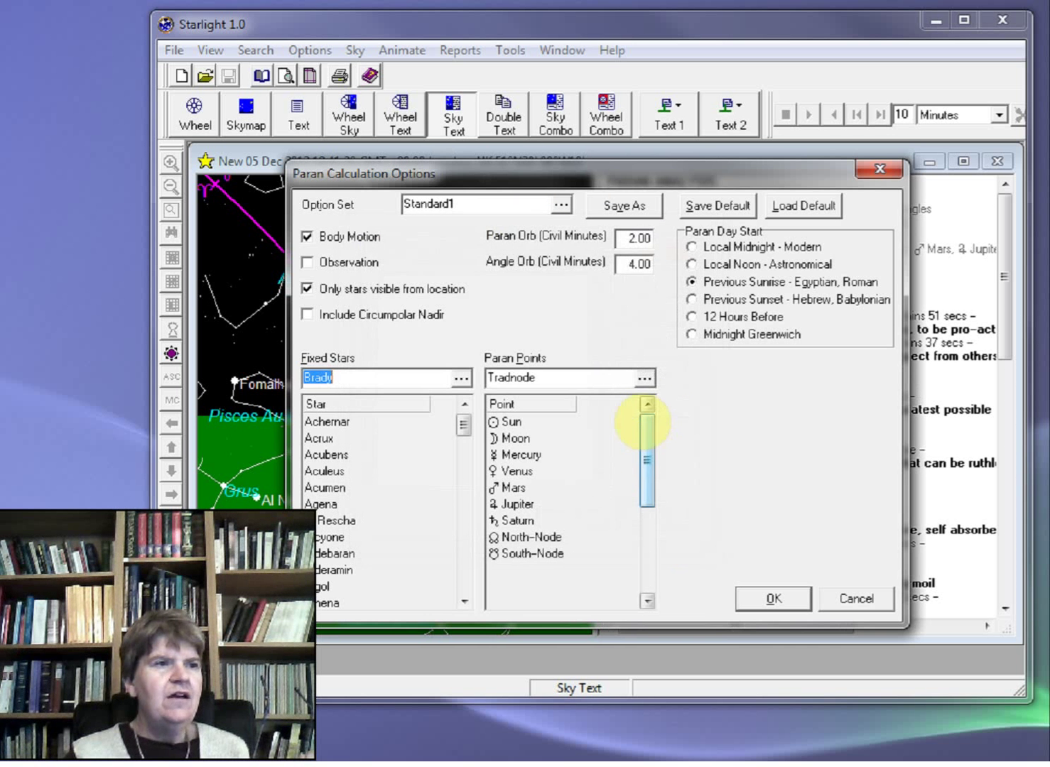
{"action": "left_click", "coordinate": [643, 378]}
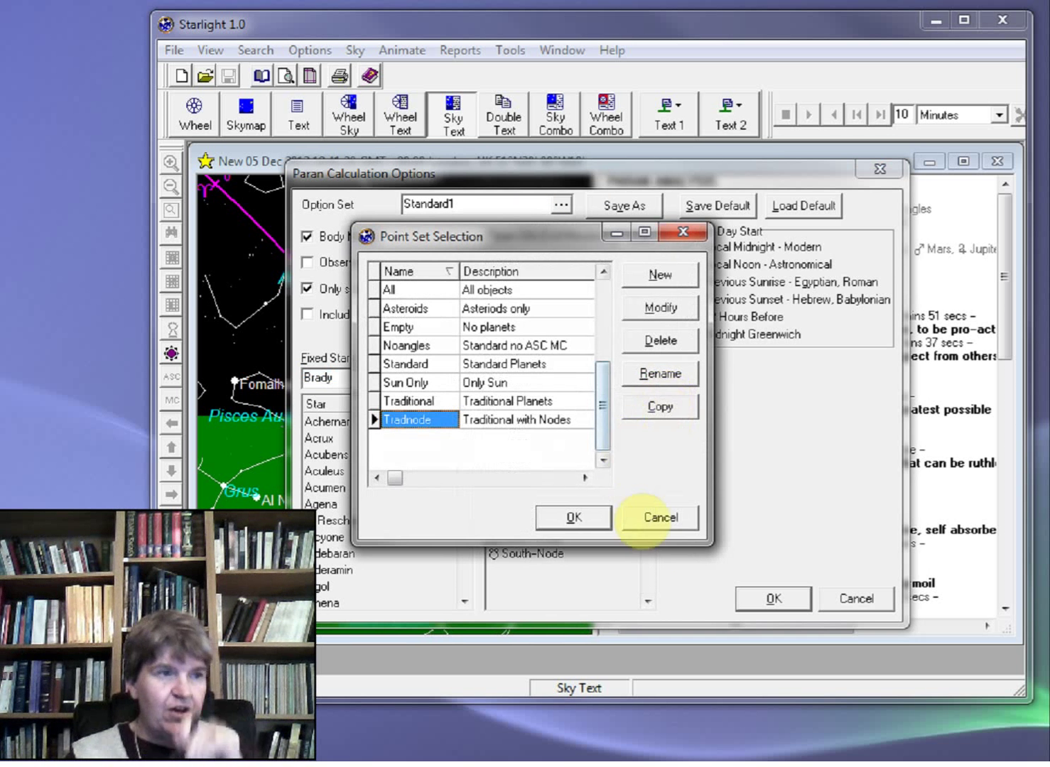
{"action": "left_click", "coordinate": [677, 516]}
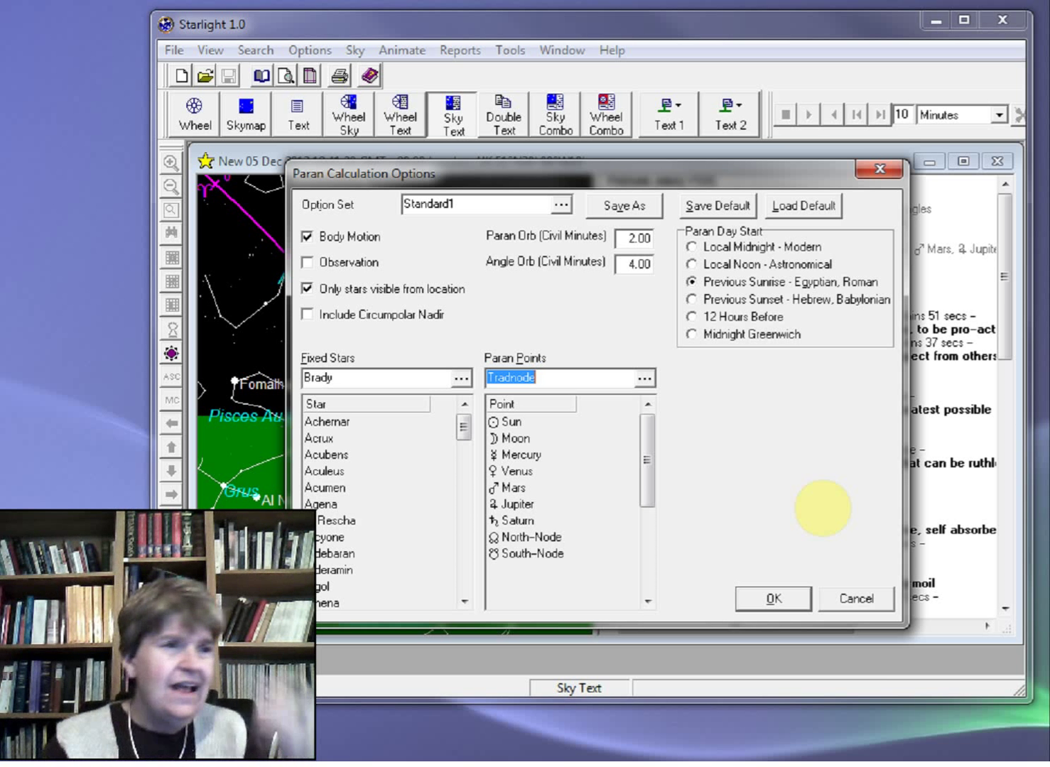
- Cancel the paran settings and return to the recentred full sky map
{"action": "left_click", "coordinate": [860, 599]}
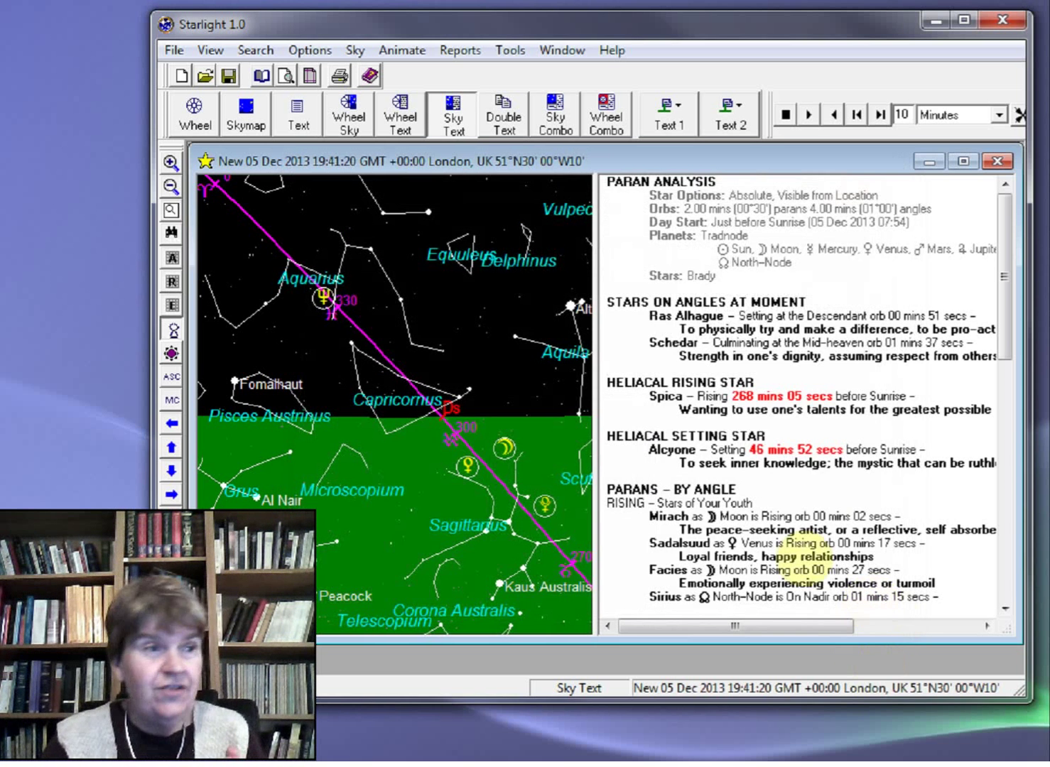
{"action": "left_click", "coordinate": [247, 113]}
{"action": "left_click", "coordinate": [531, 366]}
{"action": "left_click", "coordinate": [479, 310]}
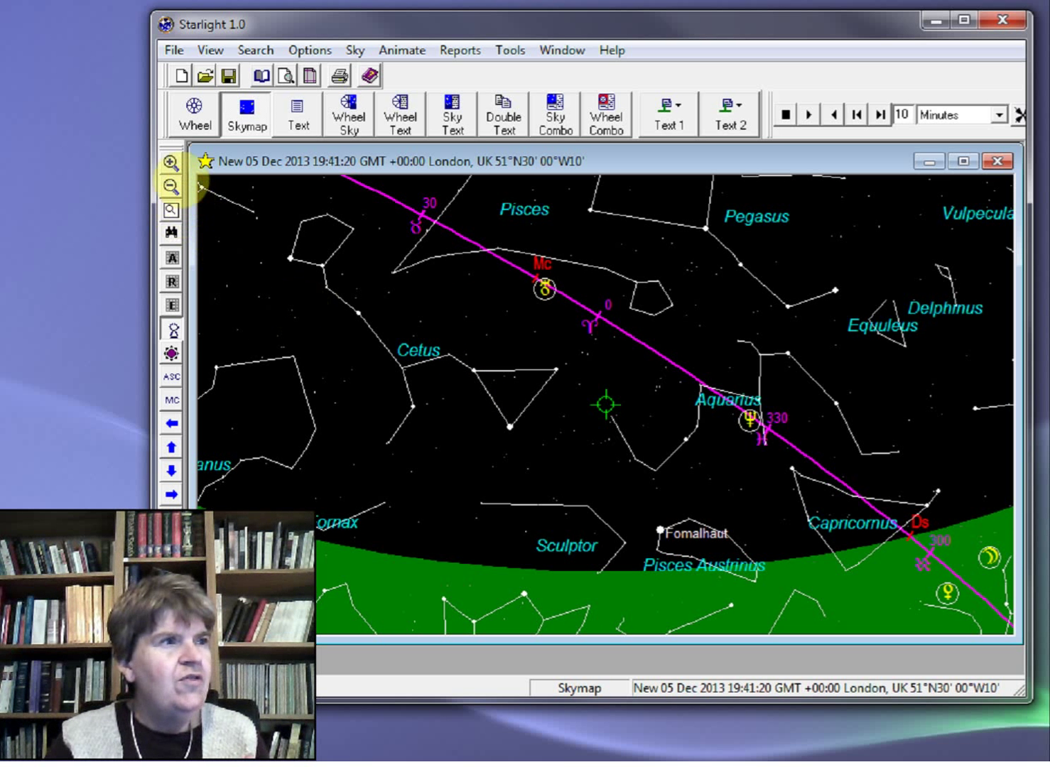
- Zoom out to the whole visible hemisphere and hide the constellation lines
{"action": "left_click", "coordinate": [171, 162]}
{"action": "left_click", "coordinate": [171, 186]}
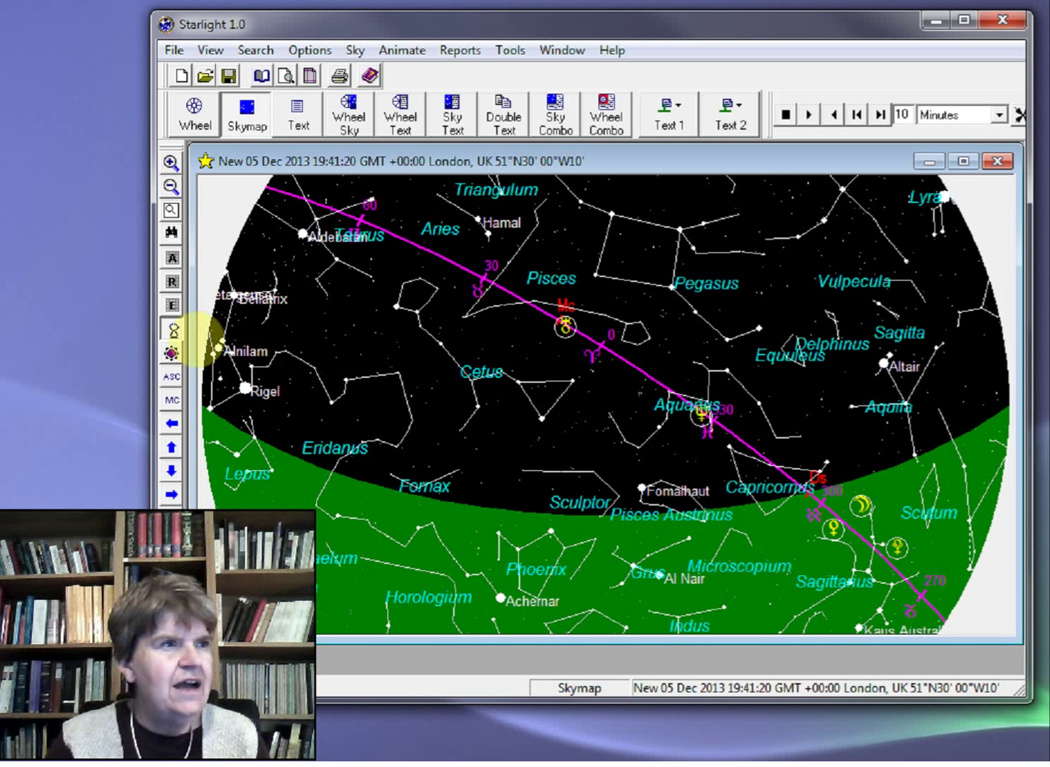
{"action": "left_click", "coordinate": [171, 330]}
{"action": "right_click", "coordinate": [482, 372]}
{"action": "mouse_move", "coordinate": [245, 227]}
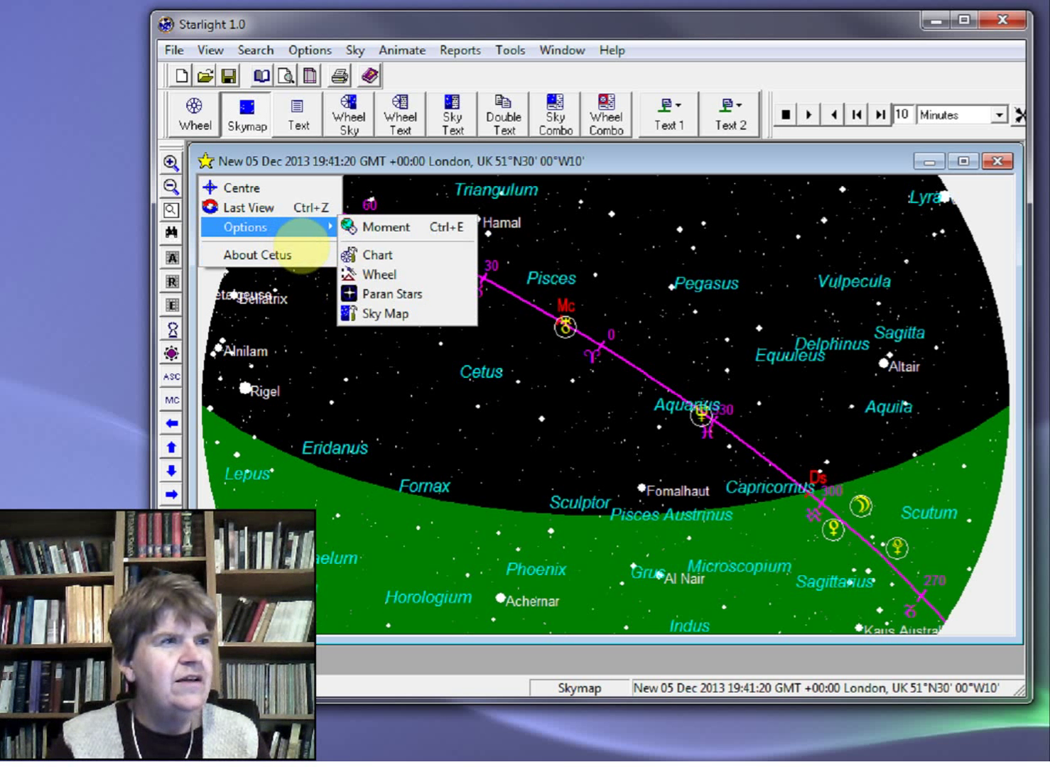
- Dim star brightness and raise contrast in Sky Map Options, then zoom onto Cetus, Sculptor and Fomalhaut
{"action": "left_click", "coordinate": [402, 315]}
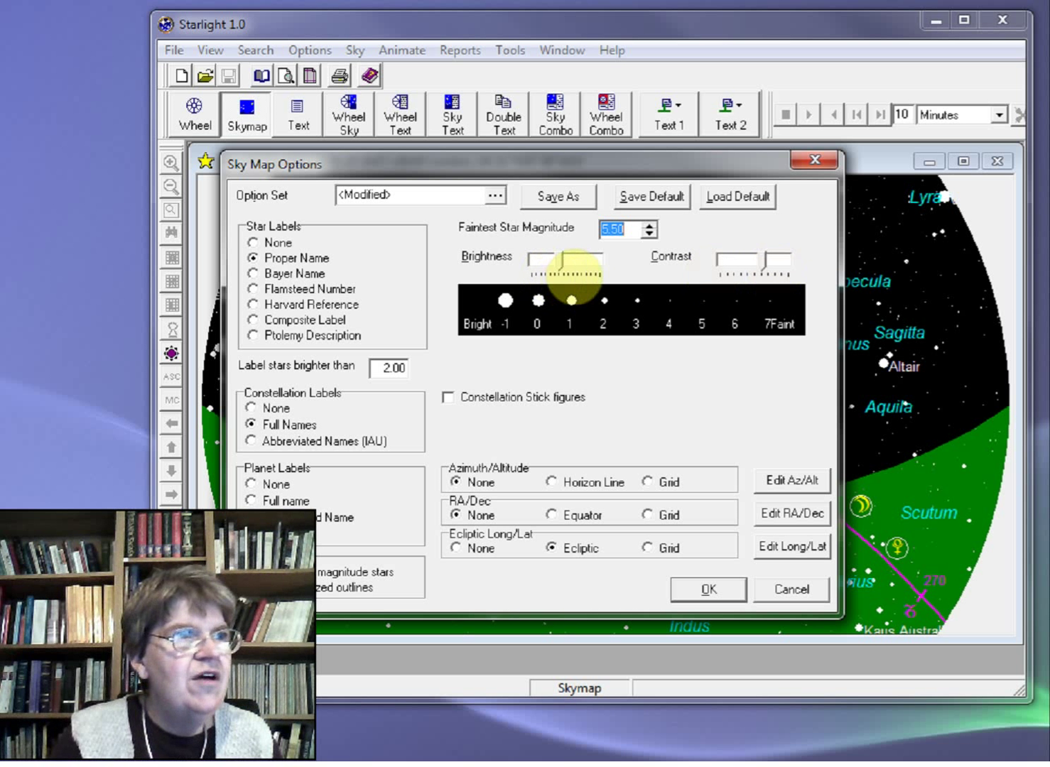
{"action": "mouse_move", "coordinate": [561, 263]}
{"action": "left_mouse_down"}
{"action": "mouse_move", "coordinate": [549, 263]}
{"action": "mouse_move", "coordinate": [559, 262]}
{"action": "left_mouse_up"}
{"action": "left_click_drag", "start_coordinate": [769, 263], "coordinate": [787, 264]}
{"action": "type", "text": "3"}
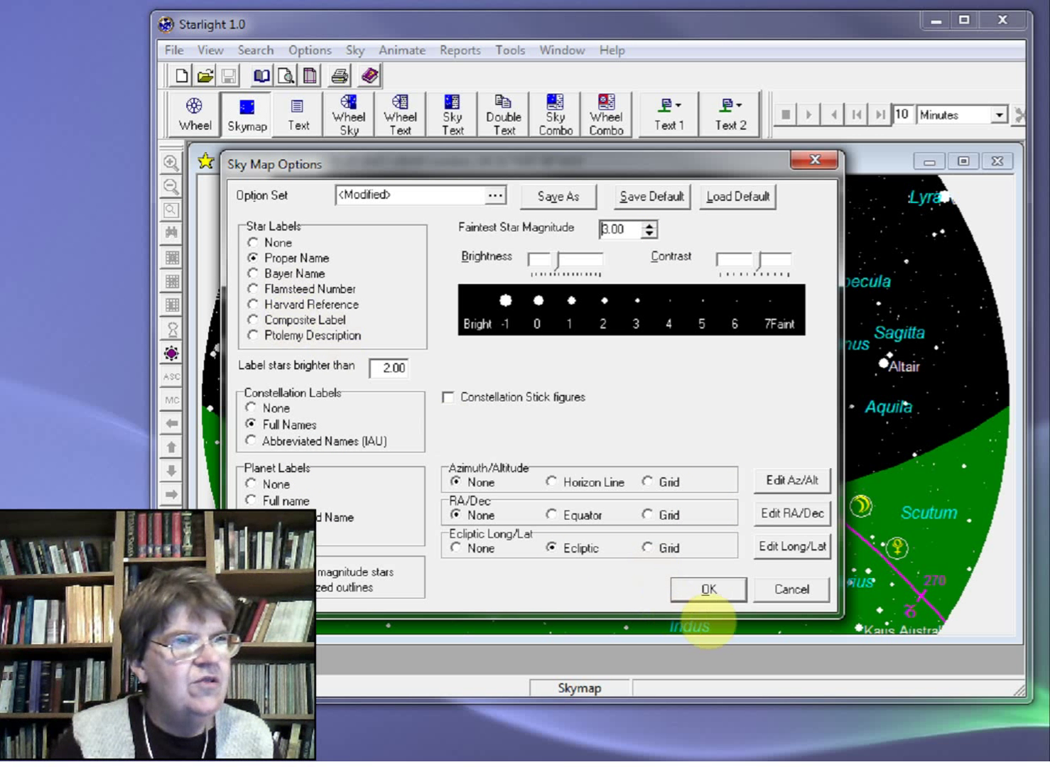
{"action": "left_click", "coordinate": [709, 588]}
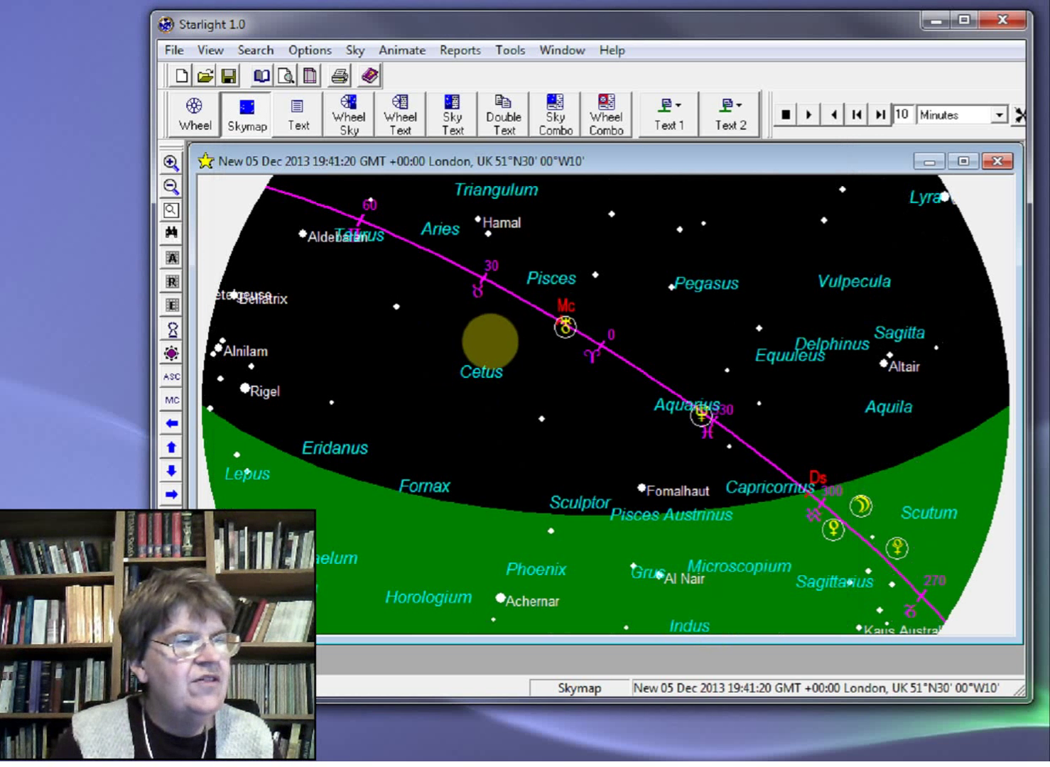
{"action": "mouse_move", "coordinate": [364, 310]}
{"action": "left_mouse_down"}
{"action": "mouse_move", "coordinate": [393, 412]}
{"action": "mouse_move", "coordinate": [698, 586]}
{"action": "left_mouse_up"}
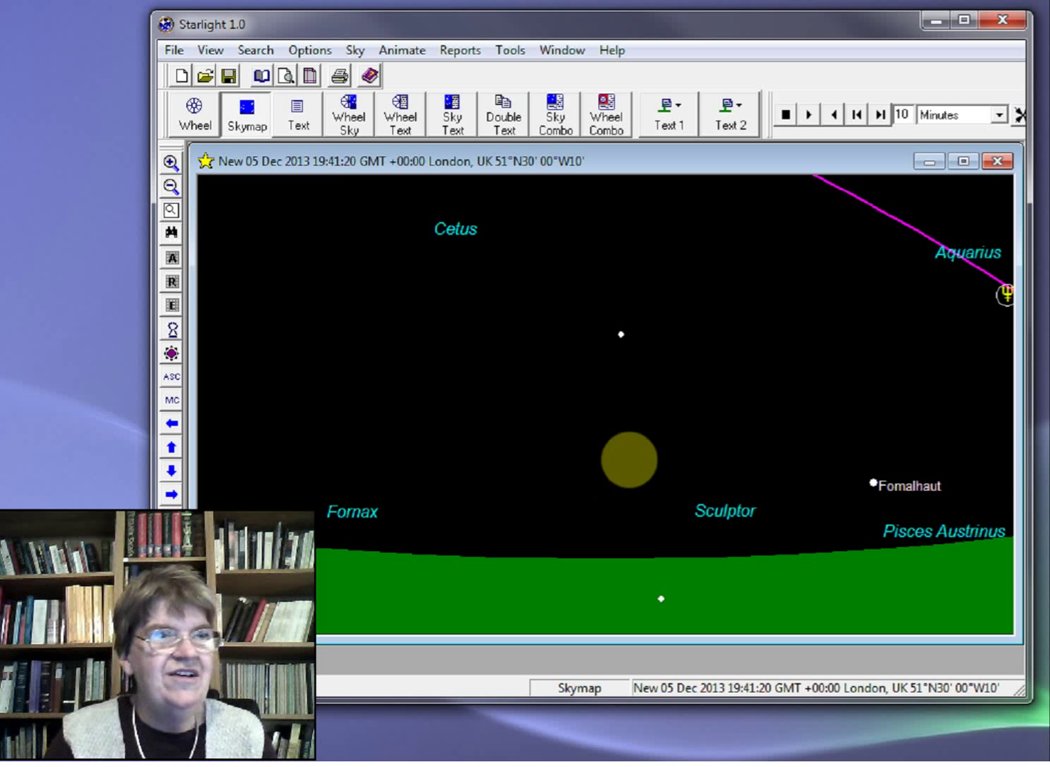
- In Sky Map Options, lower contrast and set Star and Constellation Labels to None
{"action": "right_click", "coordinate": [574, 427]}
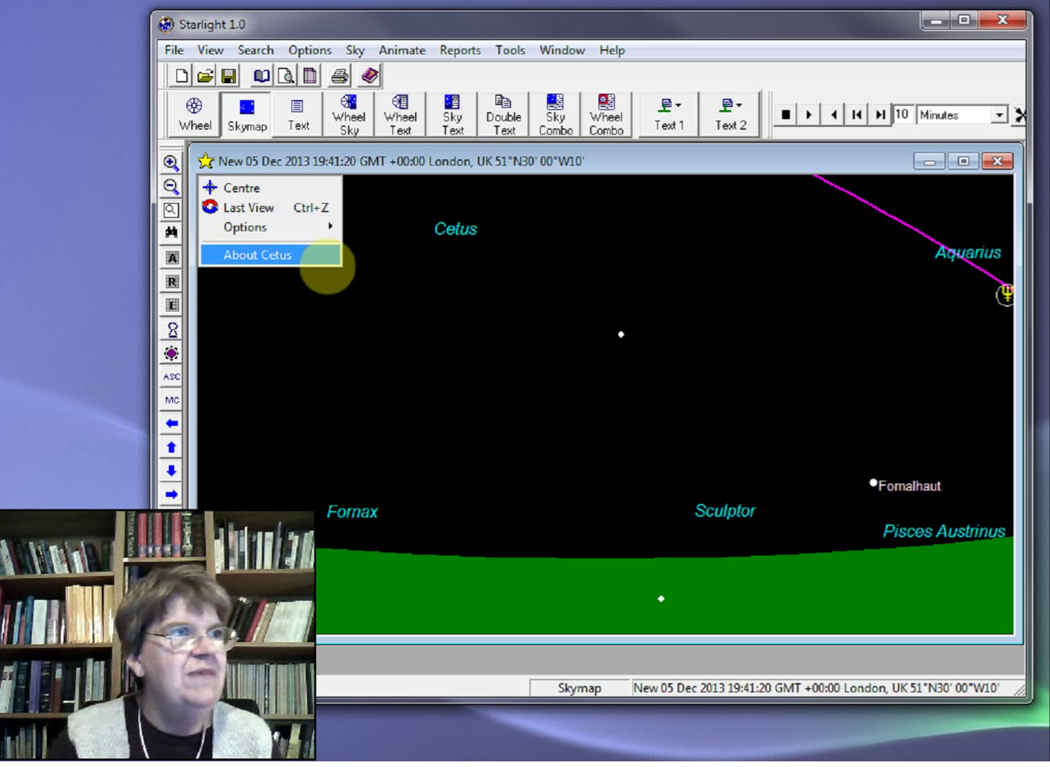
{"action": "mouse_move", "coordinate": [246, 227]}
{"action": "left_click", "coordinate": [399, 314]}
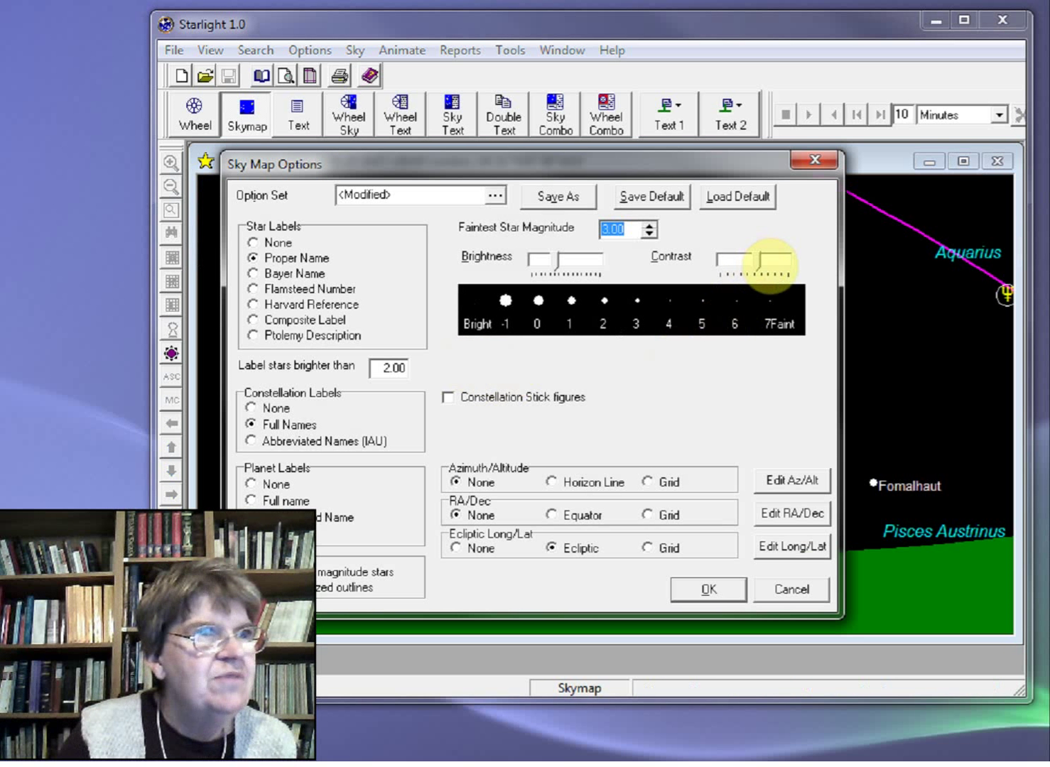
{"action": "left_click_drag", "start_coordinate": [763, 270], "coordinate": [731, 263]}
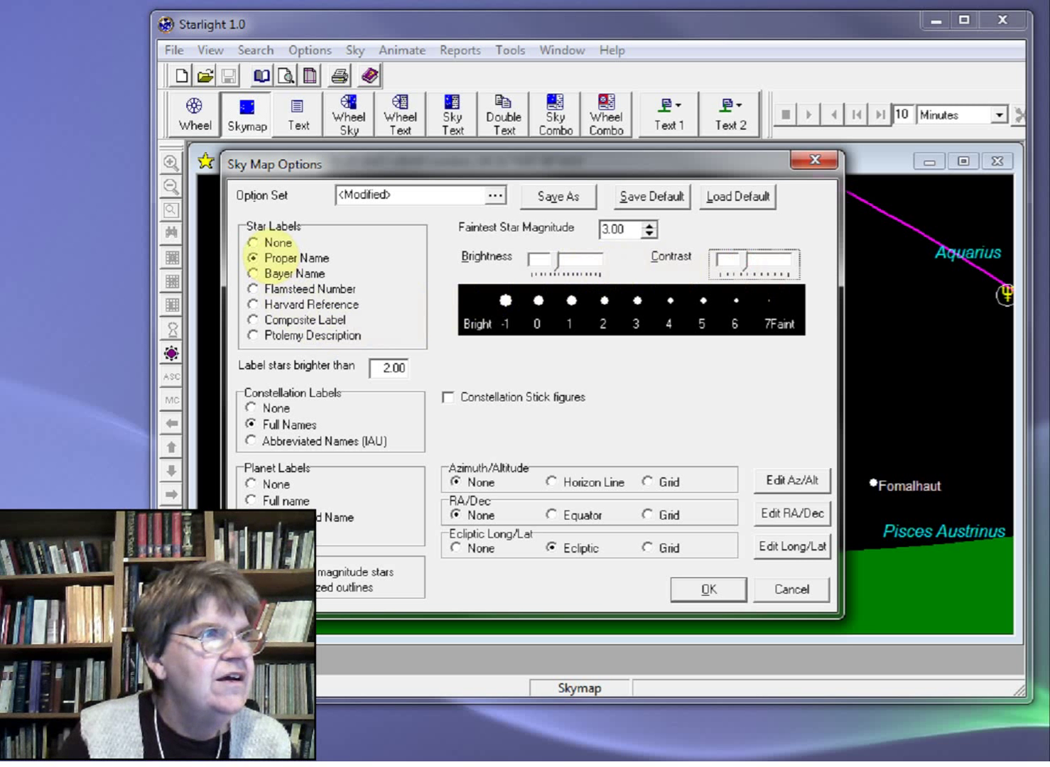
{"action": "left_click", "coordinate": [254, 241]}
{"action": "left_click", "coordinate": [250, 410]}
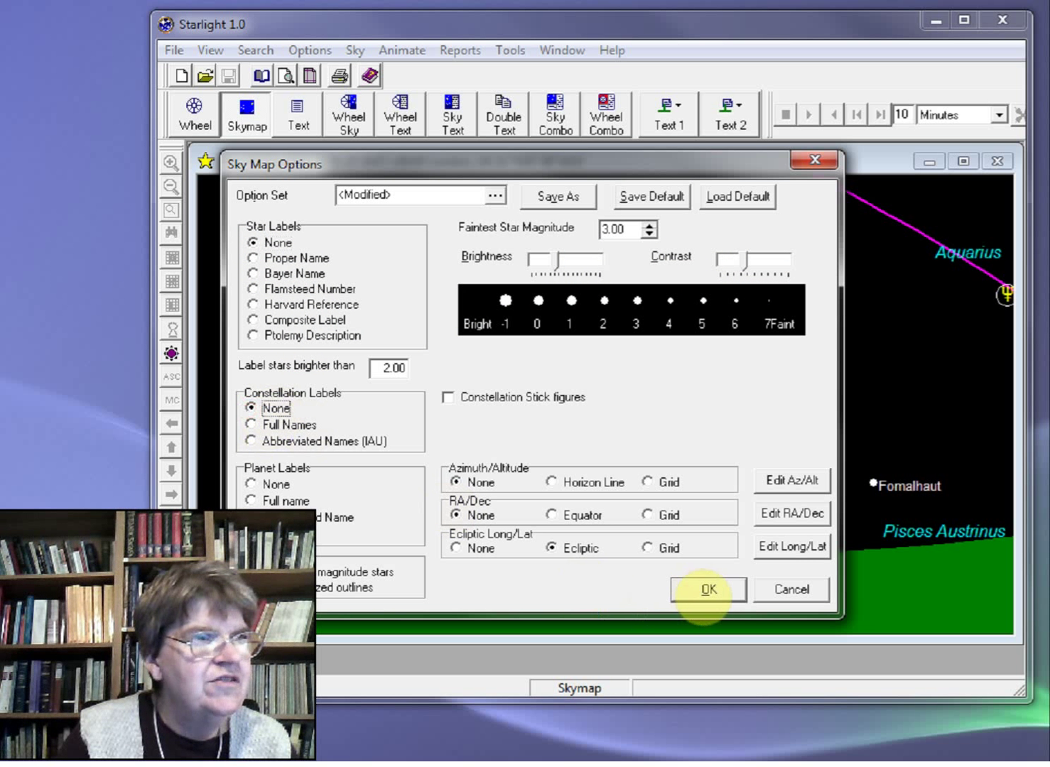
{"action": "left_click", "coordinate": [694, 586]}
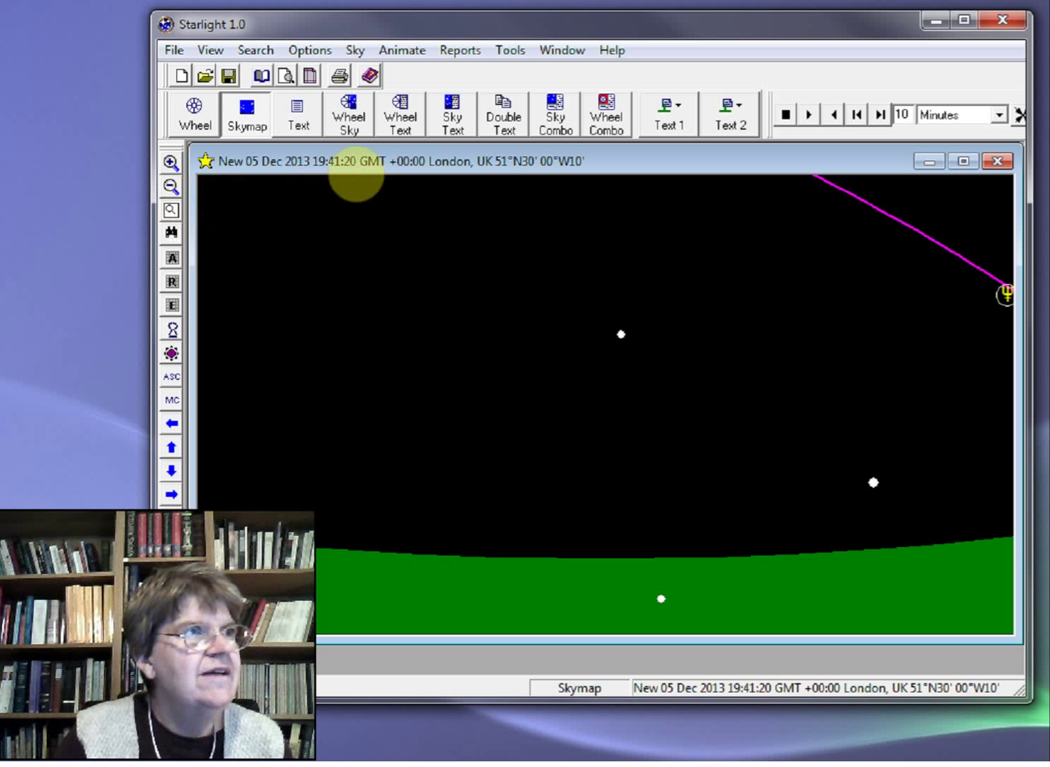
- Apply the saved CountryMoon option set to the map through Sky Map Options
{"action": "right_click", "coordinate": [503, 357]}
{"action": "mouse_move", "coordinate": [246, 227]}
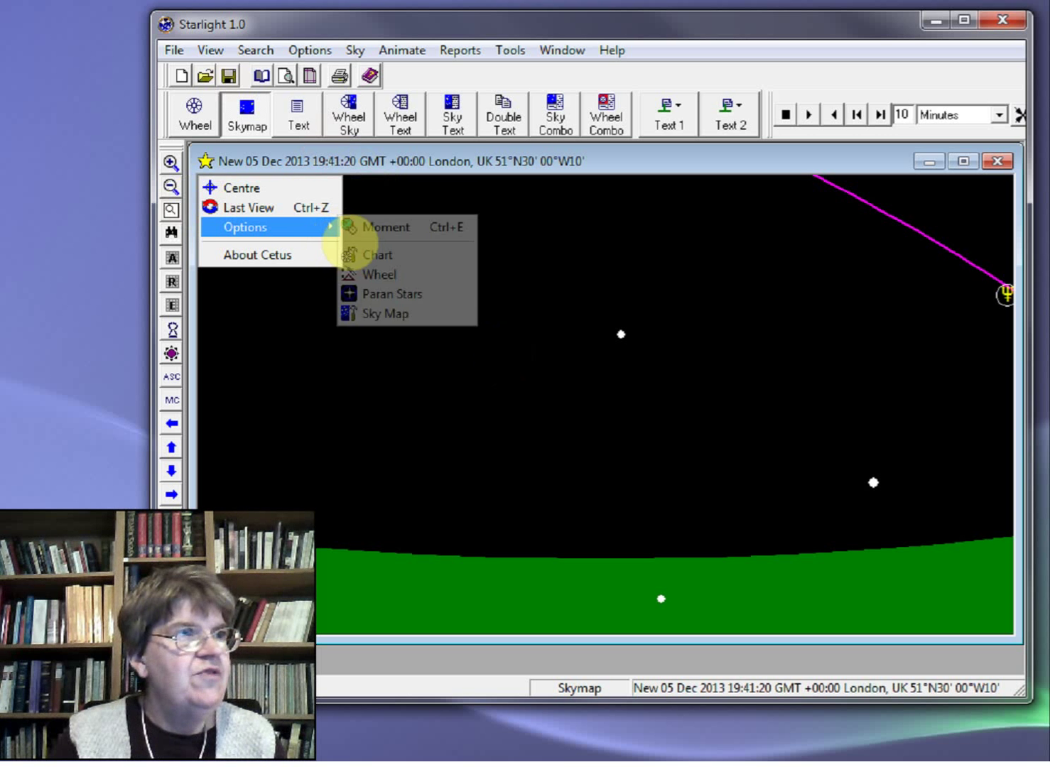
{"action": "left_click", "coordinate": [386, 314]}
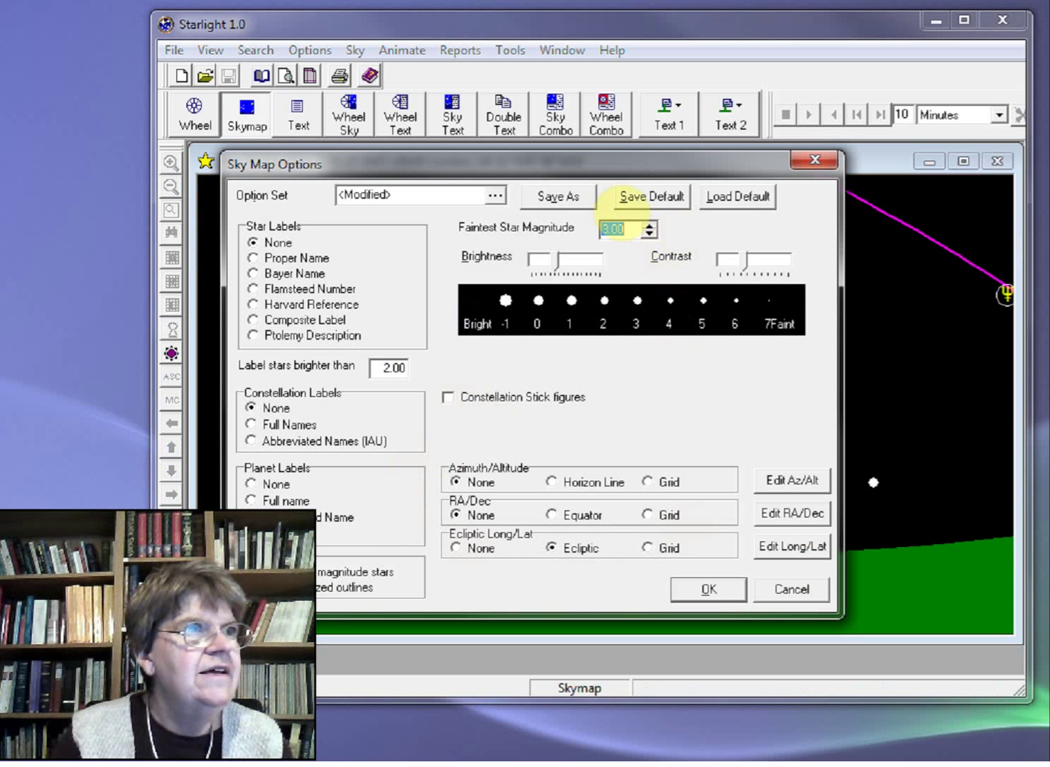
{"action": "left_click", "coordinate": [494, 195]}
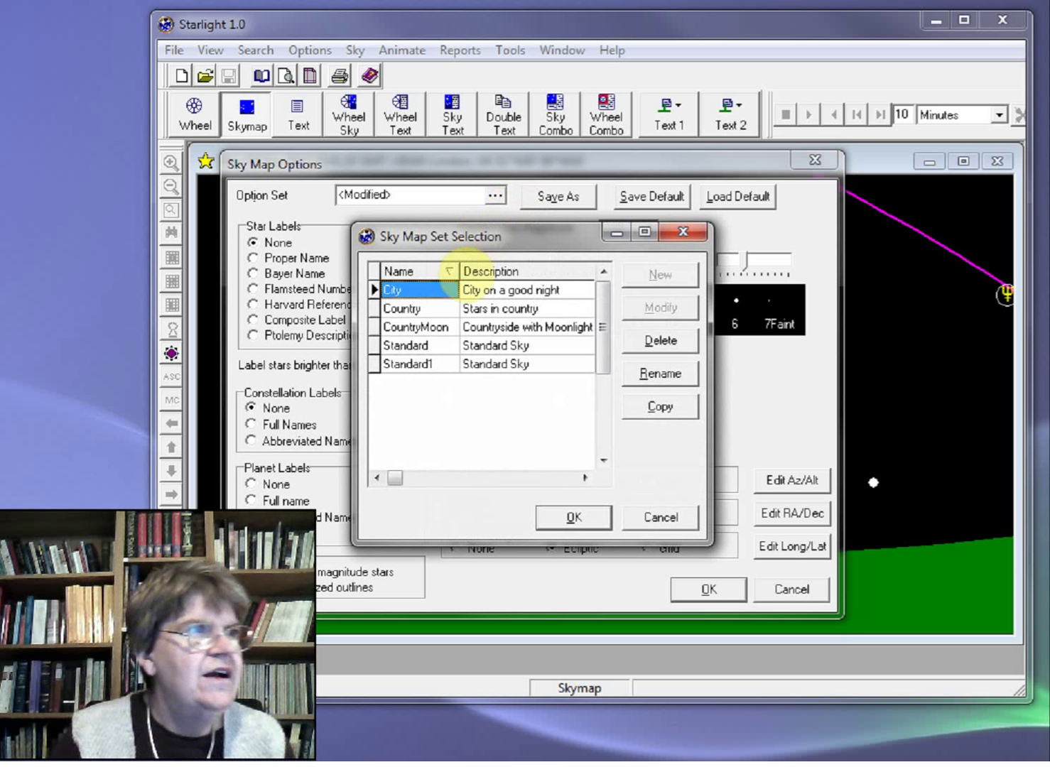
{"action": "left_click", "coordinate": [418, 326]}
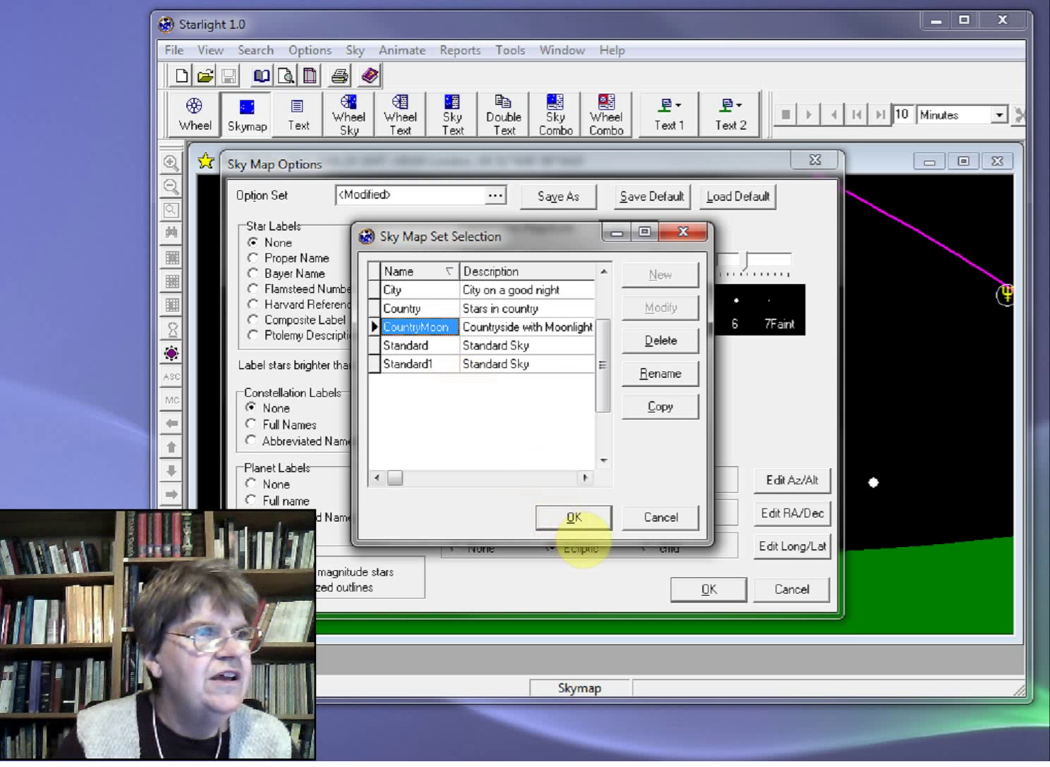
{"action": "left_click", "coordinate": [574, 517]}
{"action": "left_click", "coordinate": [708, 589]}
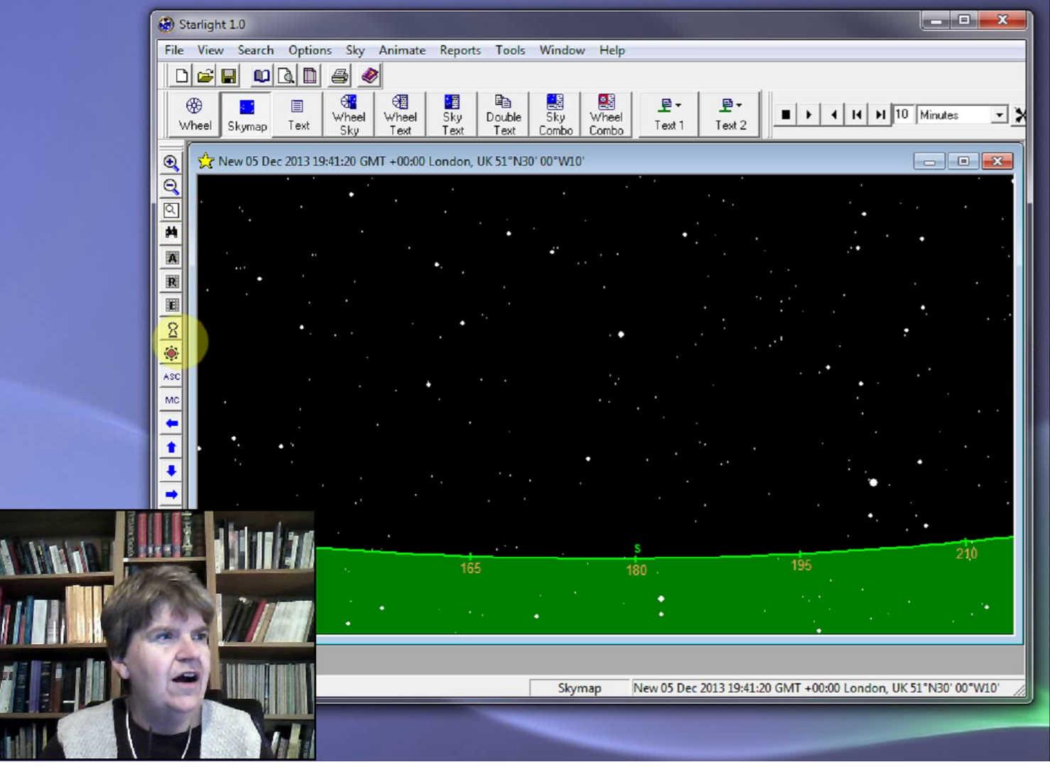
- Turn constellation stick figures on and centre the map on a higher spot
{"action": "left_click", "coordinate": [173, 330]}
{"action": "left_click", "coordinate": [172, 330]}
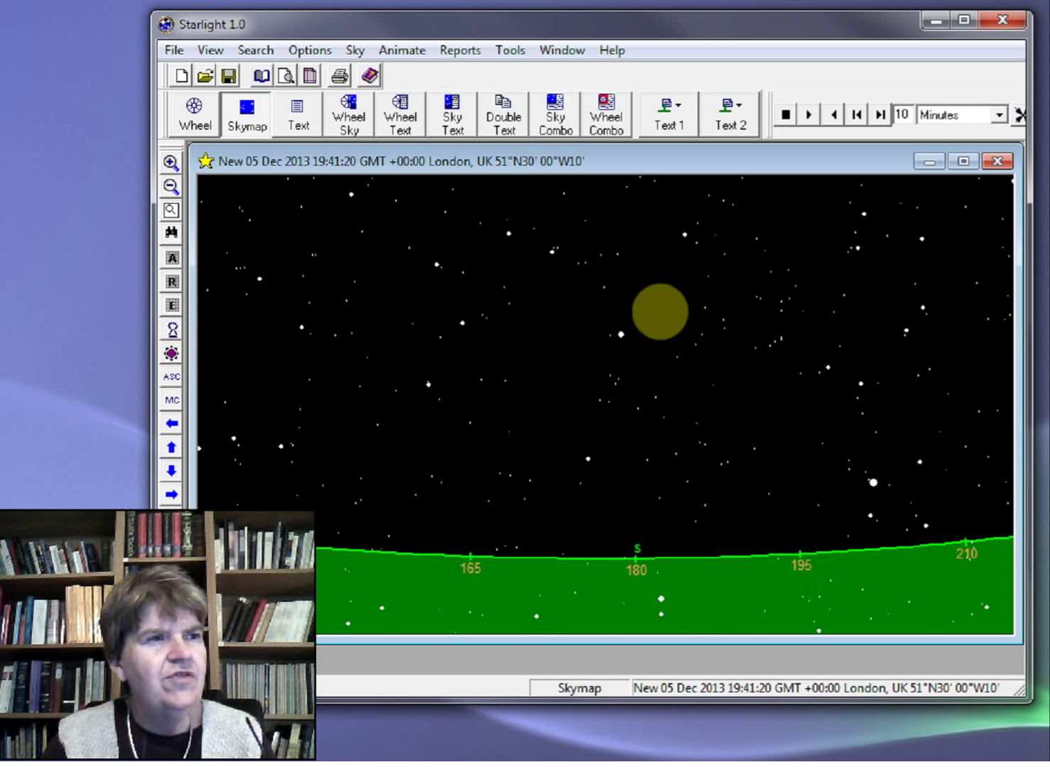
{"action": "left_click", "coordinate": [172, 330]}
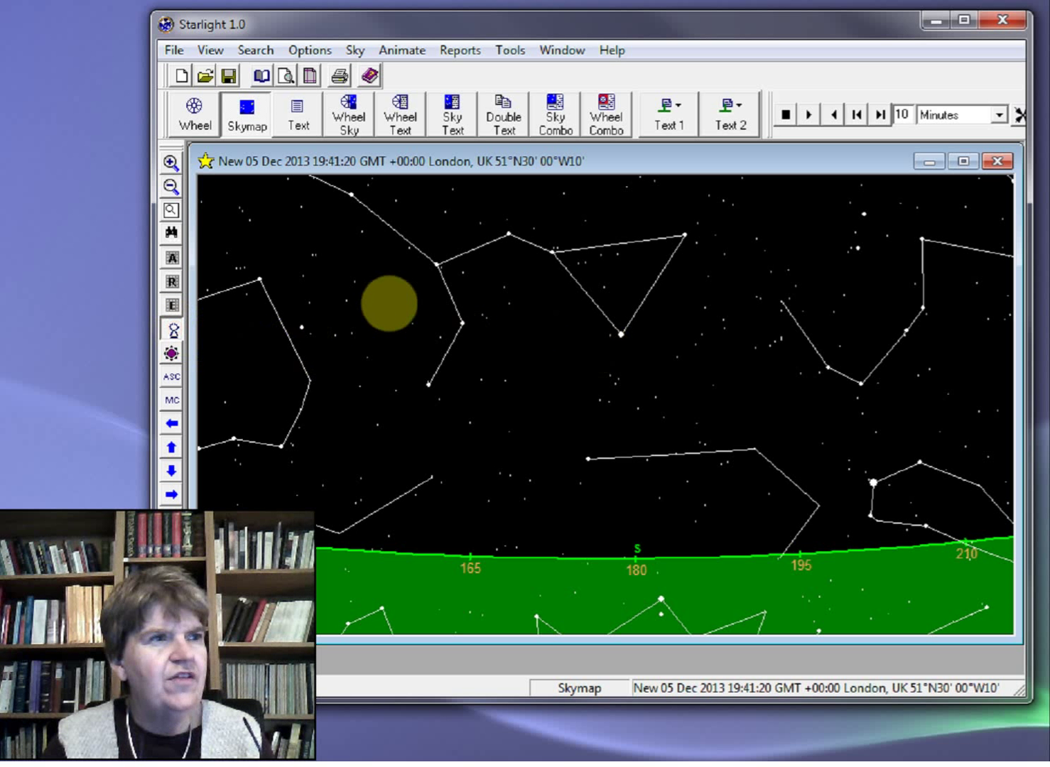
{"action": "left_click", "coordinate": [383, 293]}
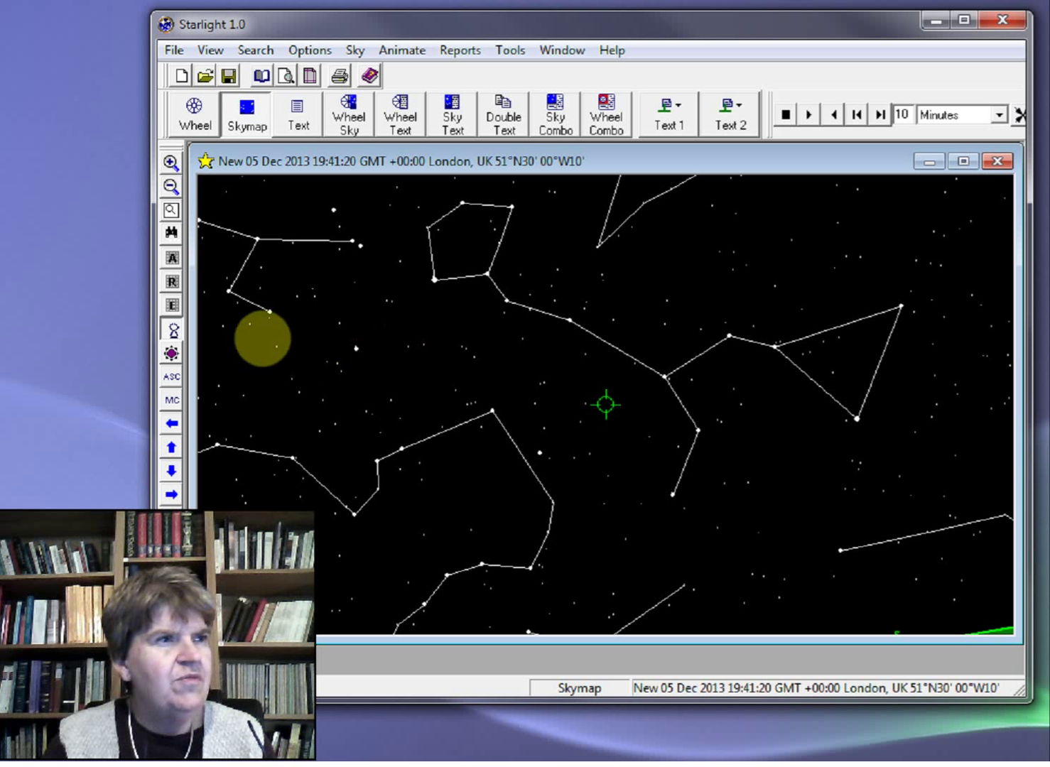
- Toggle the stick figures off and on repeatedly, finishing with them shown
{"action": "left_click", "coordinate": [173, 330]}
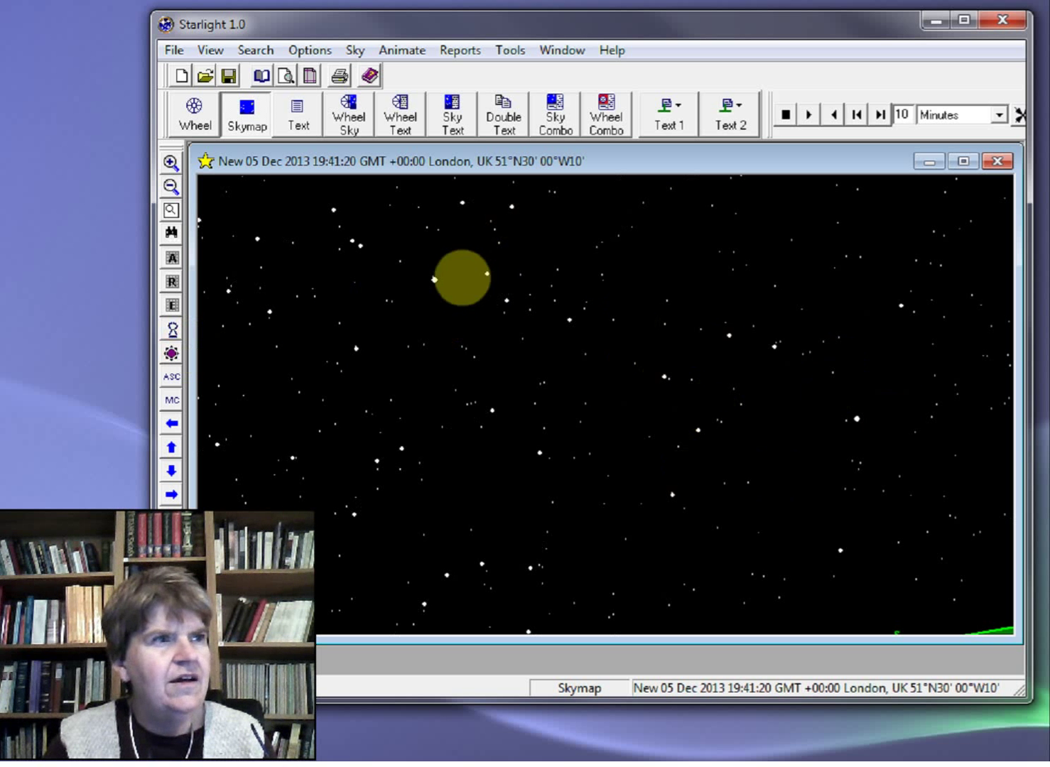
{"action": "left_click", "coordinate": [173, 330]}
{"action": "left_click", "coordinate": [172, 329]}
{"action": "left_click", "coordinate": [173, 332]}
{"action": "left_click", "coordinate": [172, 331]}
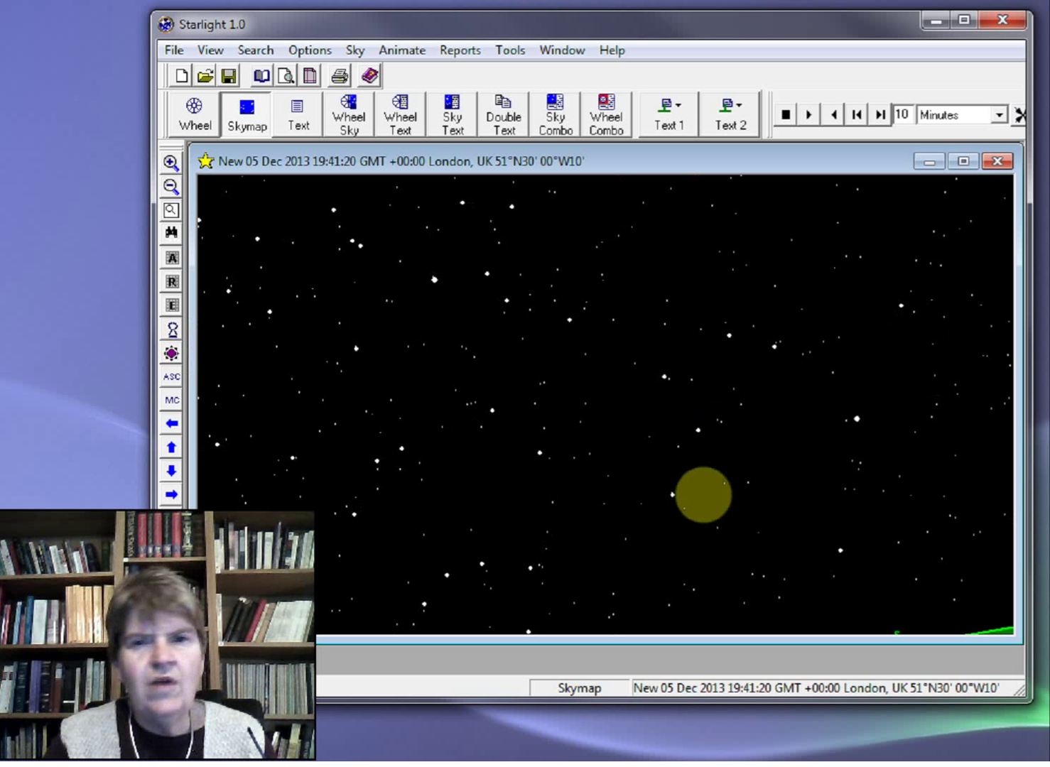
{"action": "left_click", "coordinate": [173, 330]}
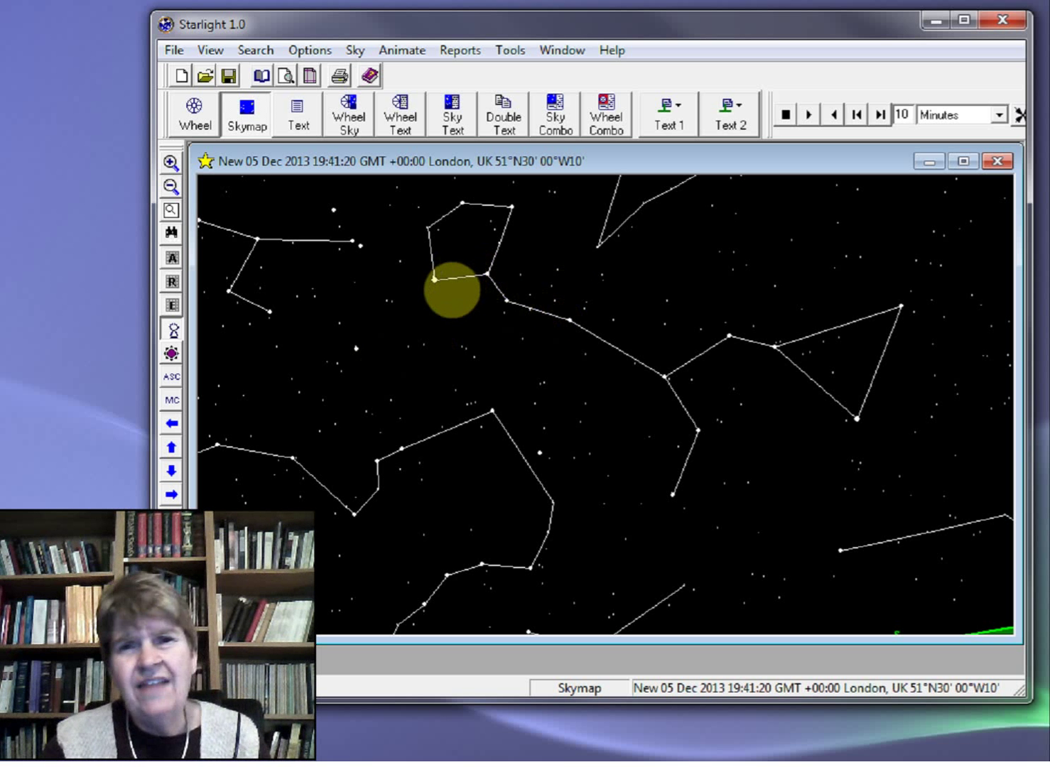
{"action": "right_click", "coordinate": [435, 272]}
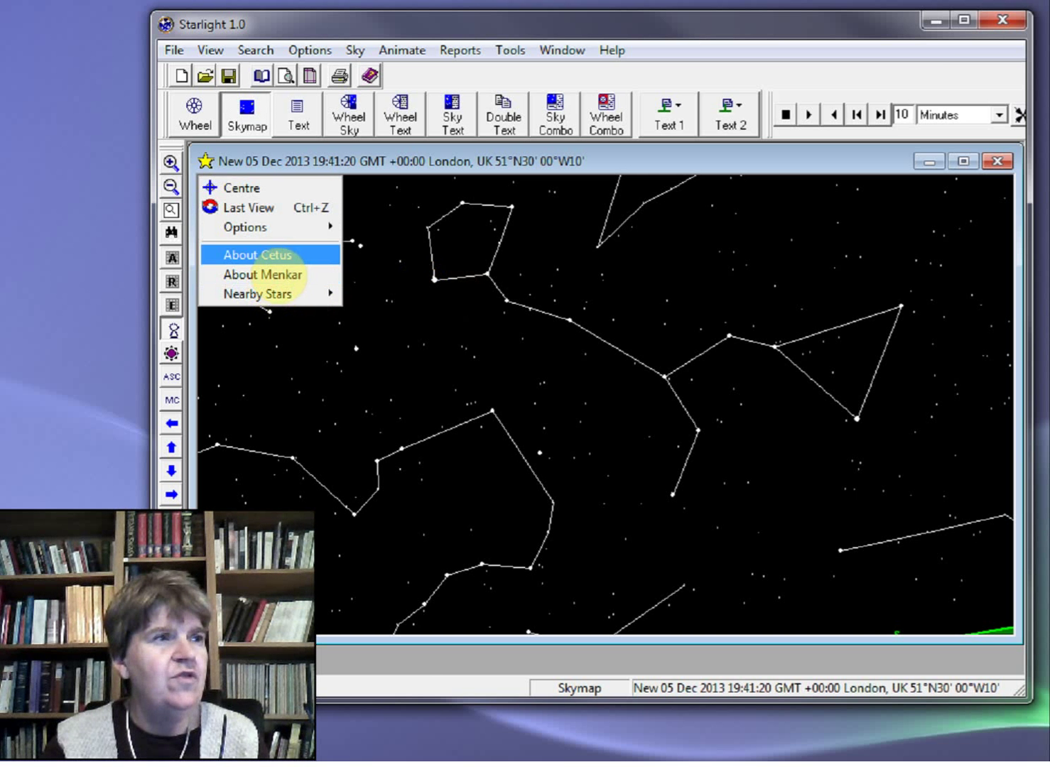
{"action": "left_click", "coordinate": [266, 255]}
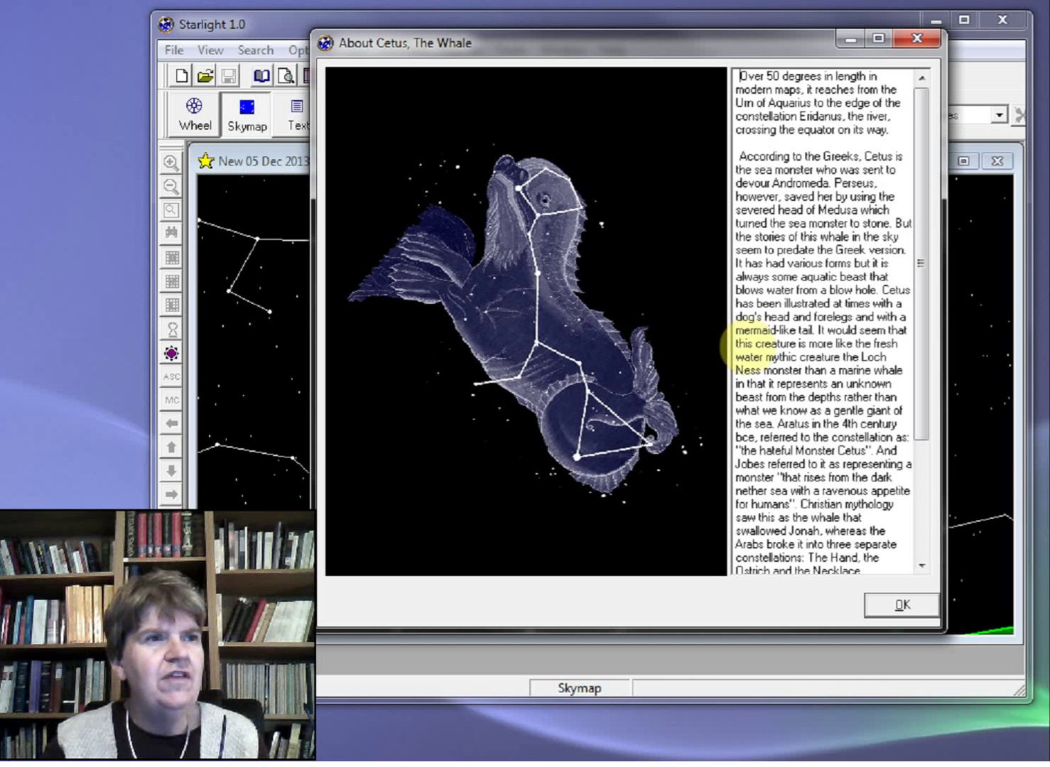
{"action": "left_click_drag", "start_coordinate": [722, 343], "coordinate": [656, 339]}
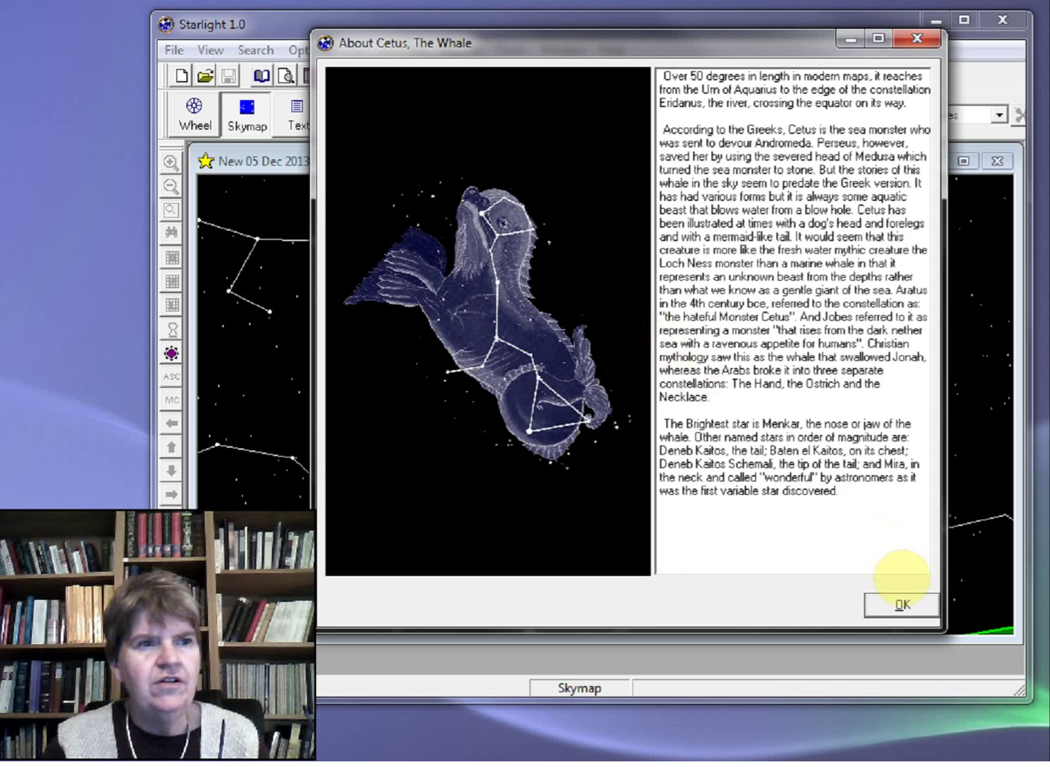
{"action": "left_click", "coordinate": [914, 613]}
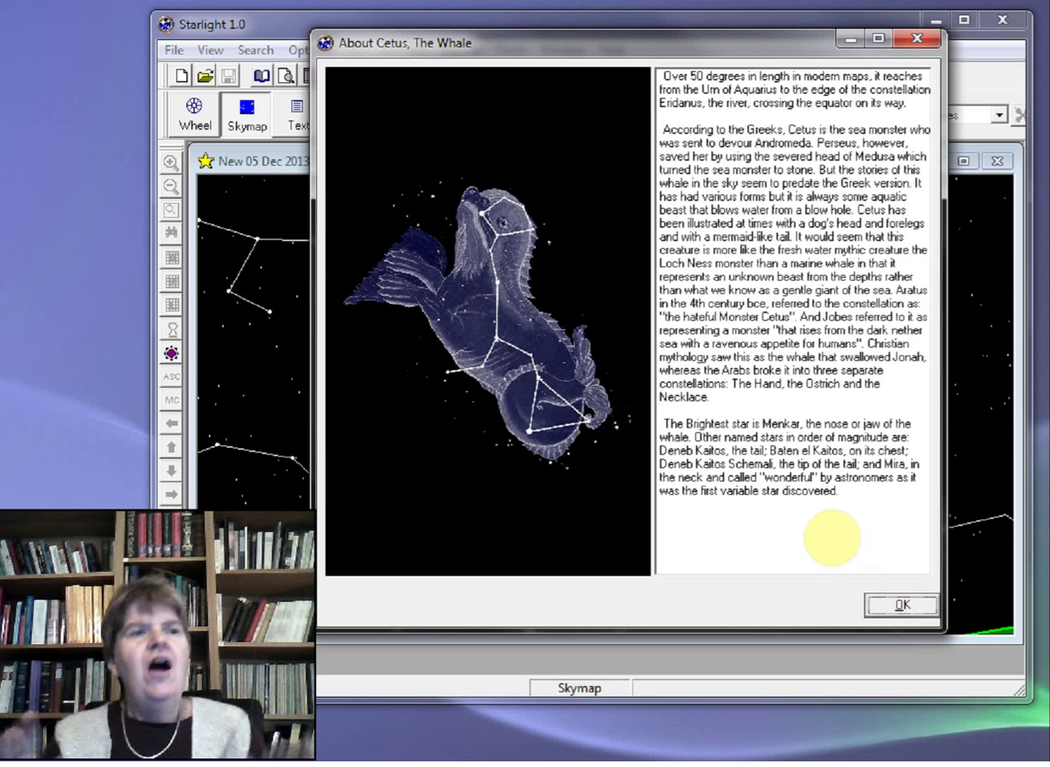
{"action": "left_click", "coordinate": [899, 607]}
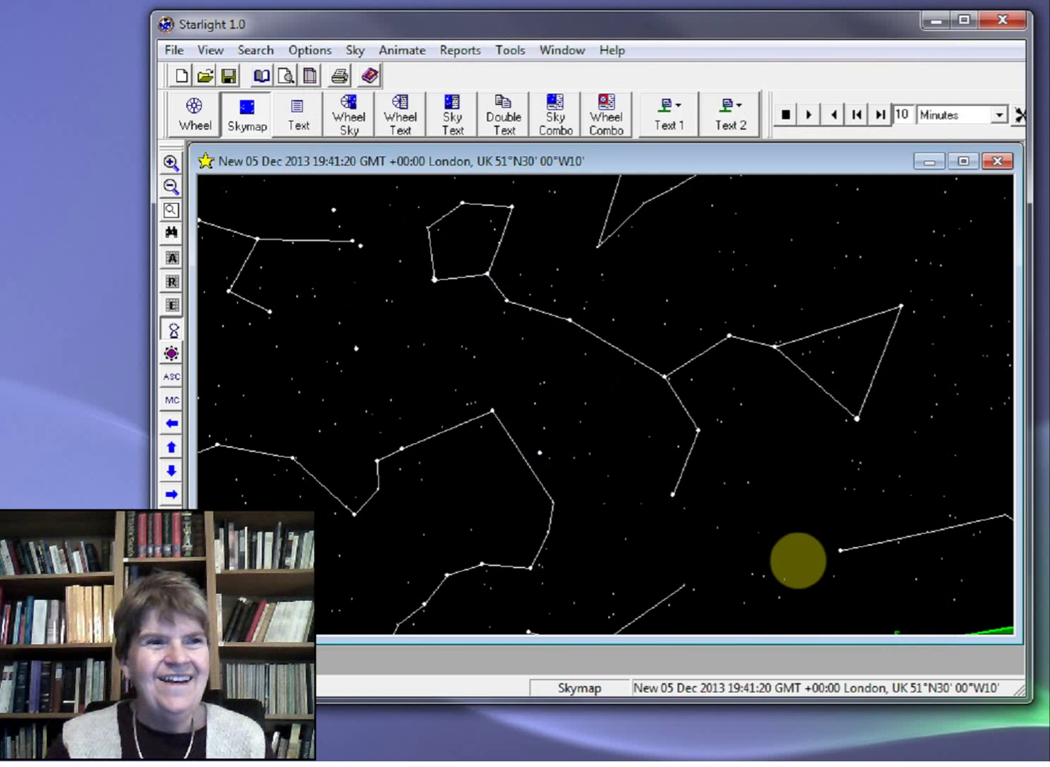